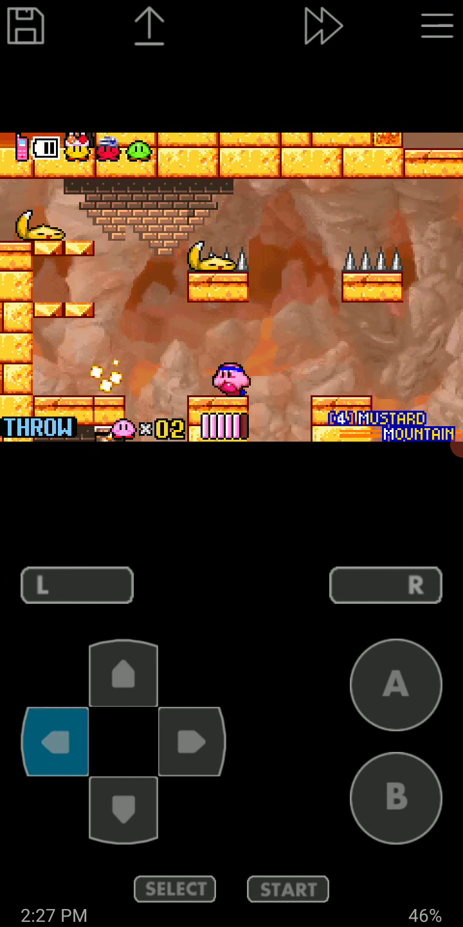
- Fly Kirby up over the spikes and through the spiked passage
left_click(396, 684)
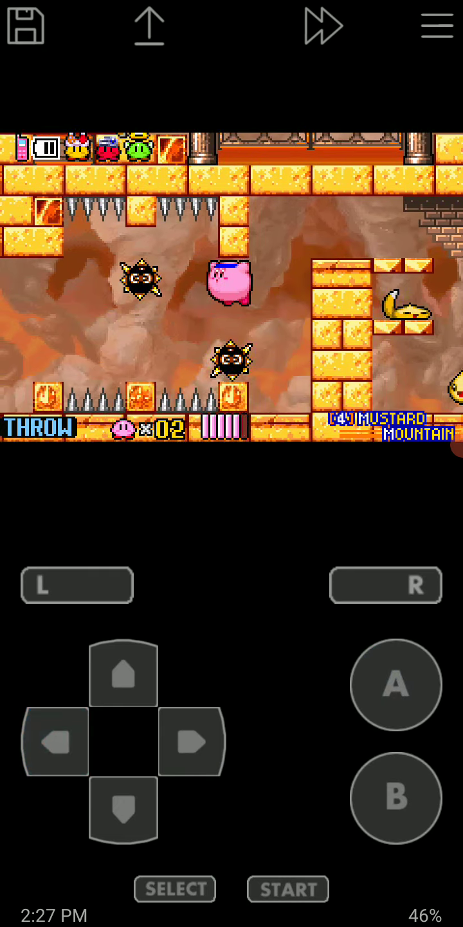
left_click(55, 741)
left_click(396, 684)
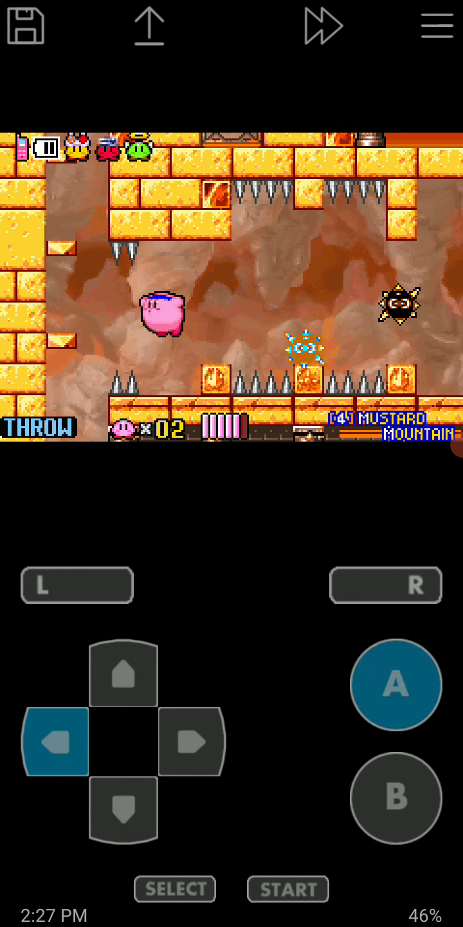
left_click(396, 685)
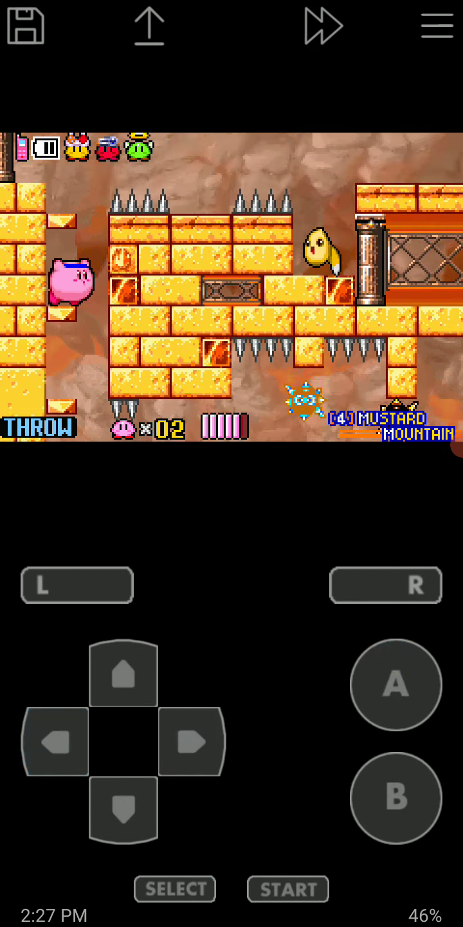
left_click(397, 685)
left_click(191, 741)
left_click(397, 684)
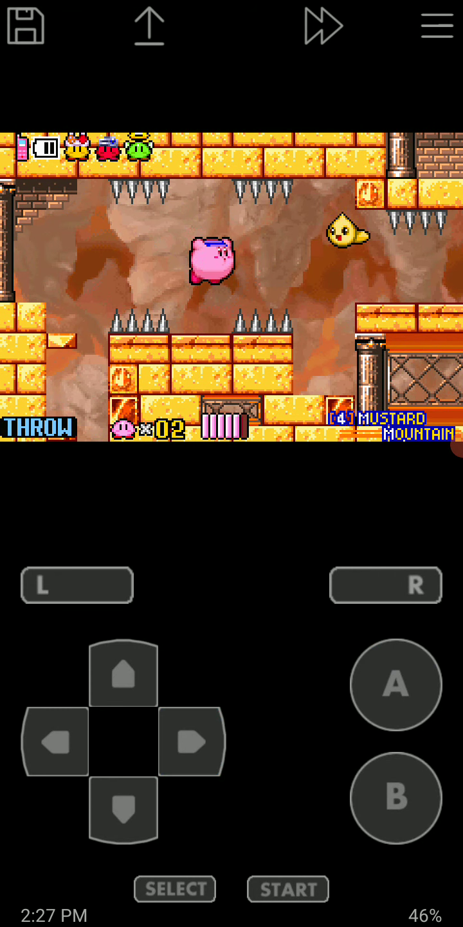
left_click(395, 684)
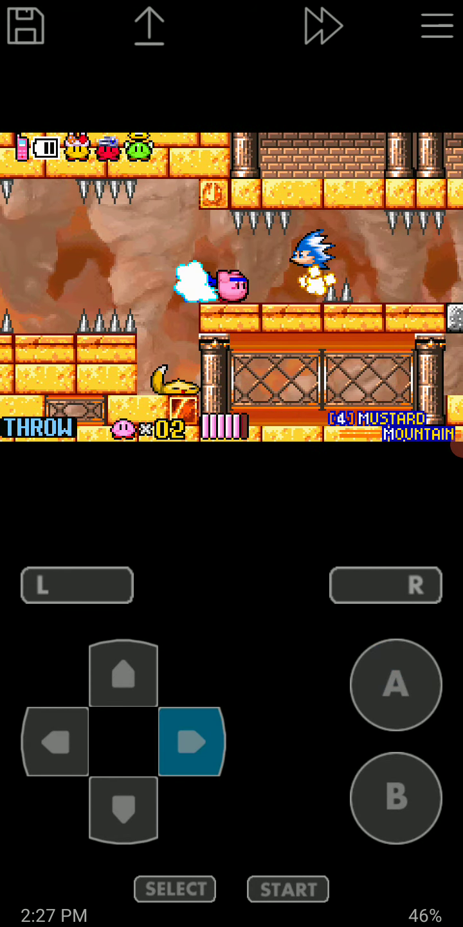
- Dash past the enemy and float right as bomb blocks break, toward the mirror door
left_click(396, 798)
left_click(191, 740)
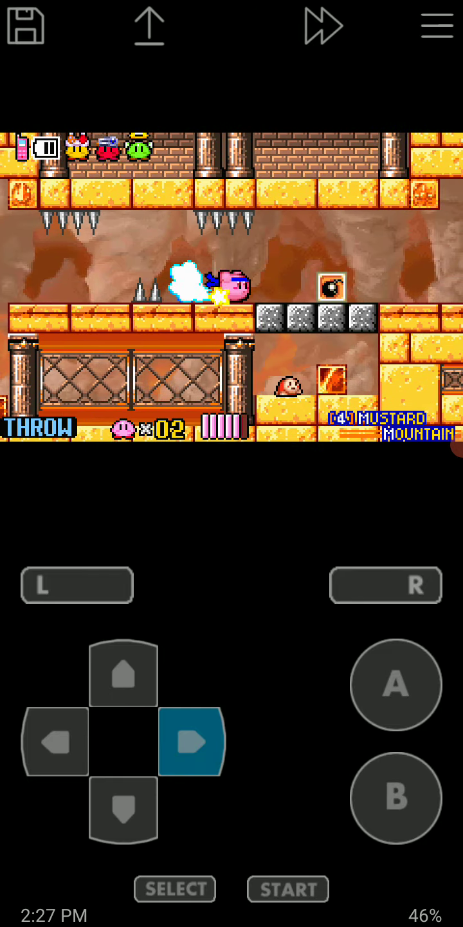
left_click(191, 741)
left_click(396, 684)
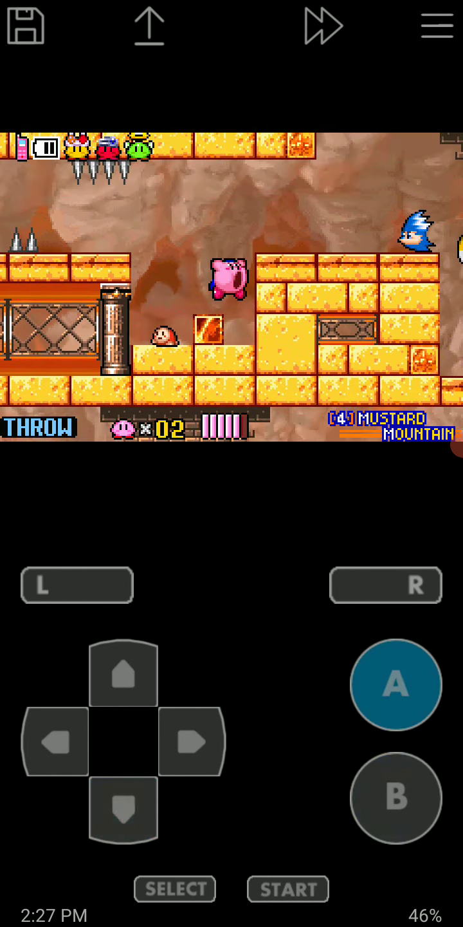
left_click(396, 684)
left_click(191, 741)
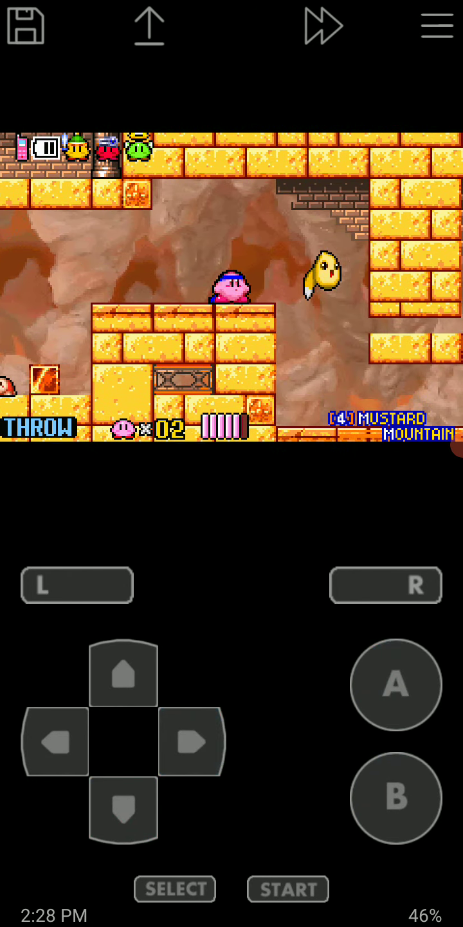
- Warp through the mirror door and step out into the new cave
left_click(396, 685)
left_click(54, 741)
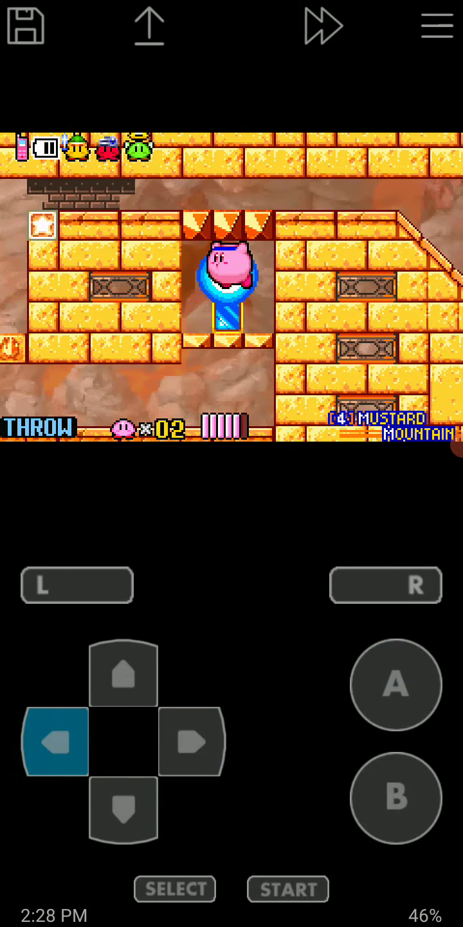
left_click(191, 741)
left_click(396, 684)
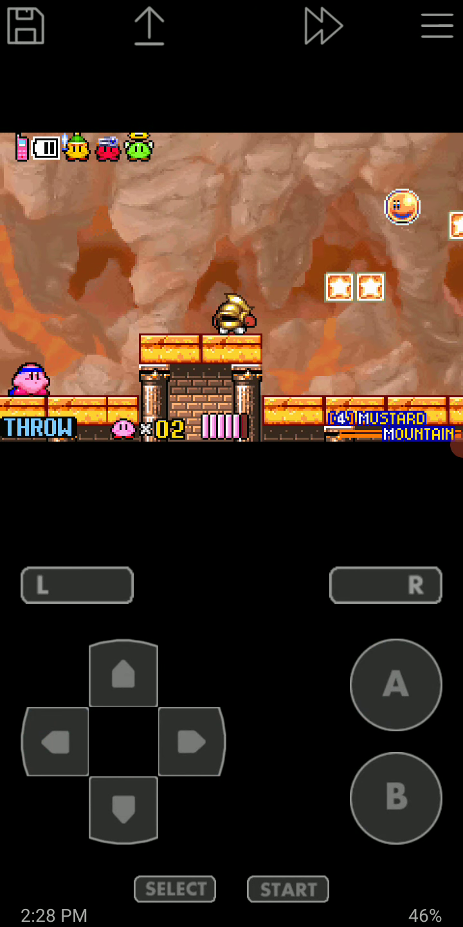
- Jump onto the Sir Kibble ledge, then grab and throw the green enemy
left_click(396, 684)
left_click(395, 798)
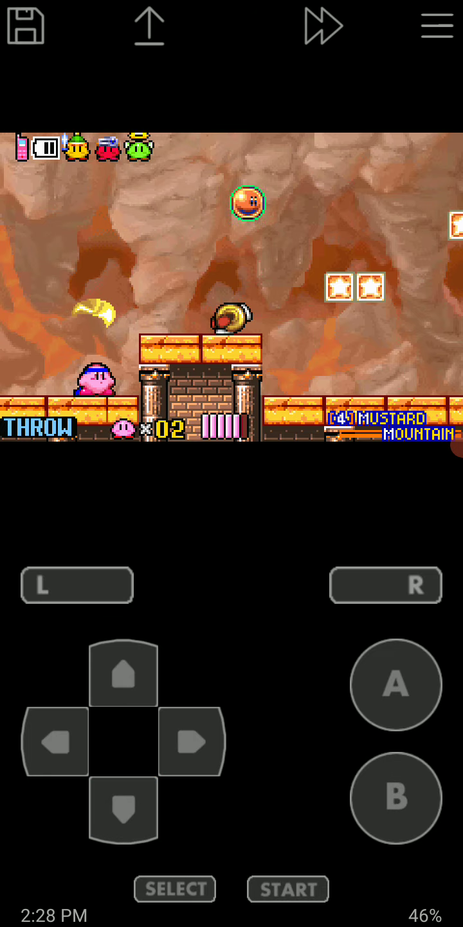
left_click(192, 741)
left_click(396, 685)
left_click(396, 798)
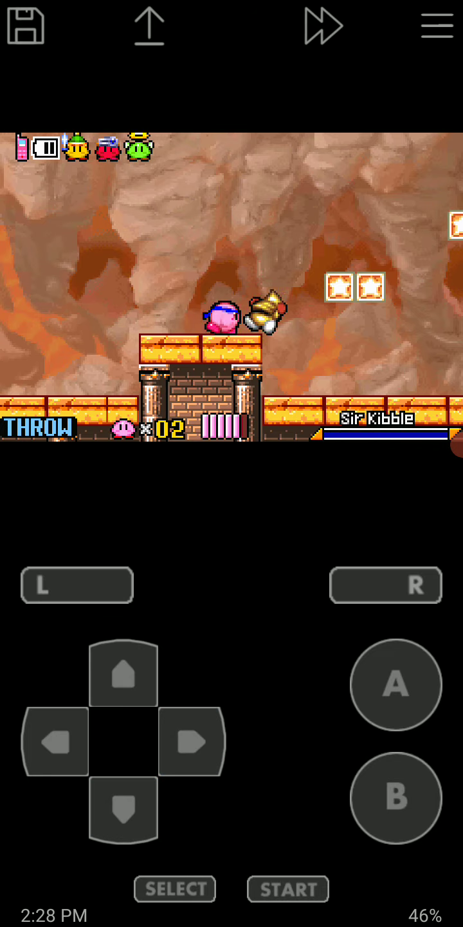
left_click(396, 684)
left_click(395, 797)
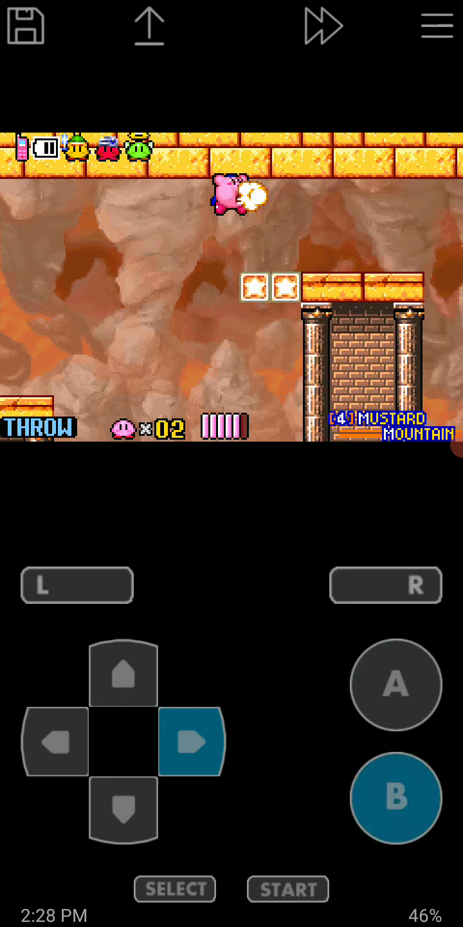
left_click(396, 797)
left_click(191, 741)
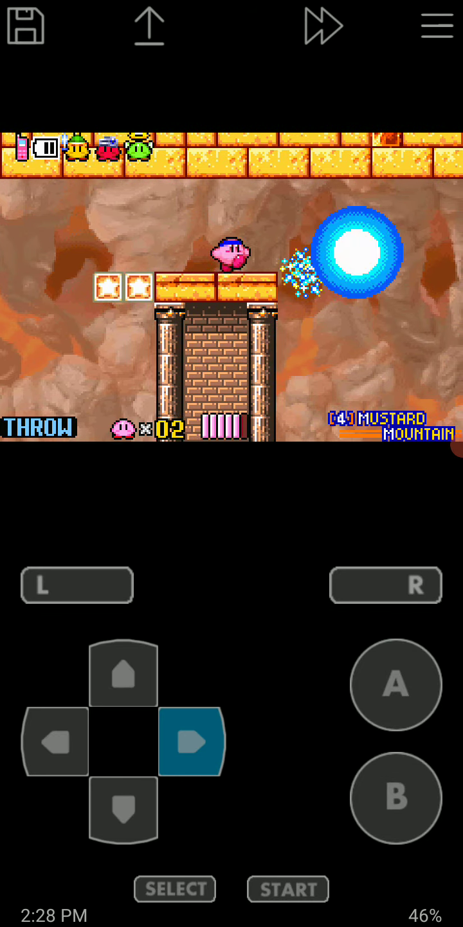
- Float higher, spit a star at an enemy, inhale the next, and drift up-right
left_click(395, 684)
left_click(191, 740)
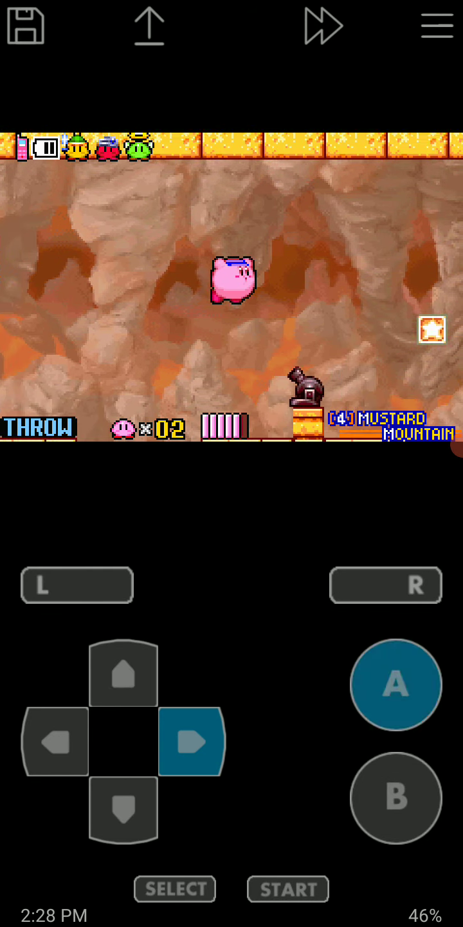
left_click(397, 796)
left_click(191, 741)
left_click(396, 685)
left_click(191, 741)
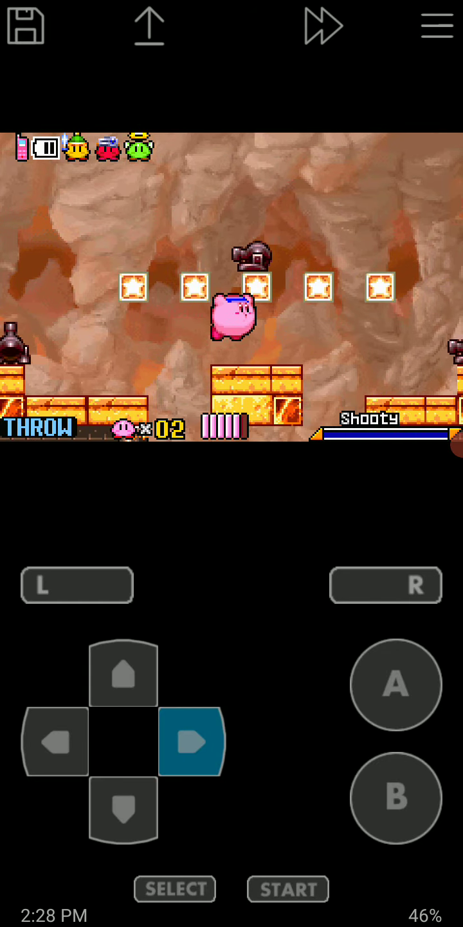
left_click(396, 685)
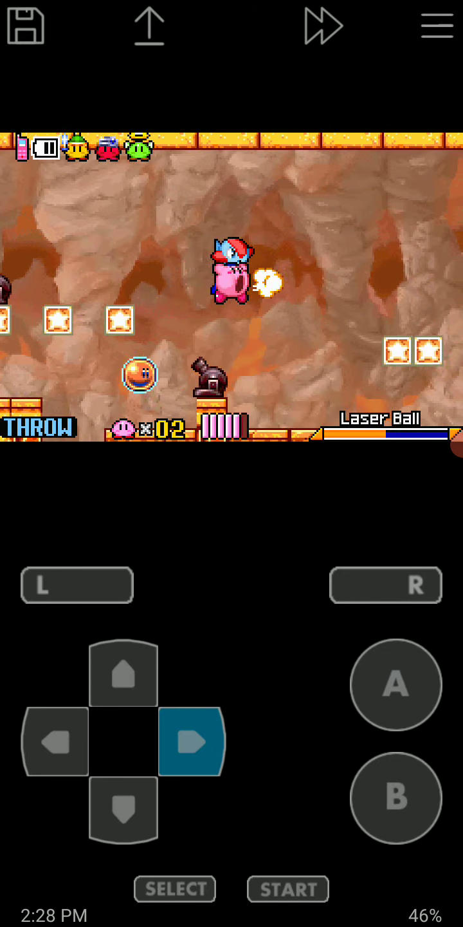
left_click(396, 684)
left_click(397, 684)
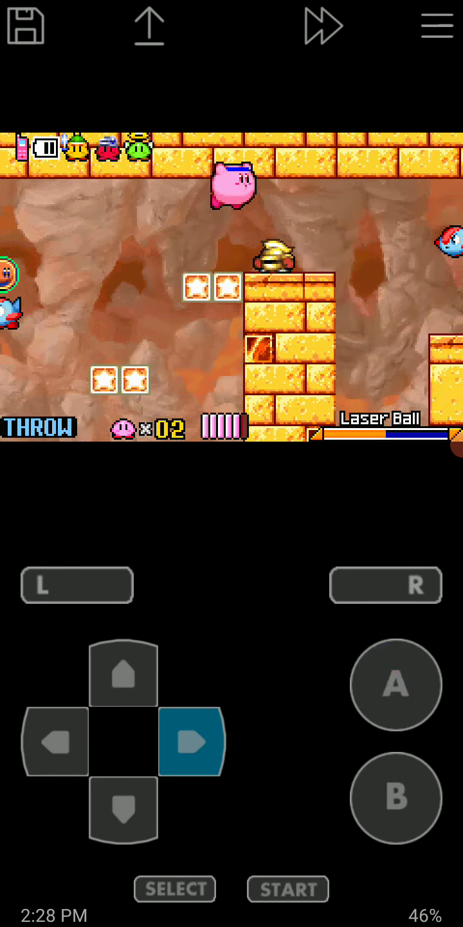
- Jump Kirby right across the lava-area platforms, swallowing an enemy on the way
left_click(191, 741)
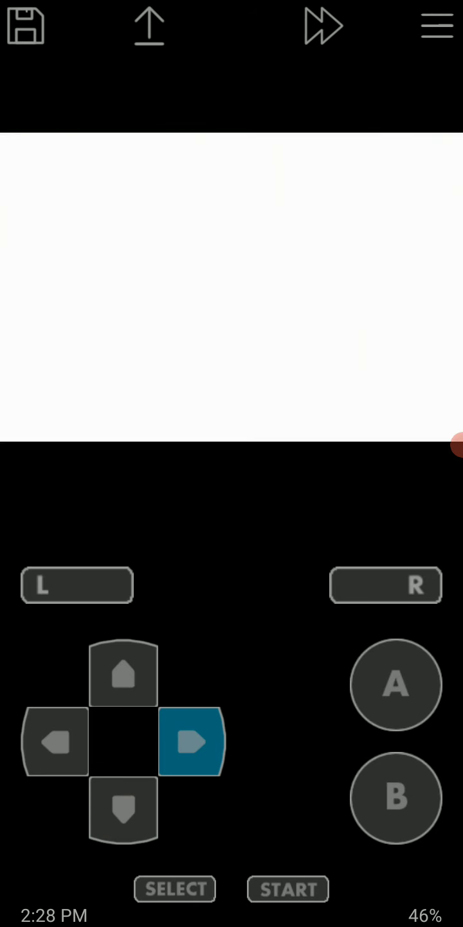
left_click(397, 798)
left_click(191, 741)
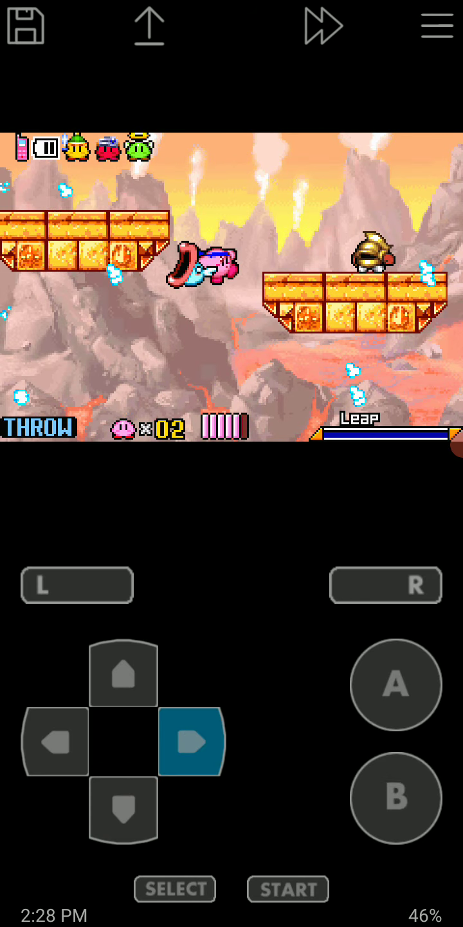
left_click(397, 684)
left_click(191, 740)
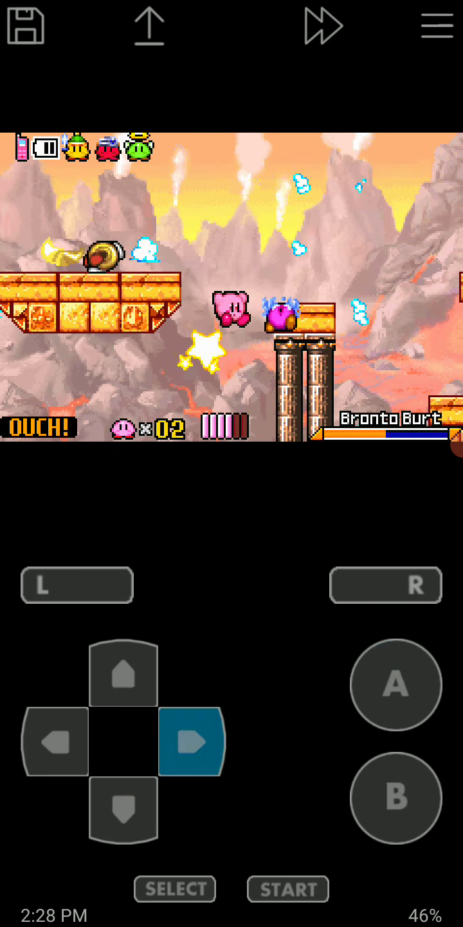
left_click(396, 684)
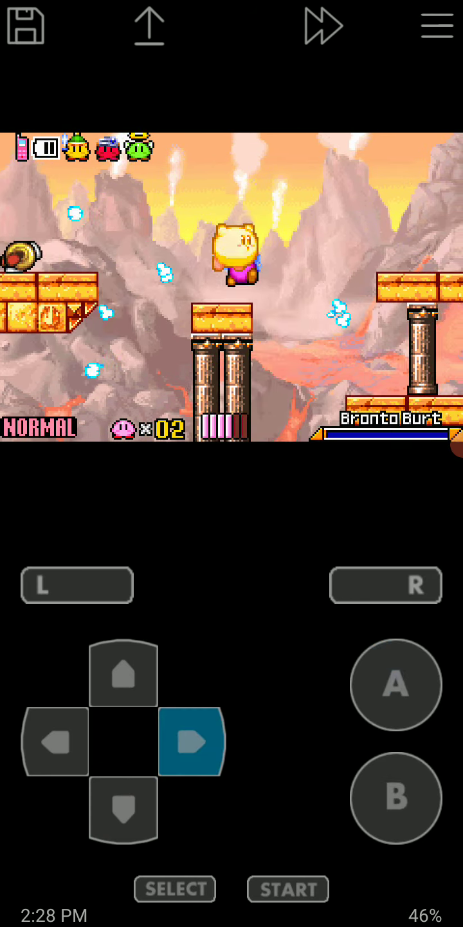
left_click(56, 741)
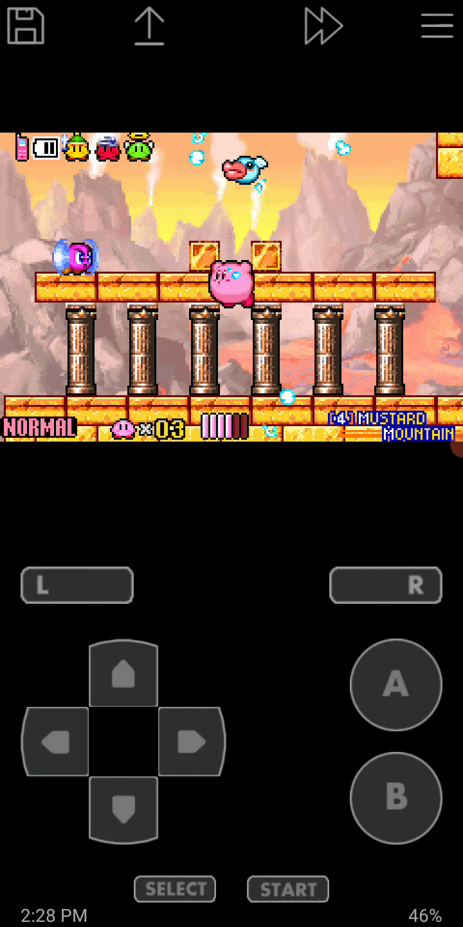
- Rise above the blocks and float right into the Sword Knight brick chamber
left_click(396, 684)
left_click(191, 740)
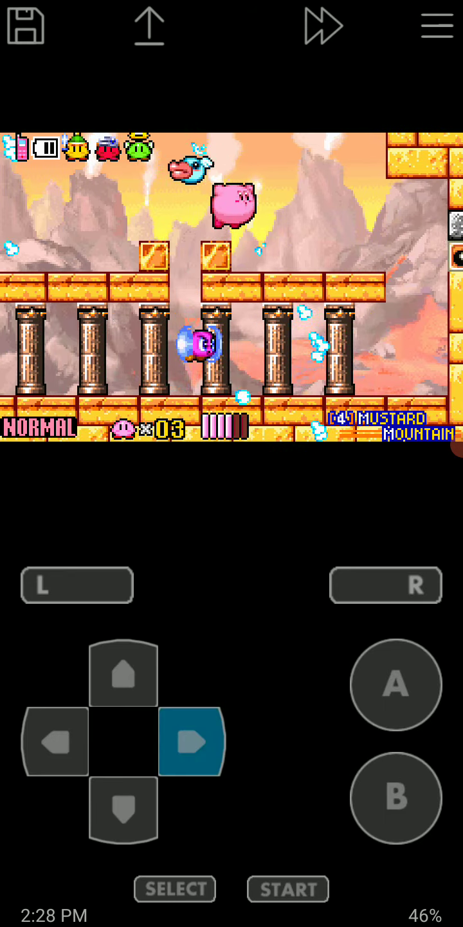
left_click(396, 684)
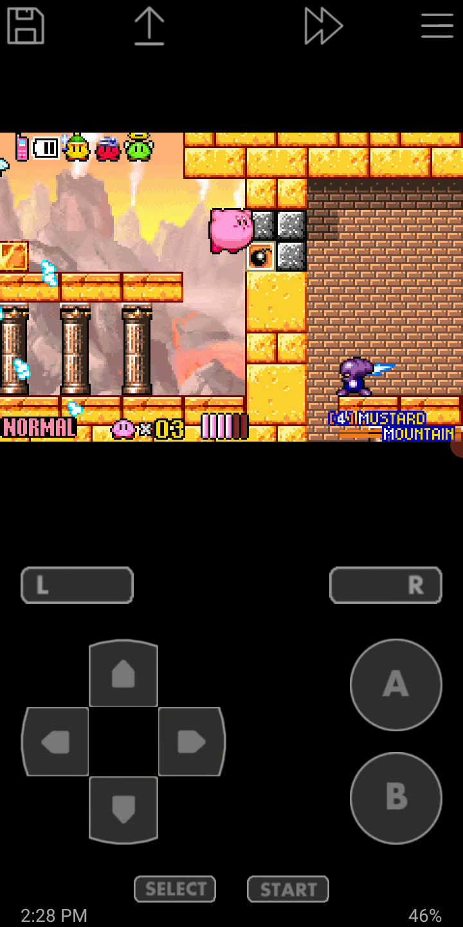
left_click(192, 741)
left_click(396, 684)
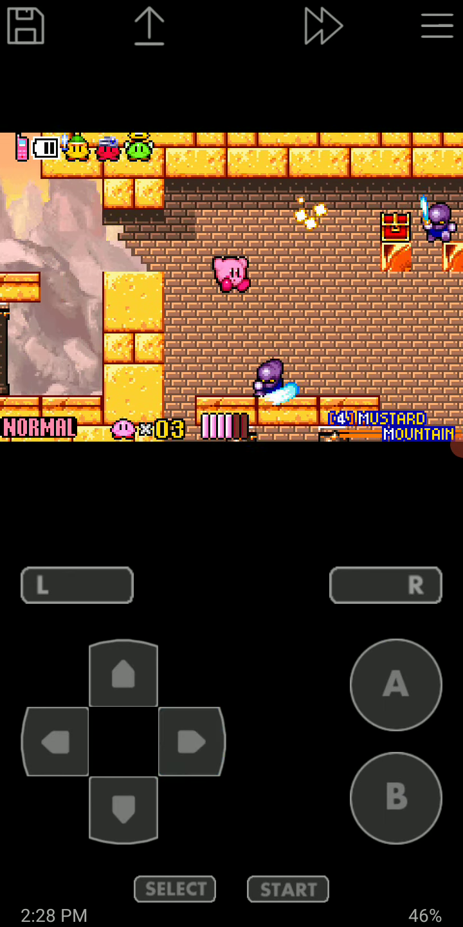
left_click(124, 809)
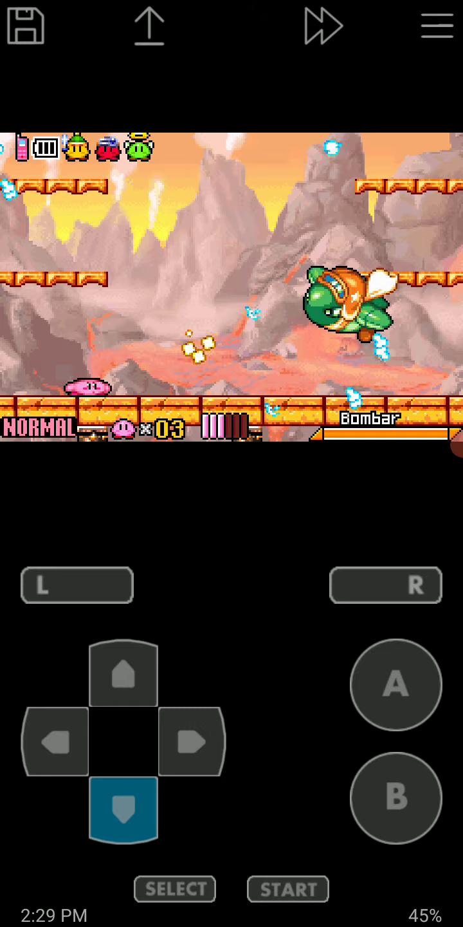
- Dodge Bombar's first passes, dropping to the lower platform and moving left
left_click(56, 741)
left_click(397, 684)
left_click(191, 741)
left_click(396, 685)
left_click(55, 741)
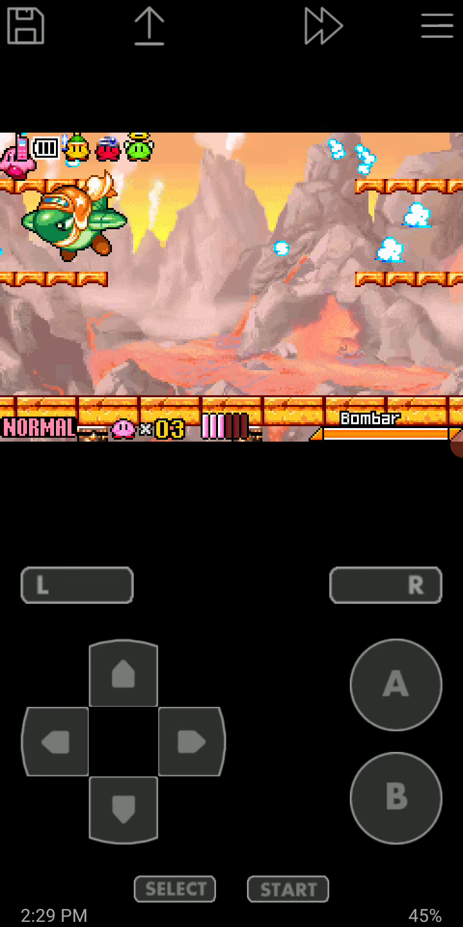
left_click(124, 810)
left_click(192, 741)
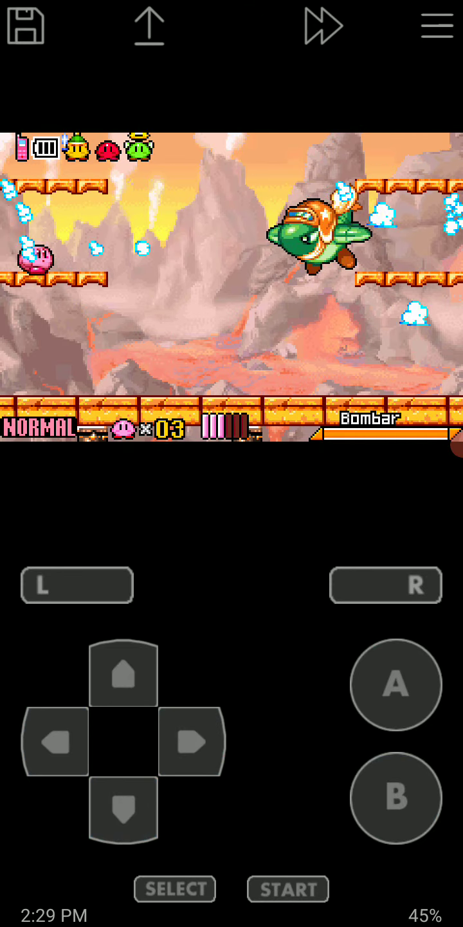
left_click(55, 741)
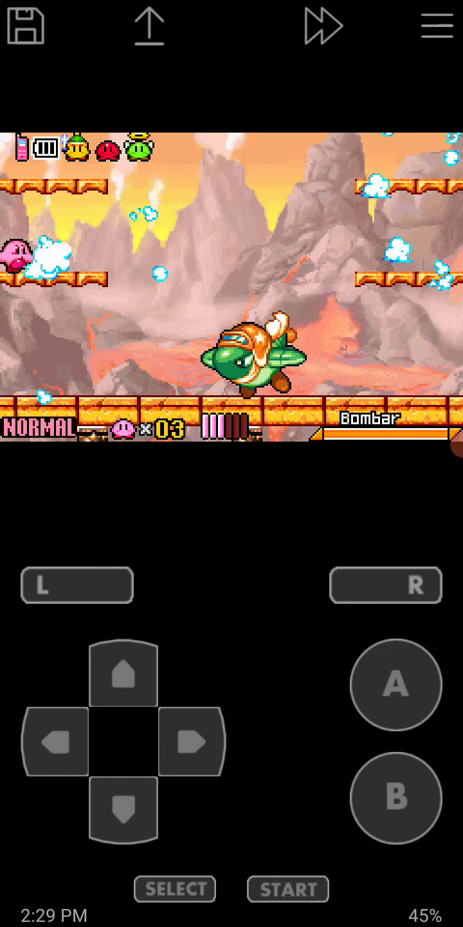
left_click(54, 741)
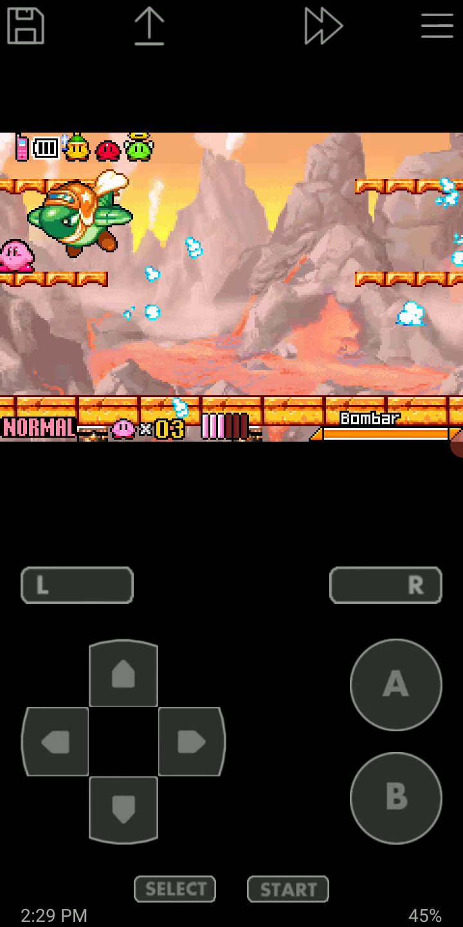
- Turn to inhale toward Bombar, then retreat left and jump clear of a bomb
left_click(191, 740)
left_click(55, 740)
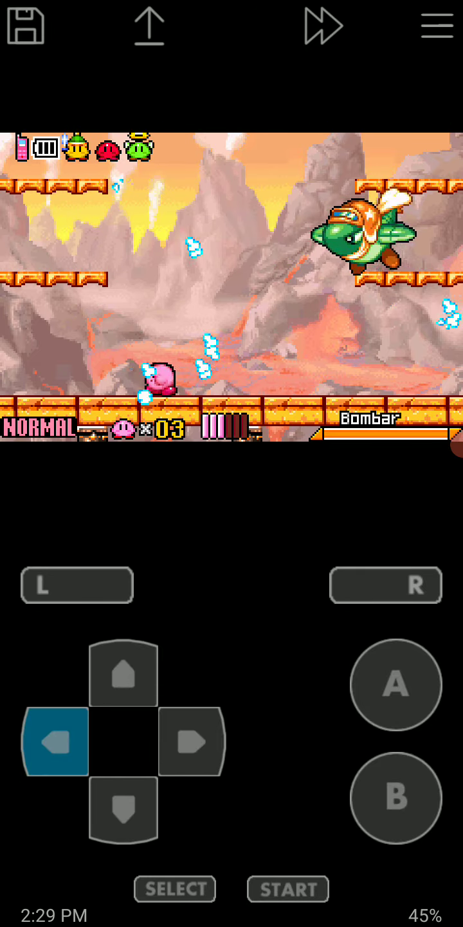
left_click(191, 741)
left_click(395, 797)
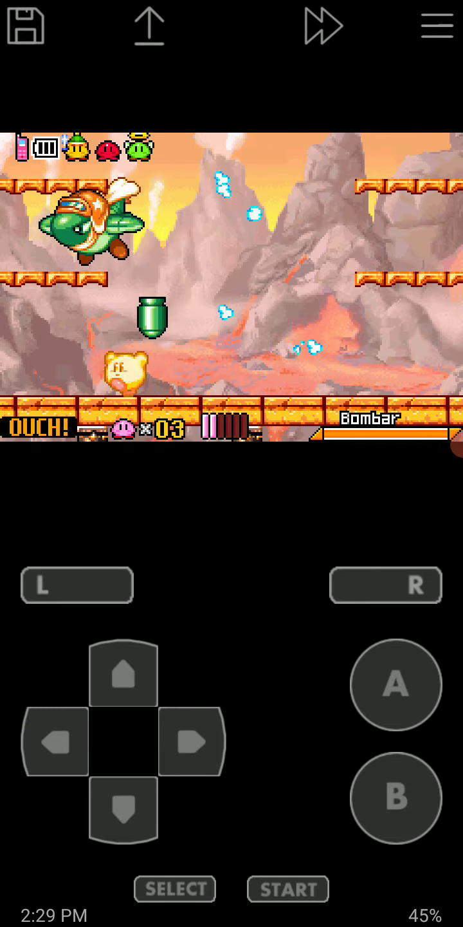
left_click(191, 740)
left_click(55, 741)
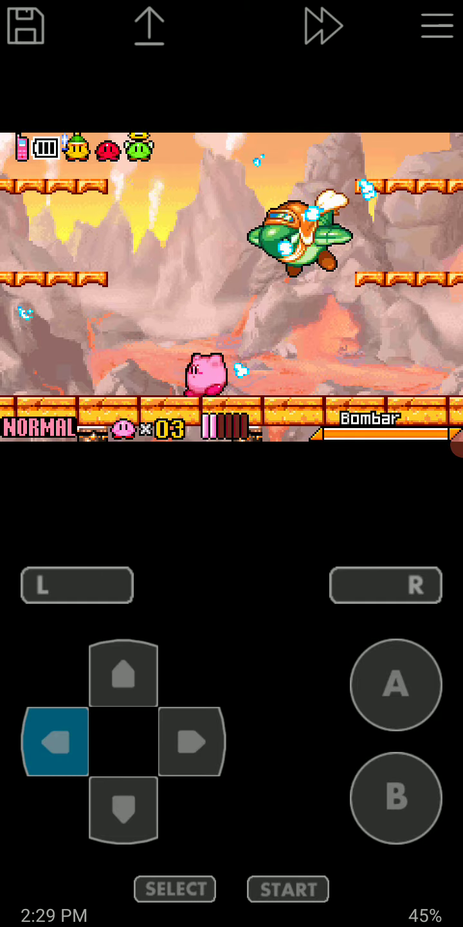
left_click(396, 684)
left_click(191, 741)
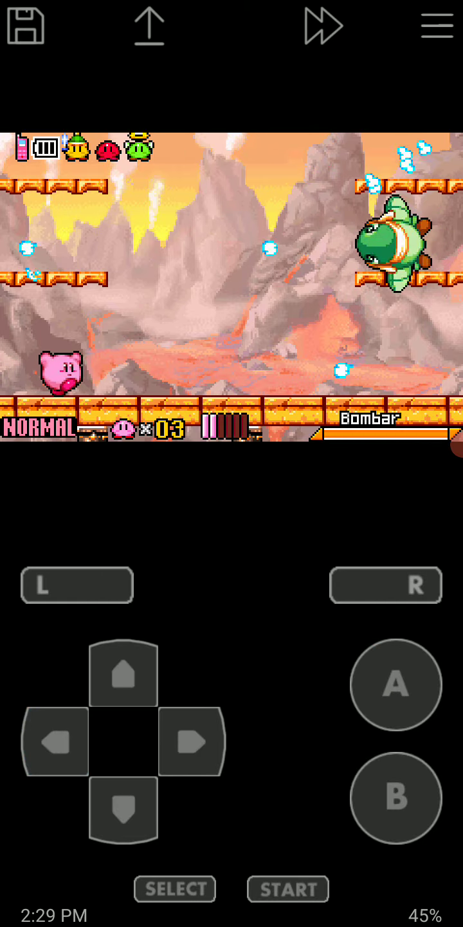
left_click(395, 684)
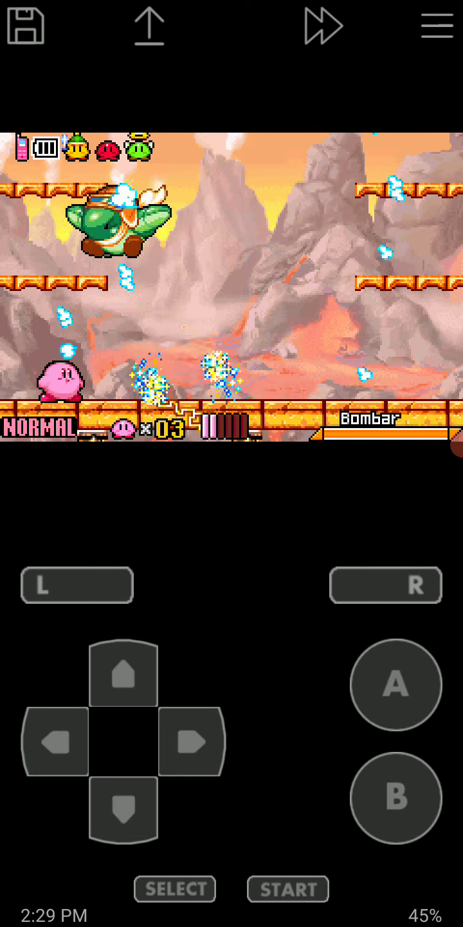
- Float onto the left ledge, recover from a knockback, and inhale as Bombar swoops
left_click(55, 740)
left_click(191, 741)
left_click(396, 684)
left_click(191, 741)
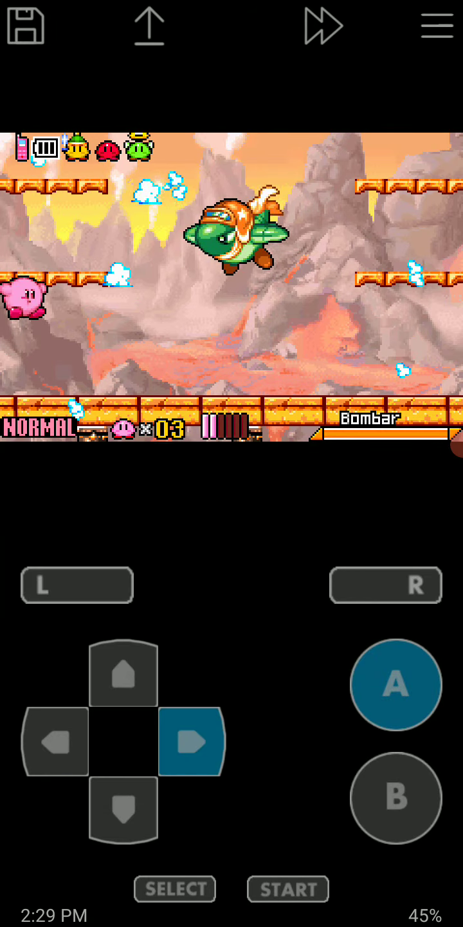
left_click(397, 685)
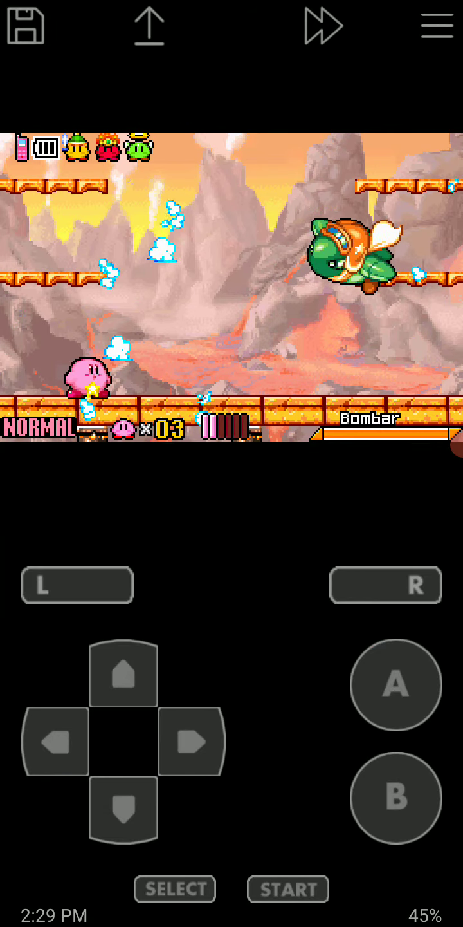
left_click(55, 740)
left_click(191, 740)
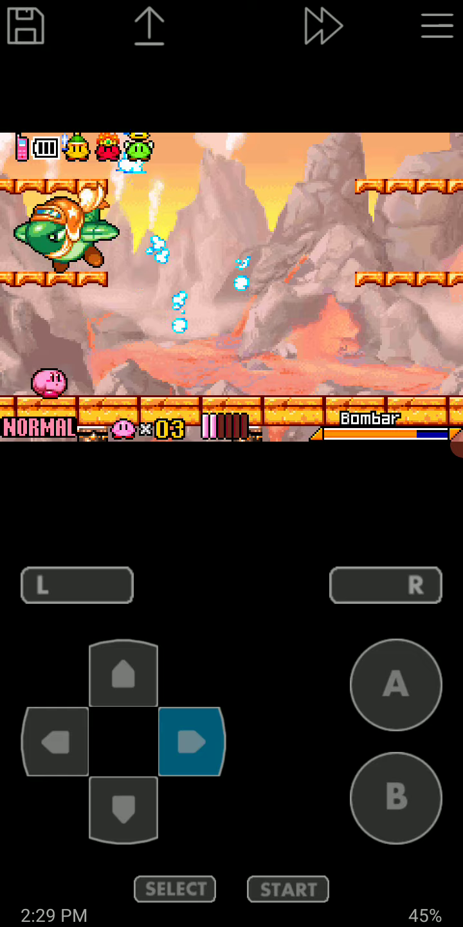
left_click(55, 740)
left_click(396, 684)
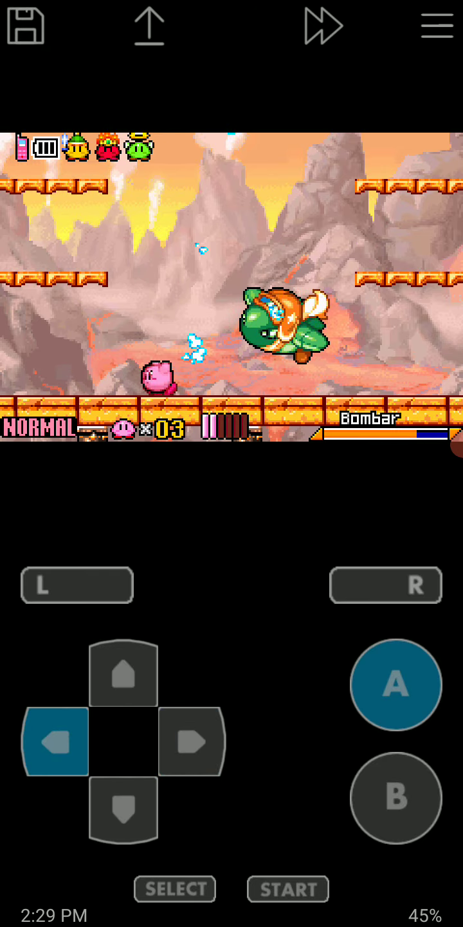
left_click(396, 798)
- Drop from the upper-left ledge to inhale a falling bomb, then climb back and drop again
left_click(55, 741)
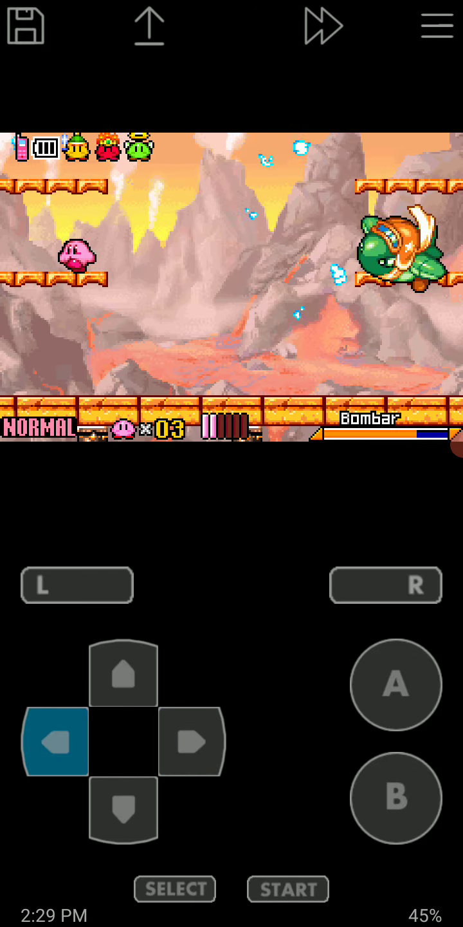
left_click(191, 740)
left_click(123, 809)
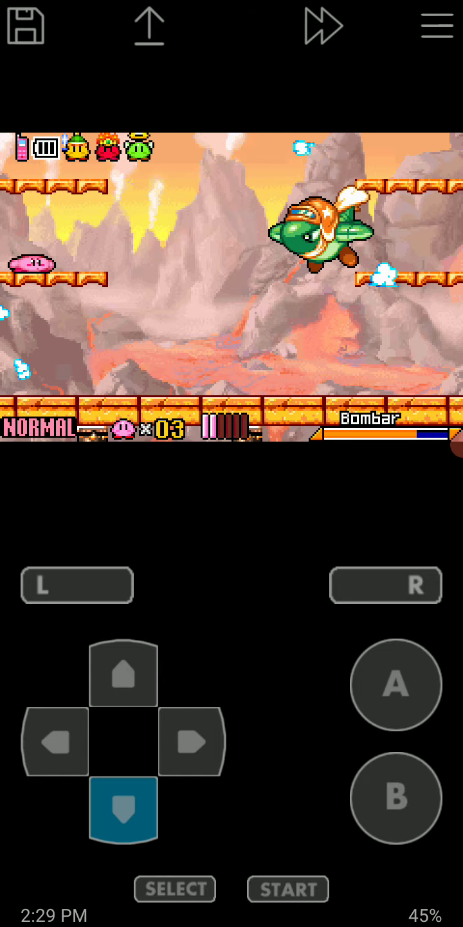
left_click(191, 740)
left_click(397, 798)
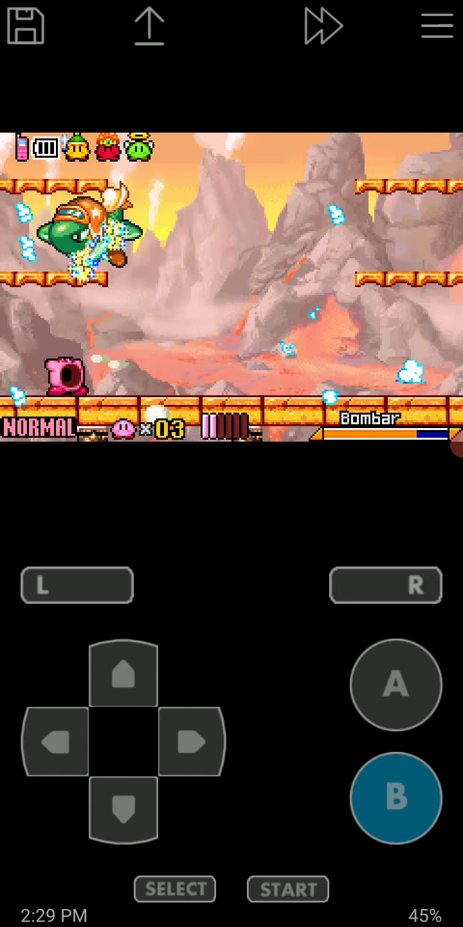
left_click(192, 740)
left_click(396, 685)
left_click(54, 741)
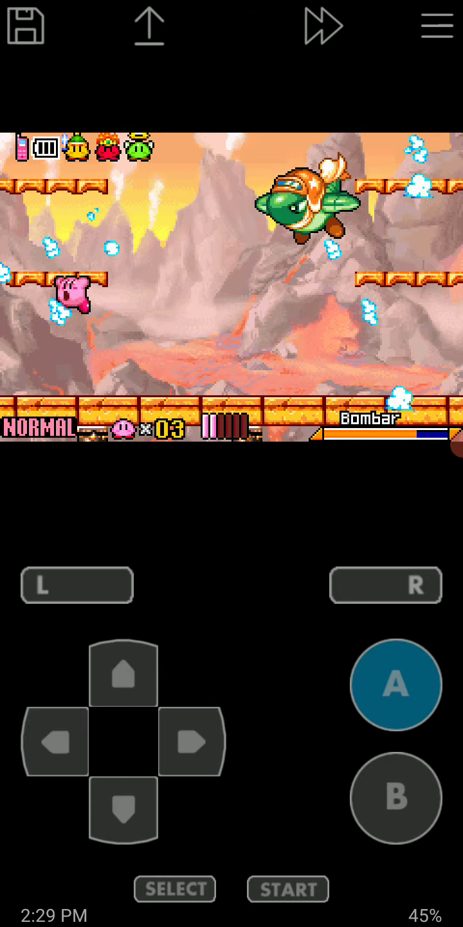
left_click(55, 741)
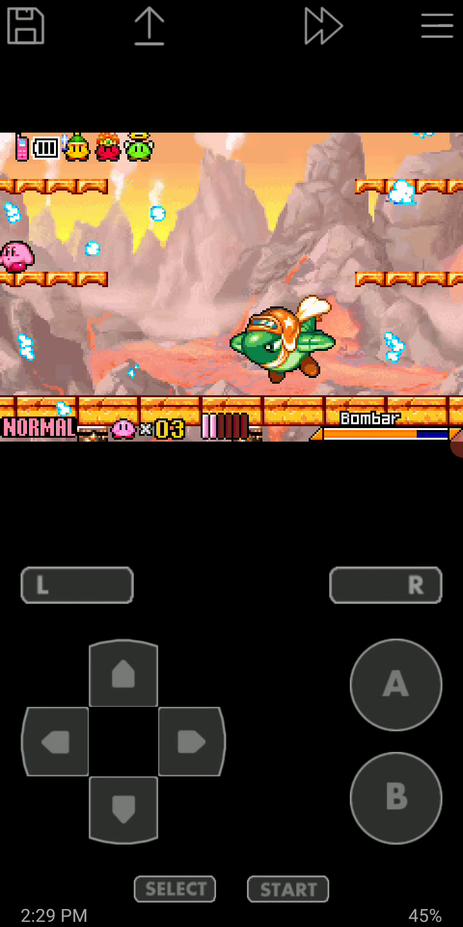
left_click(123, 810)
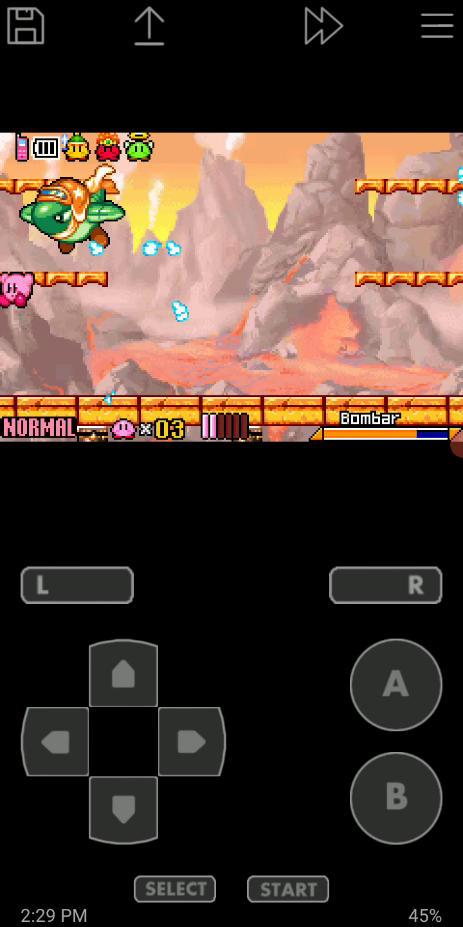
- Hop onto the left ledge, drop down to inhale a bomb, then jump at the left edge
left_click(395, 685)
left_click(191, 741)
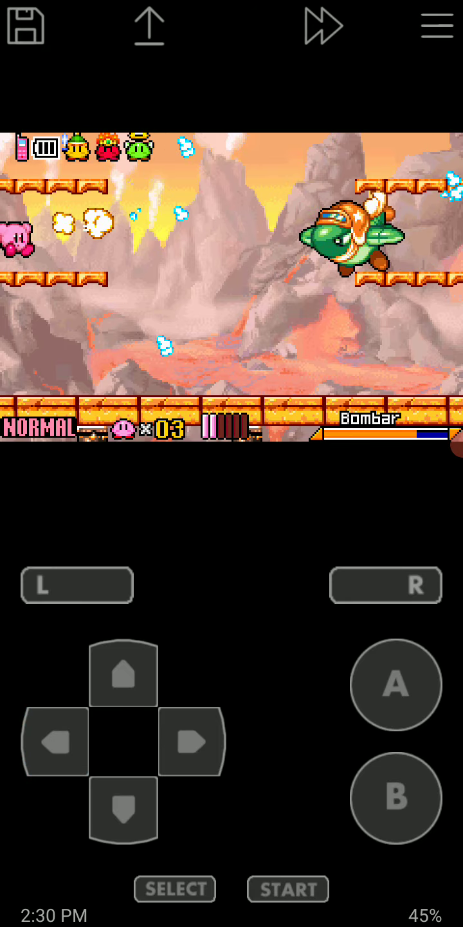
left_click(124, 809)
left_click(191, 740)
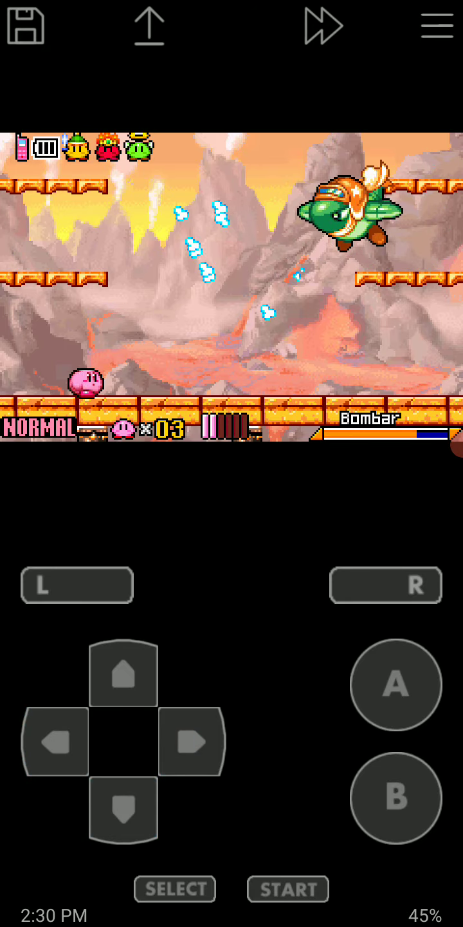
left_click(191, 741)
left_click(396, 797)
left_click(54, 741)
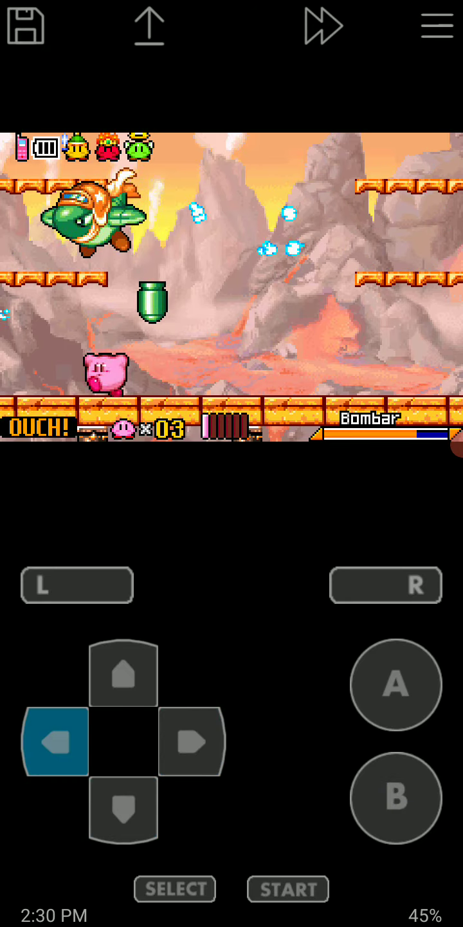
left_click(54, 741)
left_click(397, 684)
- Jump as Bombar flies right and keep inhaling toward Bombar and its bombs
left_click(191, 741)
left_click(397, 684)
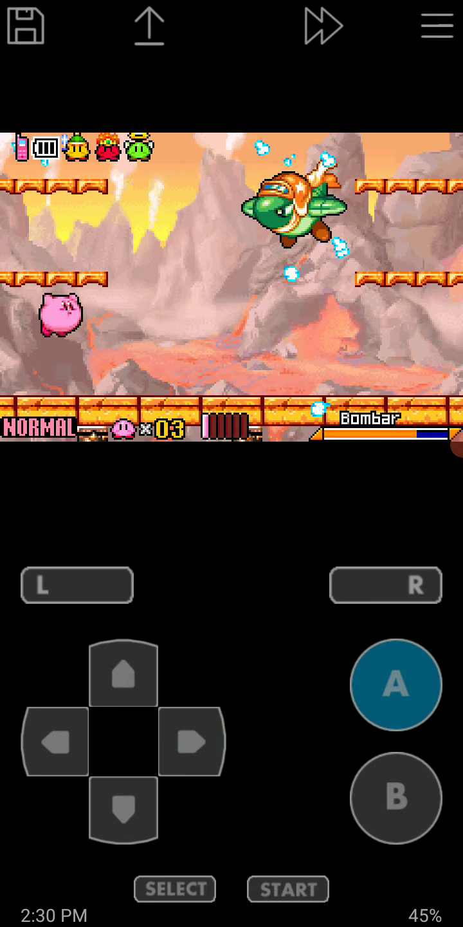
left_click(396, 797)
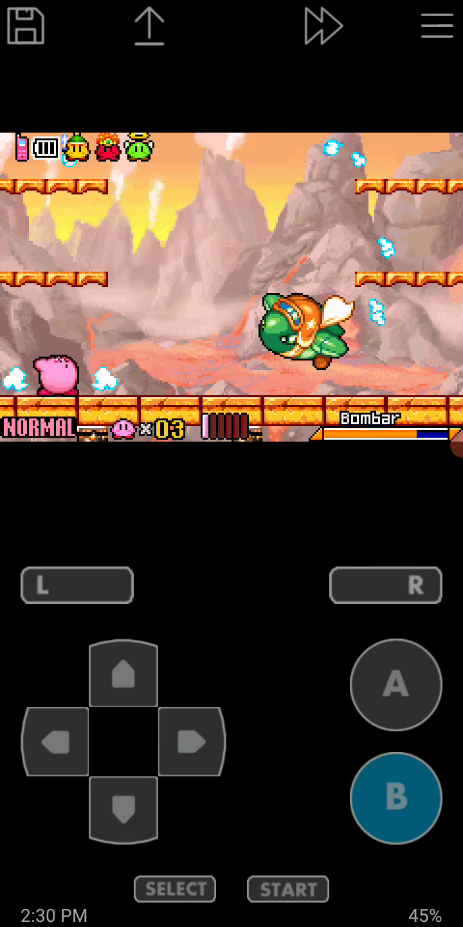
left_click(55, 741)
left_click(191, 741)
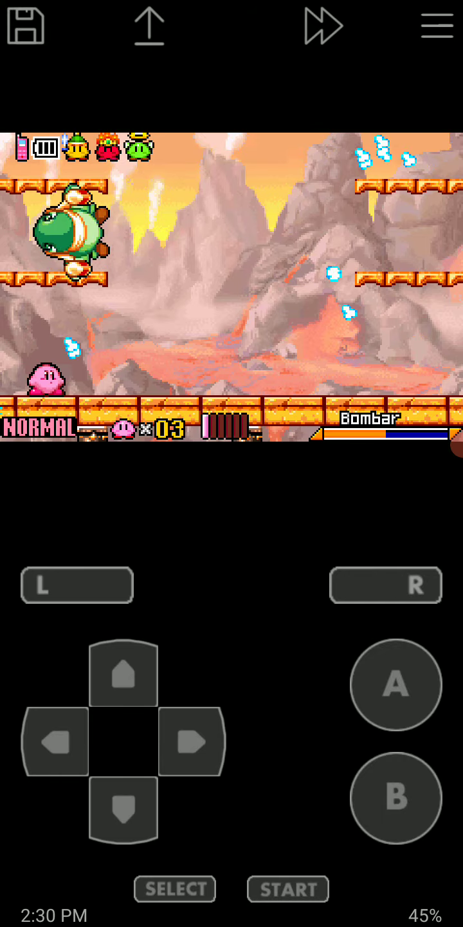
left_click(396, 798)
left_click(191, 741)
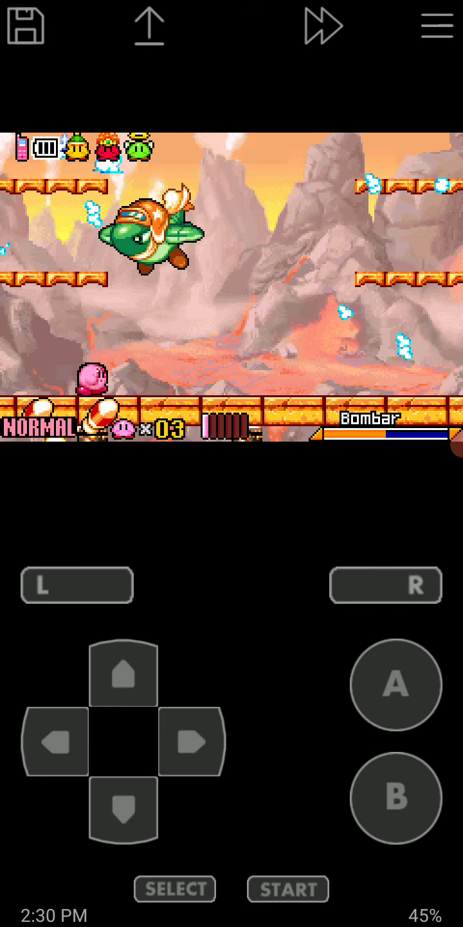
left_click(396, 798)
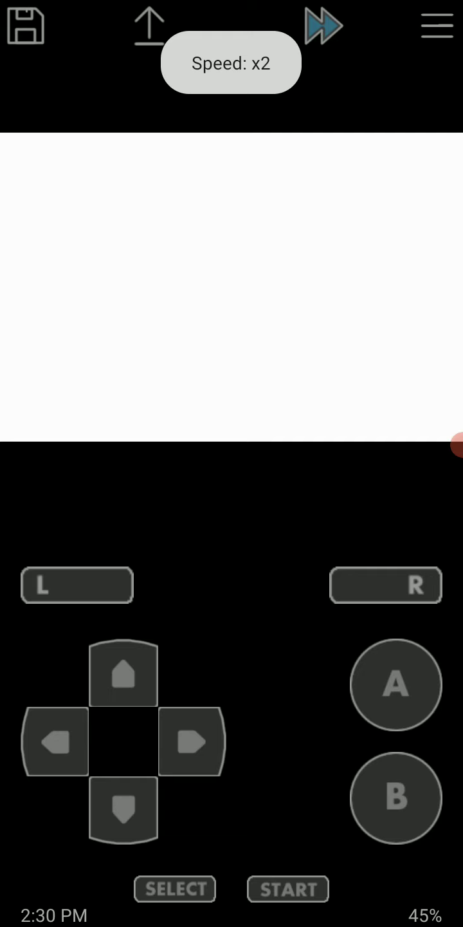
- Restore normal game speed and fly Kirby right onto the next platform
left_click(323, 26)
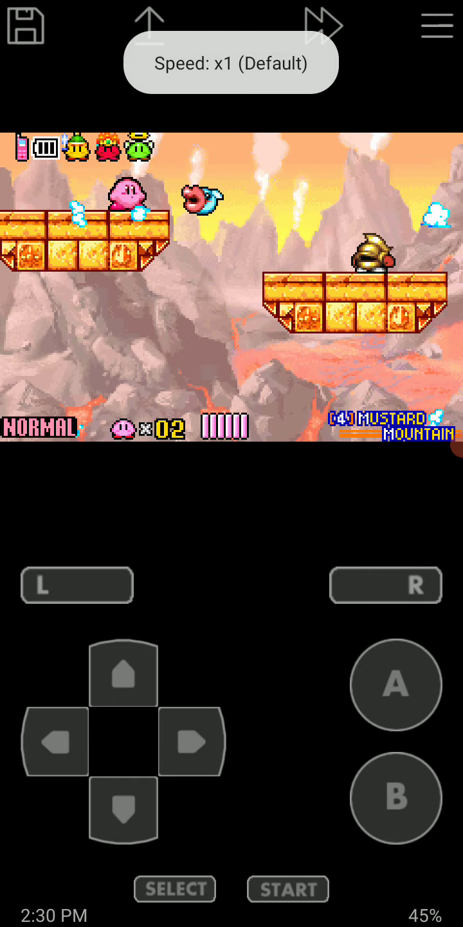
left_click(395, 685)
left_click(192, 741)
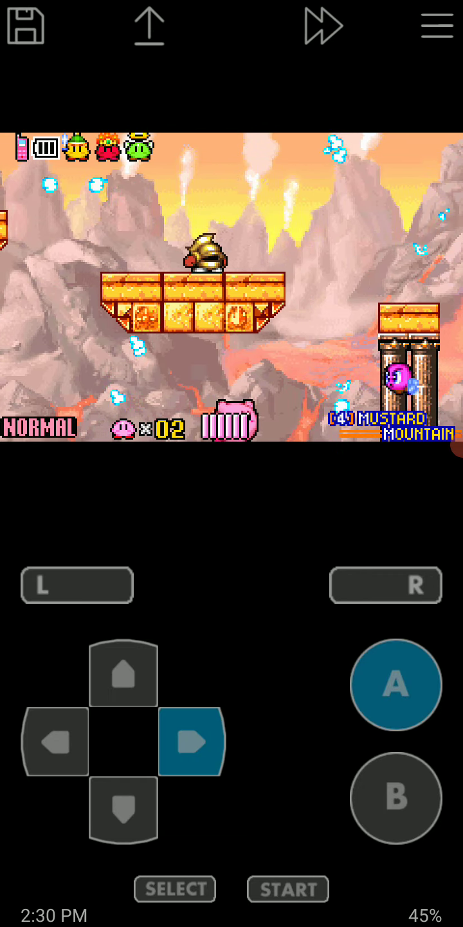
left_click(396, 684)
left_click(396, 685)
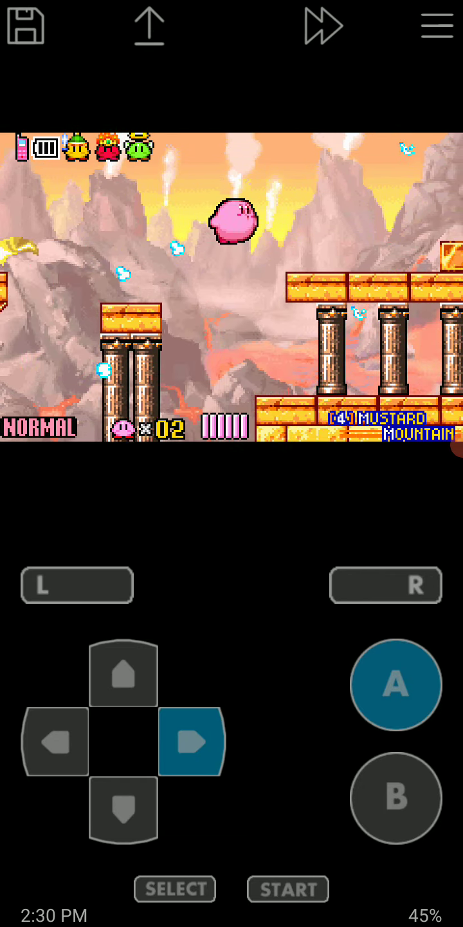
left_click(396, 685)
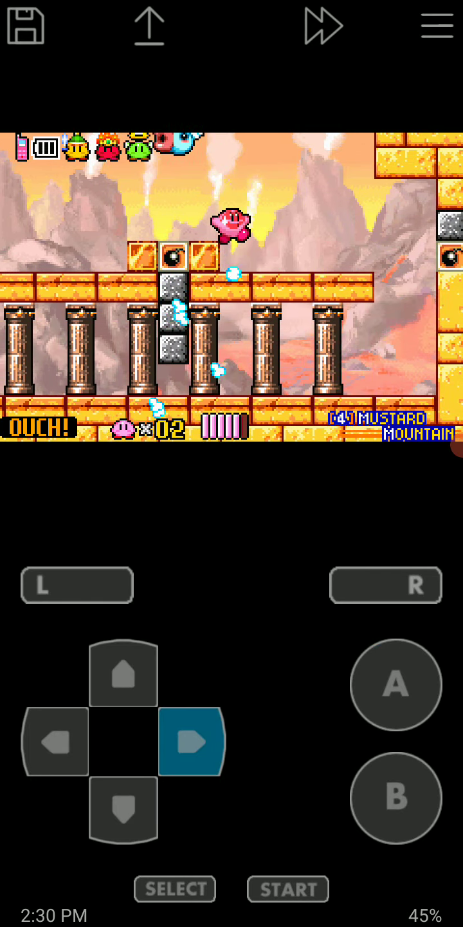
left_click(396, 797)
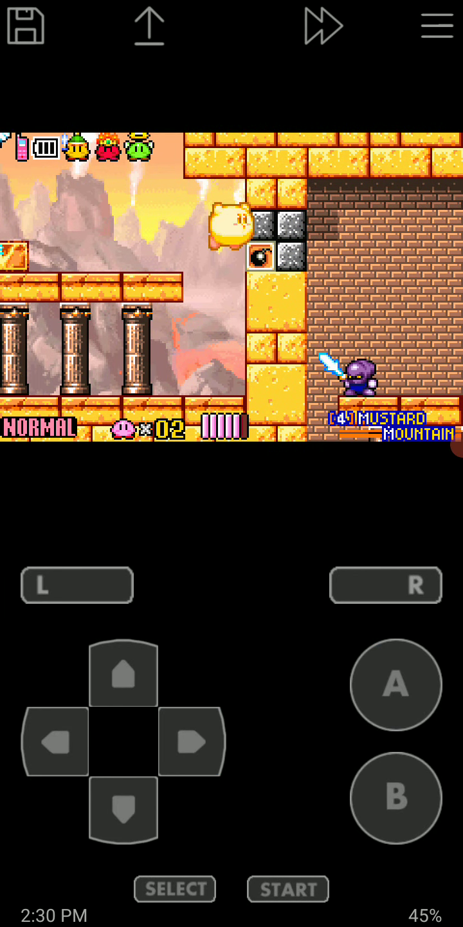
- Pass the bomb blocks and swallow the Sword Knight to gain the Sword ability
left_click(192, 741)
left_click(396, 684)
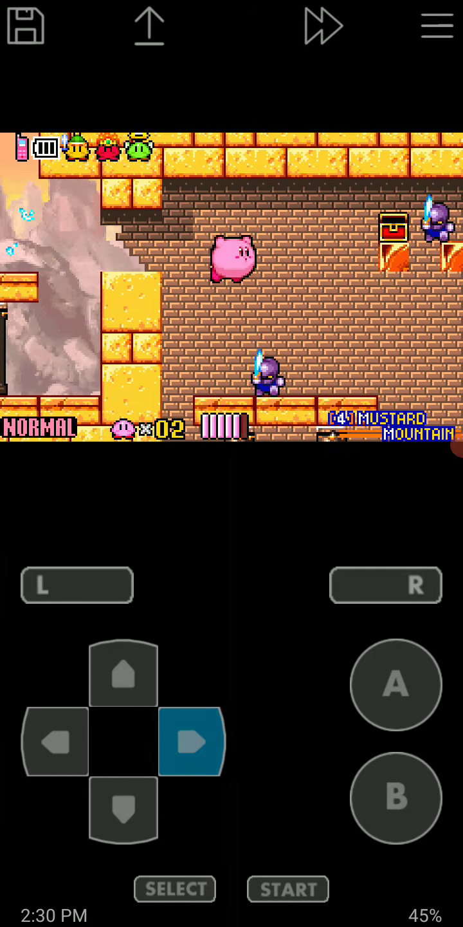
left_click(54, 740)
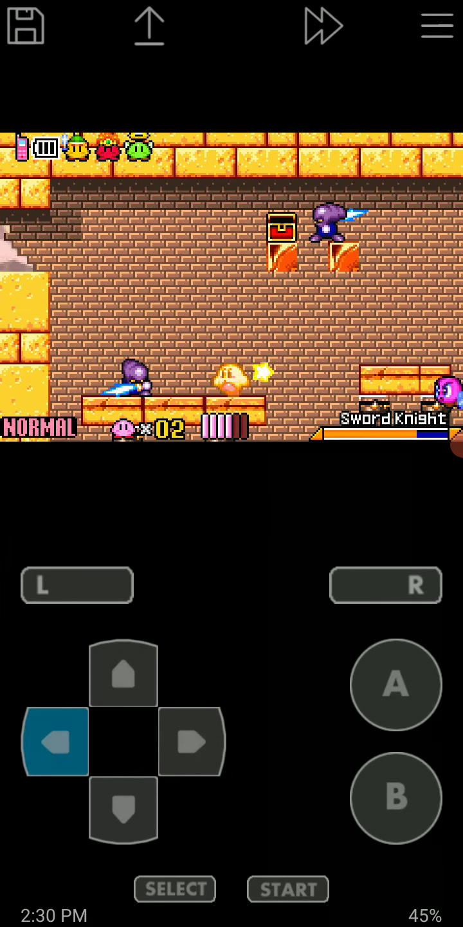
left_click(396, 797)
left_click(123, 809)
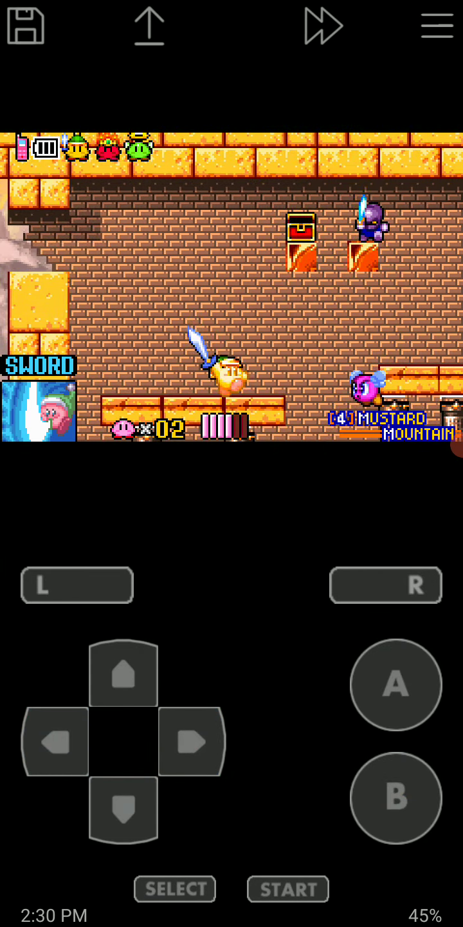
left_click(396, 798)
- Jump the pillars, slash Sir Kibble, and walk right into Bombar's arena
left_click(191, 741)
left_click(396, 684)
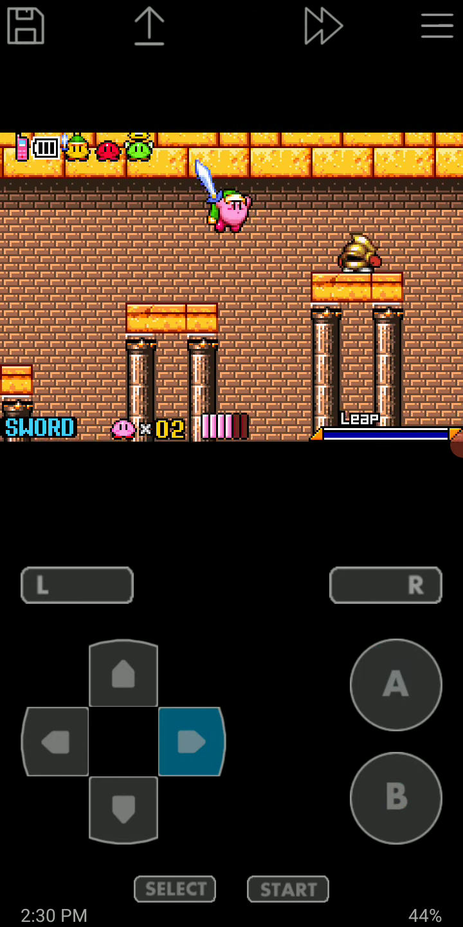
left_click(396, 797)
left_click(396, 798)
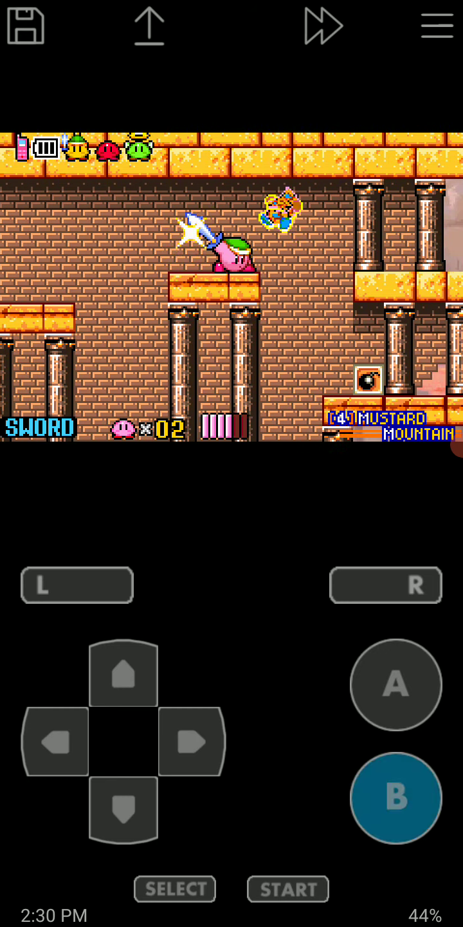
left_click(192, 741)
left_click(56, 740)
left_click(191, 741)
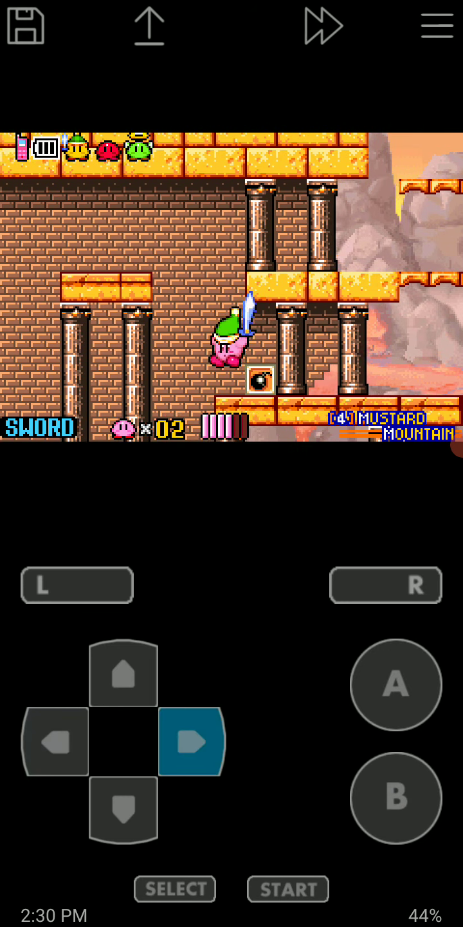
left_click(191, 741)
- Jump into Bombar's arena, chase and slash Bombar, then dodge left
left_click(397, 685)
left_click(56, 740)
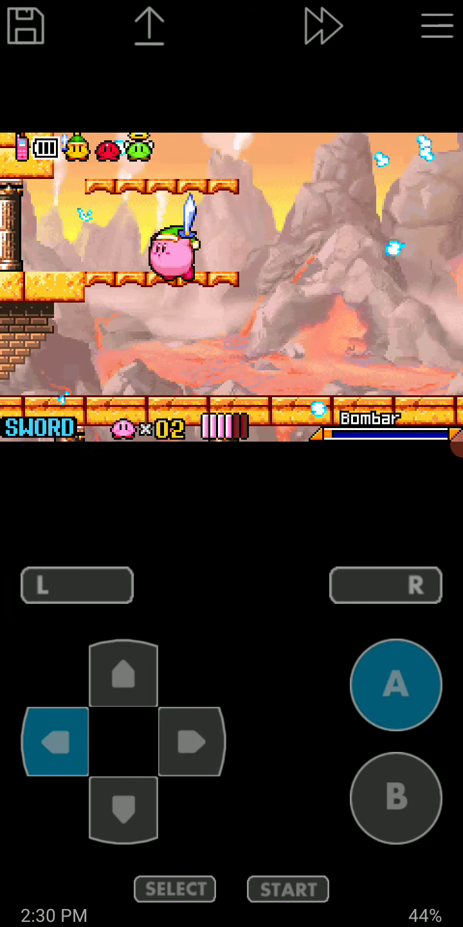
left_click(192, 741)
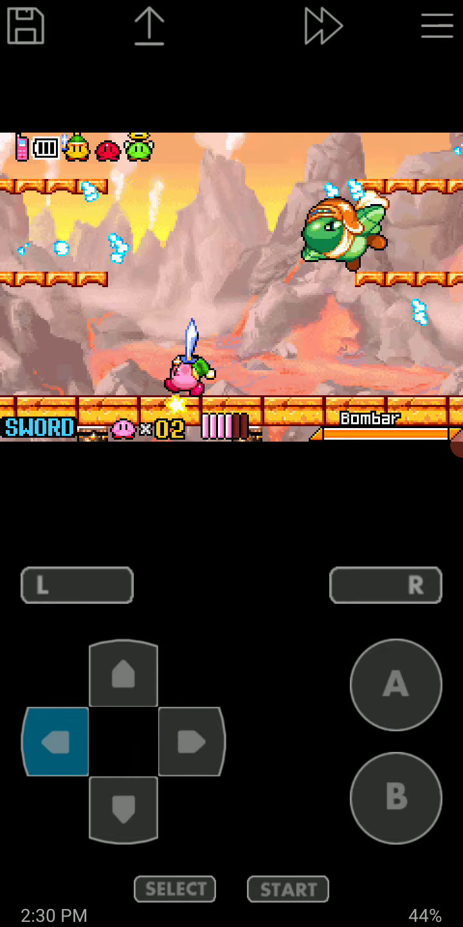
left_click(396, 685)
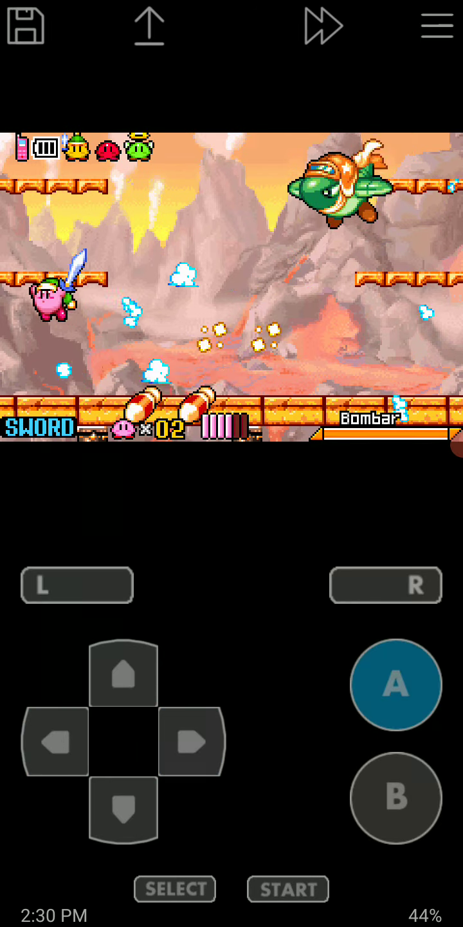
left_click(192, 740)
left_click(396, 797)
left_click(192, 741)
left_click(396, 685)
left_click(396, 798)
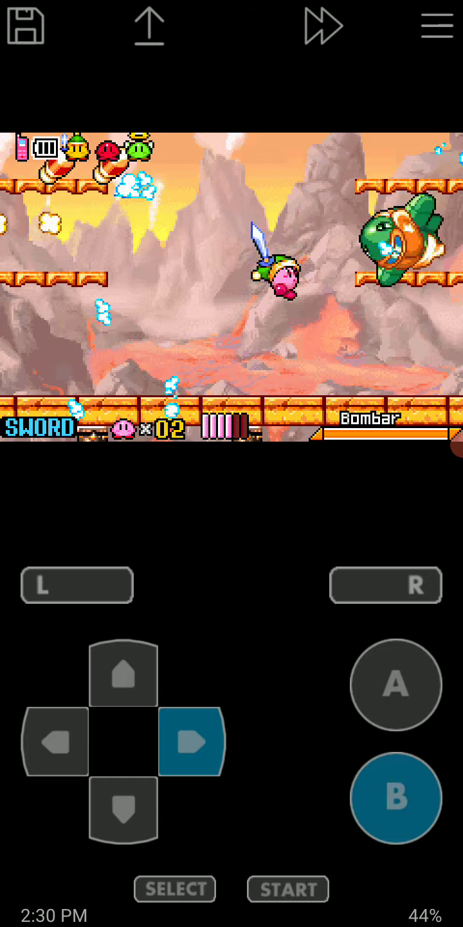
left_click(55, 741)
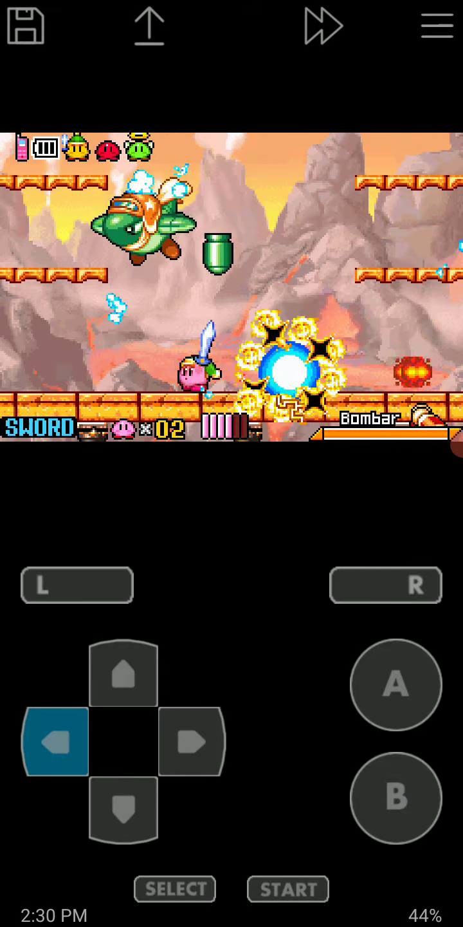
- Inhale the star to regain Sword, then slash Bombar while dodging its attacks
left_click(396, 797)
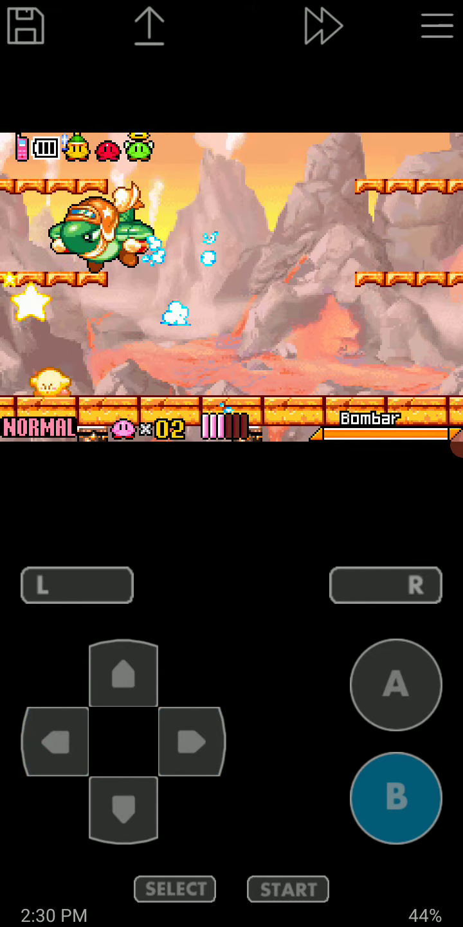
left_click(191, 741)
left_click(396, 797)
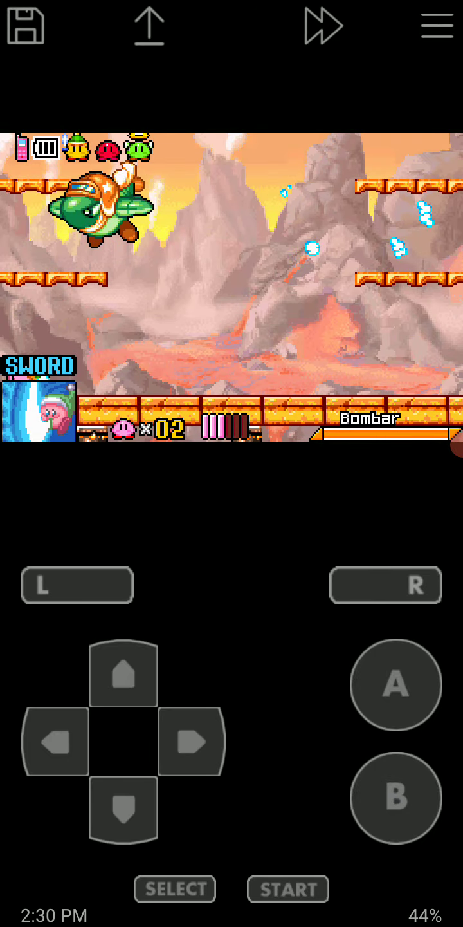
left_click(396, 684)
left_click(192, 740)
left_click(56, 741)
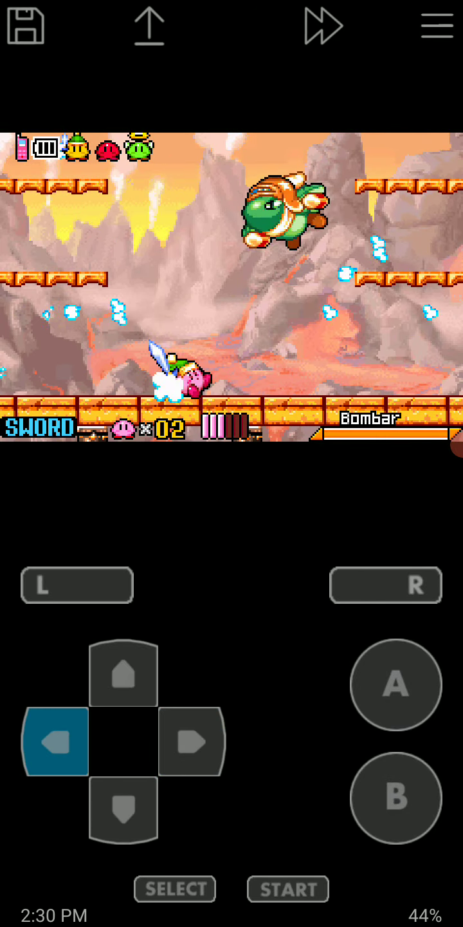
left_click(192, 741)
left_click(395, 798)
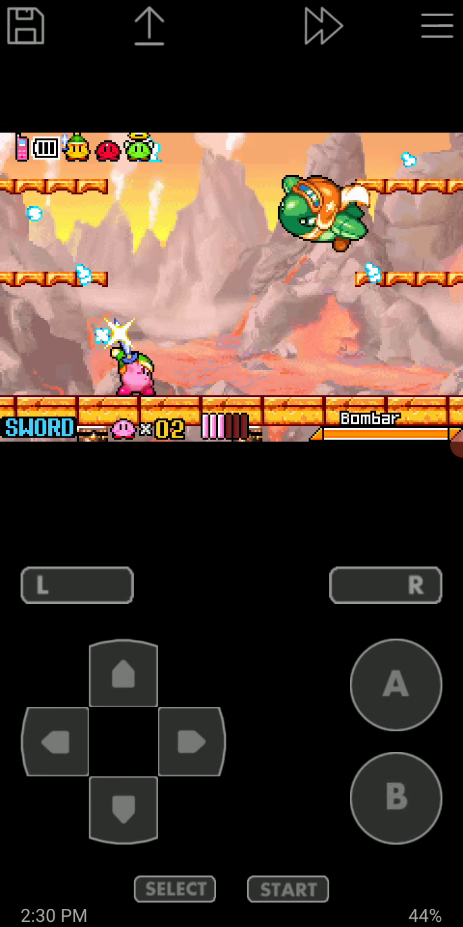
- Slash Bombar from the ground and in midair, then turn back left
left_click(192, 740)
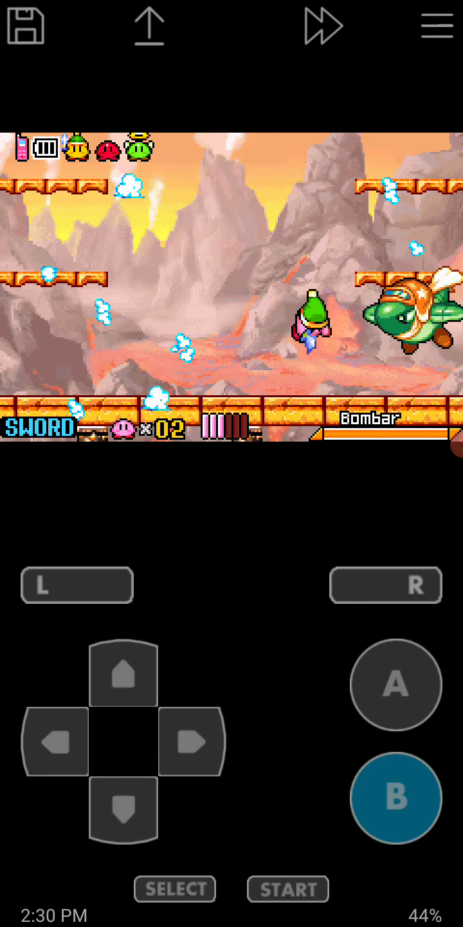
left_click(396, 798)
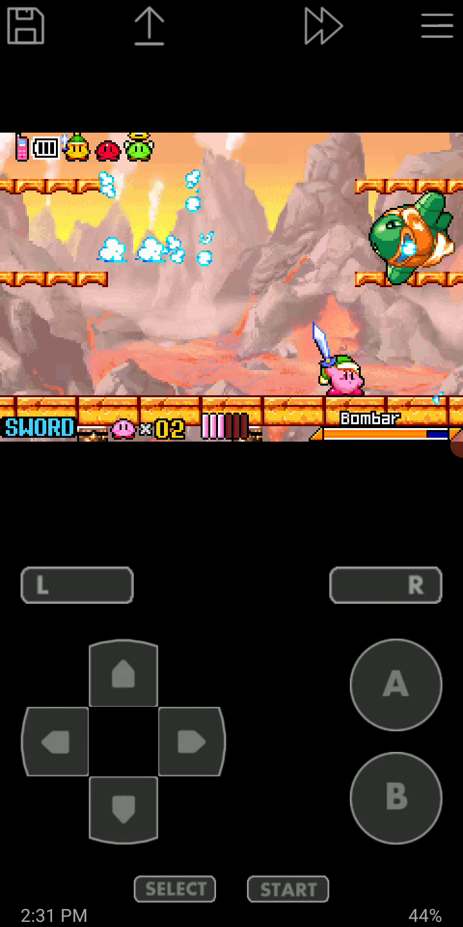
left_click(396, 685)
left_click(396, 798)
left_click(191, 740)
left_click(55, 741)
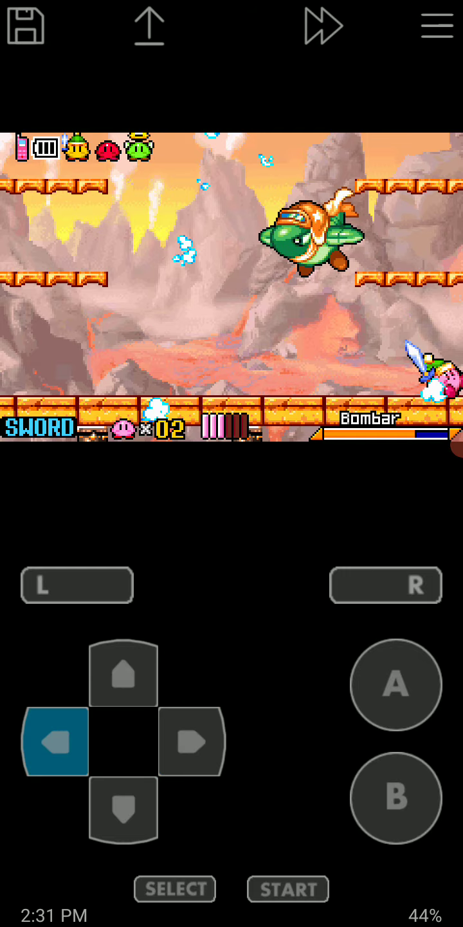
- Swallow the dropped star to regain Sword, then slash Bombar and its falling bombs
left_click(191, 740)
left_click(395, 798)
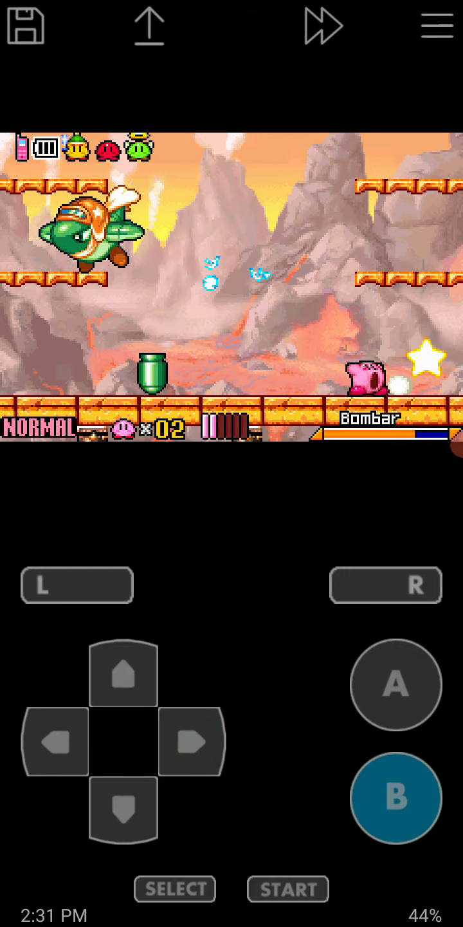
left_click(123, 810)
left_click(55, 741)
left_click(397, 684)
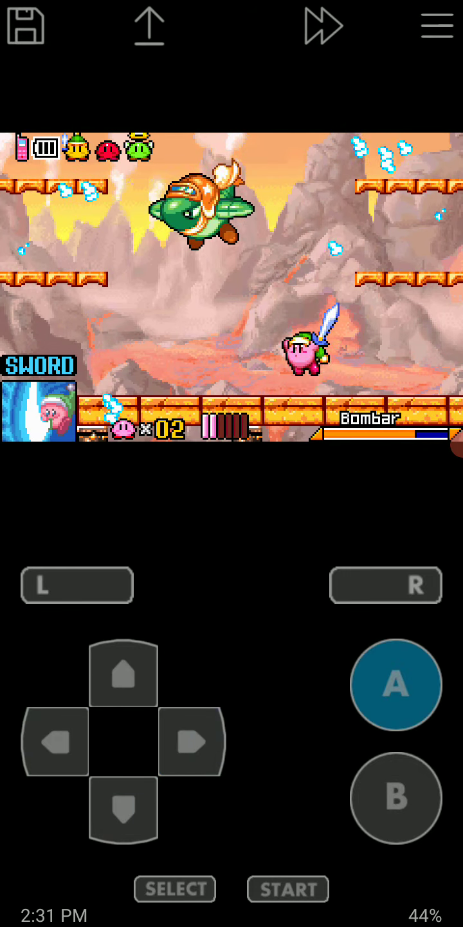
left_click(396, 798)
left_click(396, 684)
left_click(191, 741)
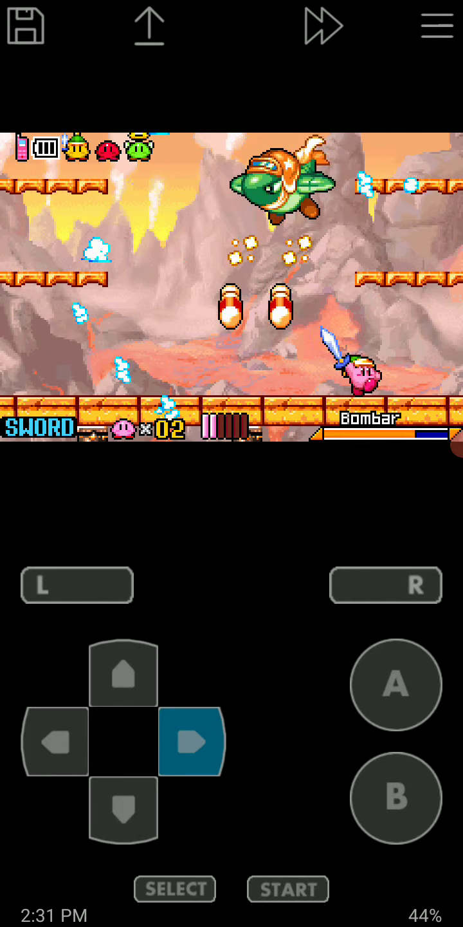
left_click(397, 798)
- Slash Bombar in midair, then retreat left and crouch to avoid an attack
left_click(396, 685)
left_click(397, 797)
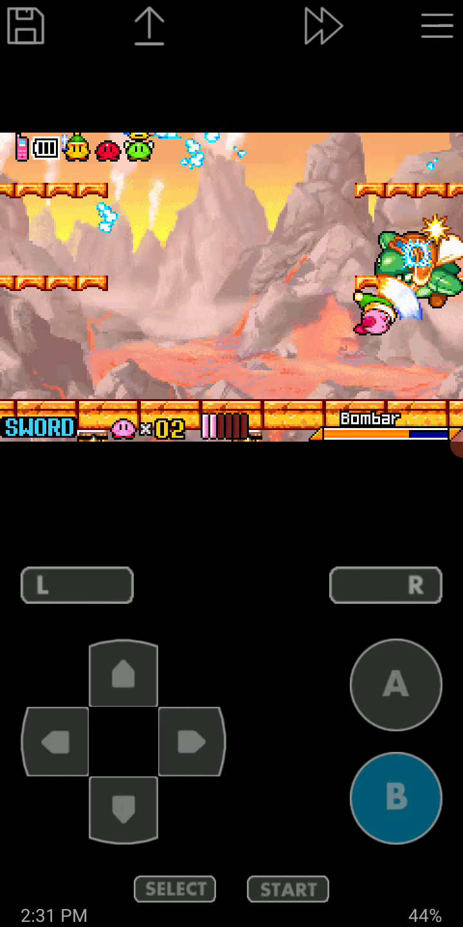
left_click(396, 799)
left_click(55, 741)
left_click(123, 809)
left_click(191, 741)
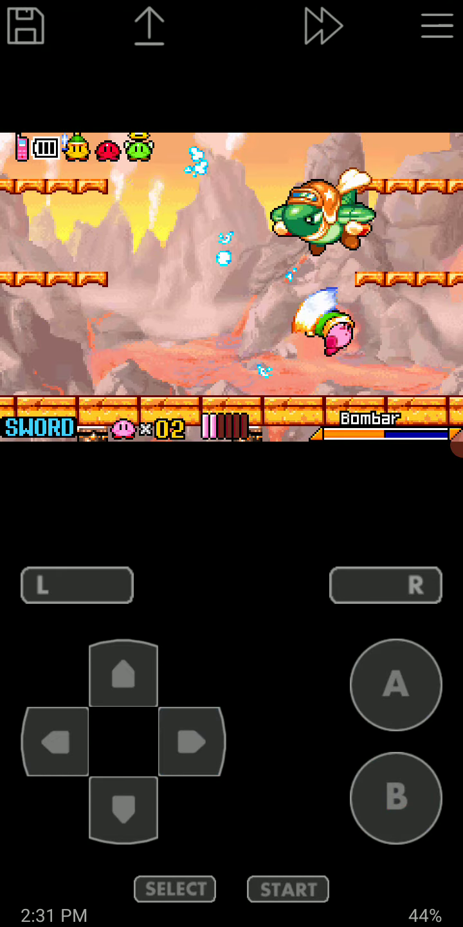
- Keep slashing Bombar until Sword is lost, then inhale the dropped star
left_click(397, 798)
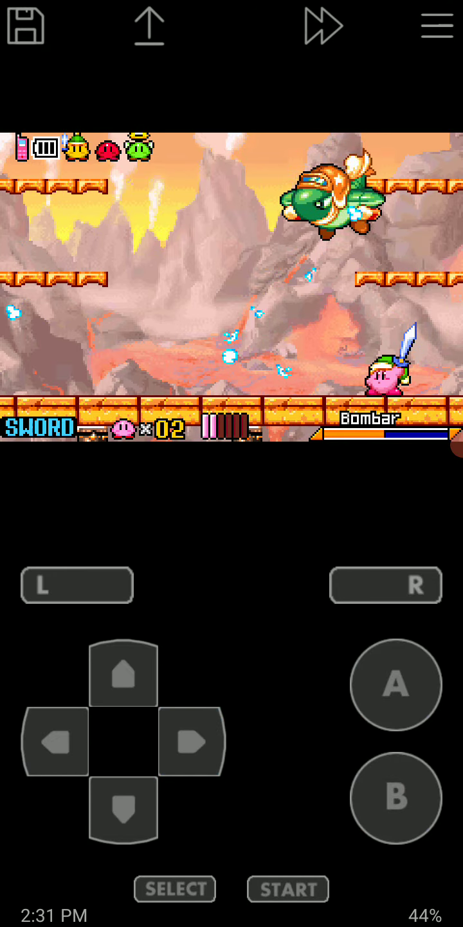
left_click(396, 797)
left_click(396, 685)
left_click(396, 799)
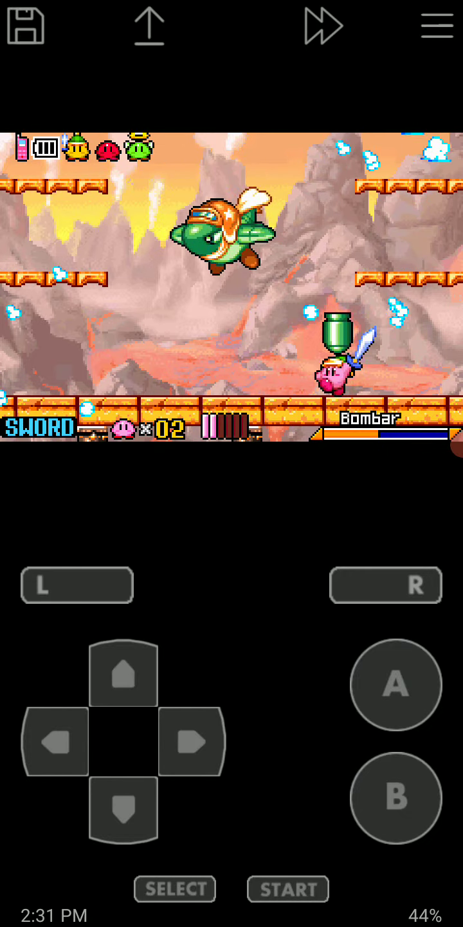
left_click(191, 740)
left_click(396, 798)
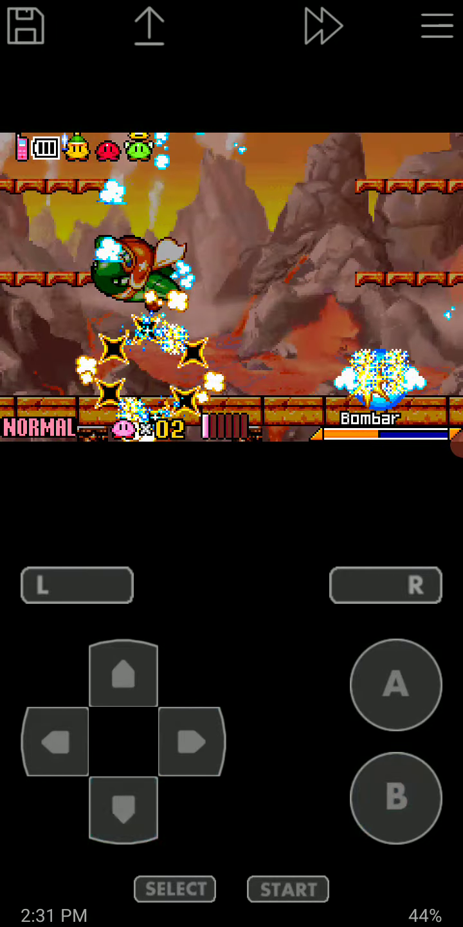
left_click(191, 741)
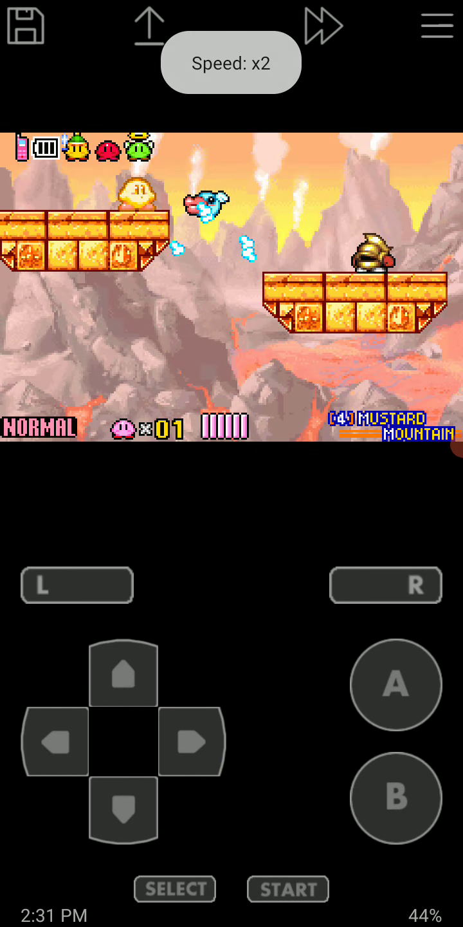
- Reset emulation speed to x1 and copy Sword from Sir Kibble
left_click(324, 27)
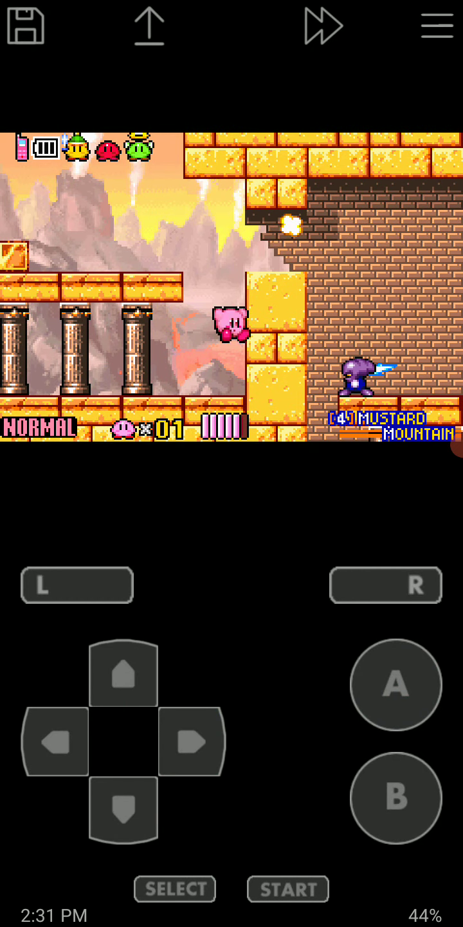
left_click(396, 684)
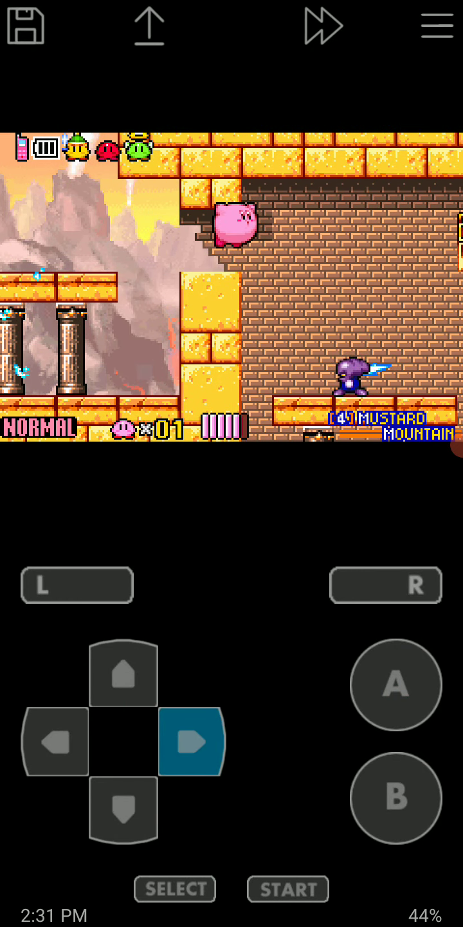
left_click(55, 741)
left_click(395, 798)
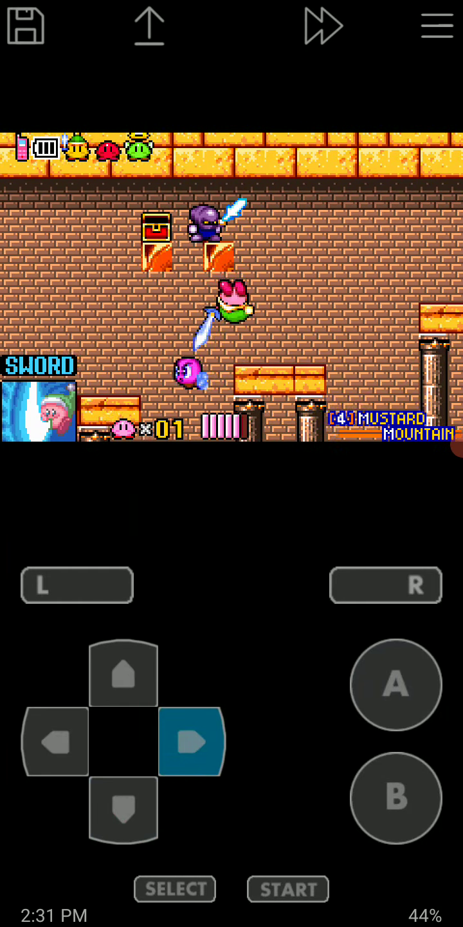
- Slash ahead, re-inhale the ability star, and run right into Bombar's arena
left_click(396, 797)
left_click(396, 797)
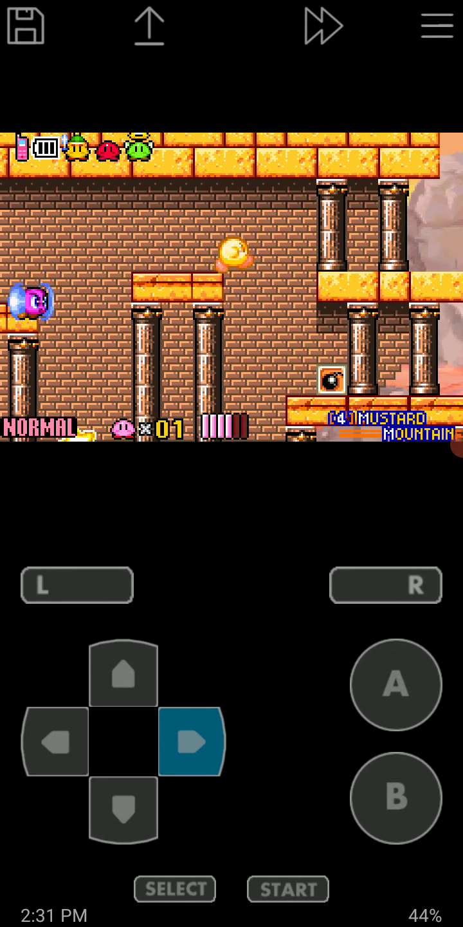
left_click(396, 797)
left_click(191, 741)
left_click(123, 810)
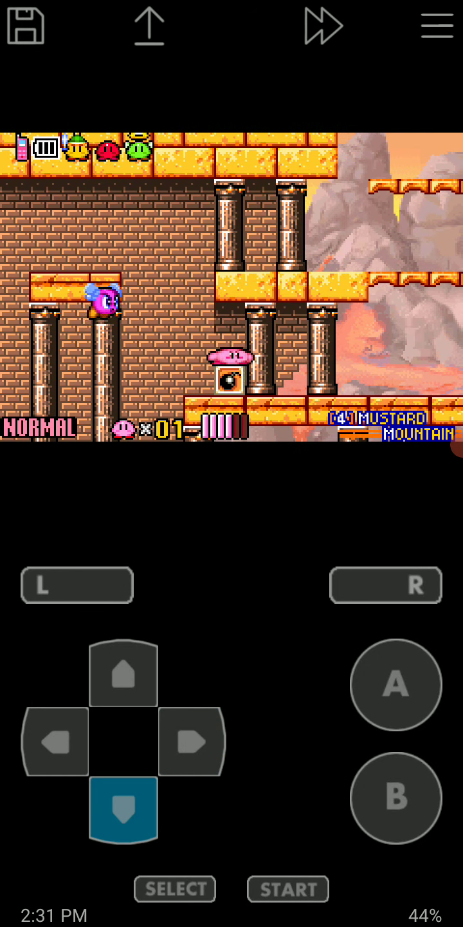
left_click(191, 740)
- Fly Kirby across the arena, attacking, and inhale a bomb Bombar dropped
left_click(396, 684)
left_click(55, 741)
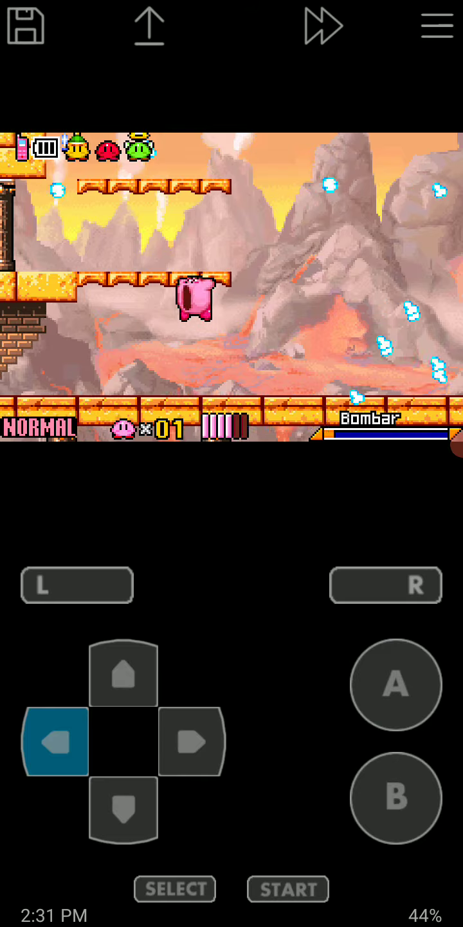
left_click(396, 684)
left_click(396, 797)
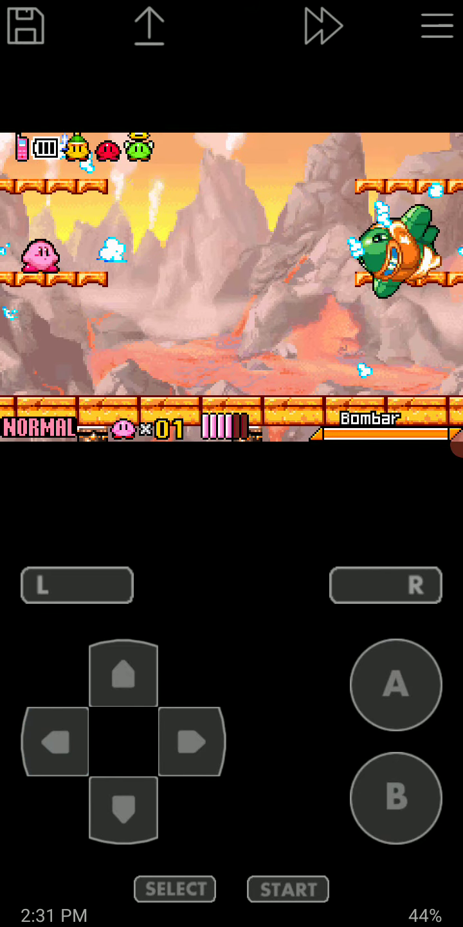
left_click(191, 740)
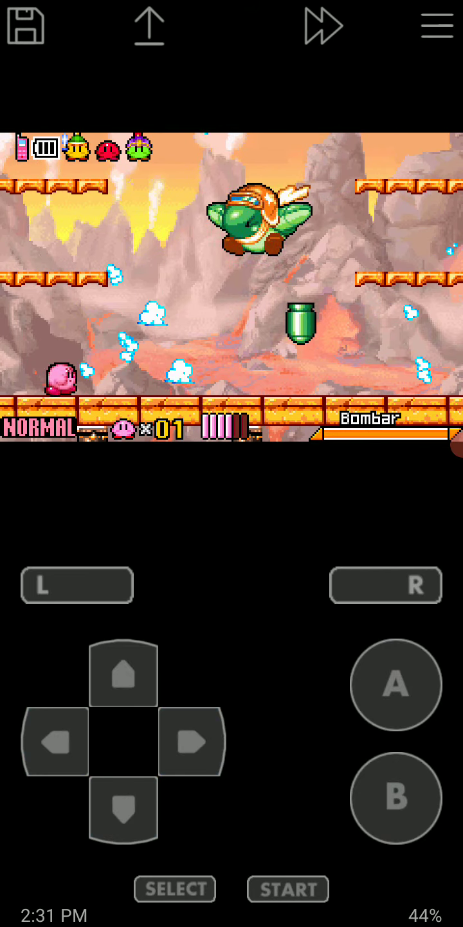
left_click(397, 797)
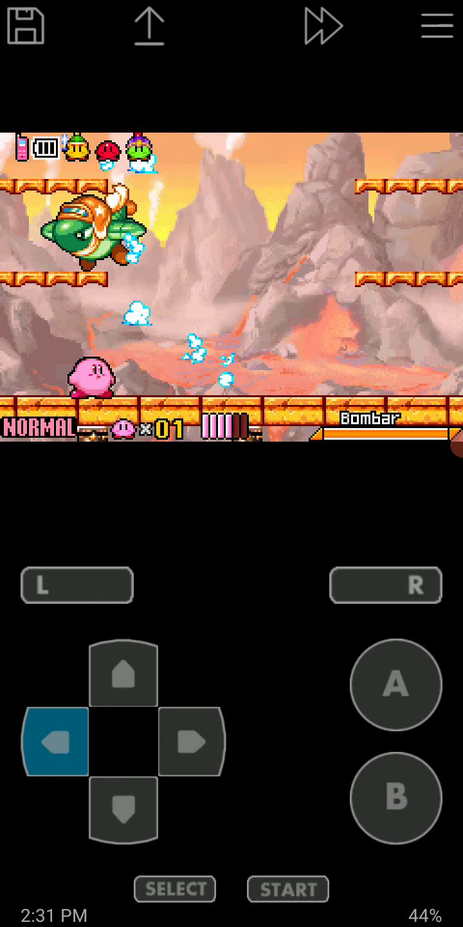
- Float onto the left ledge, drop to the floor, and float up beside Bombar
left_click(396, 684)
left_click(396, 797)
left_click(396, 684)
left_click(55, 741)
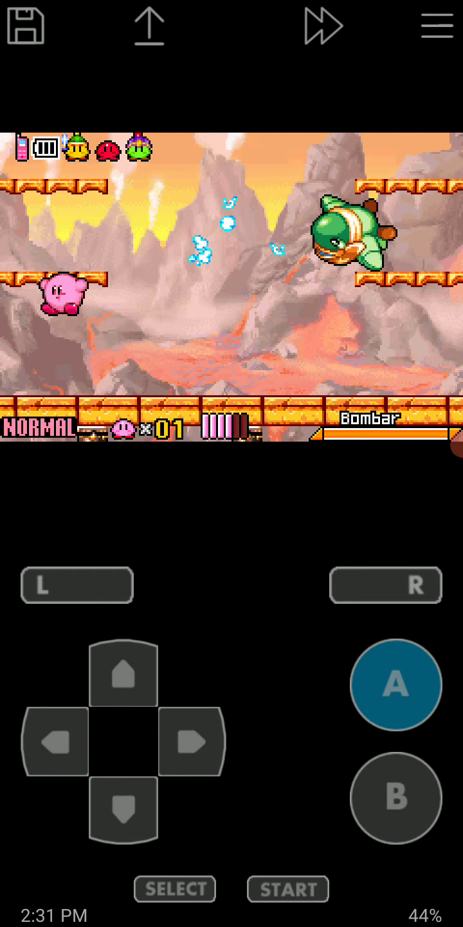
left_click(191, 741)
left_click(55, 740)
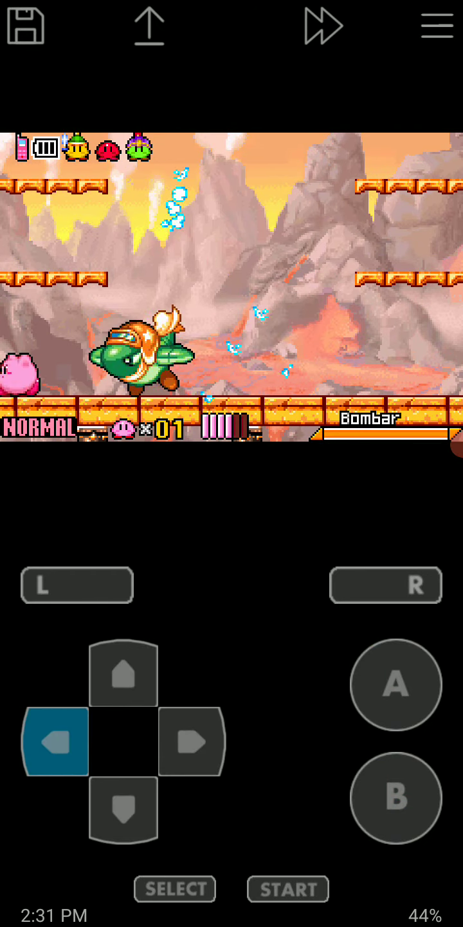
left_click(192, 740)
left_click(396, 684)
- Reposition Kirby, try to inhale, then jump toward the right
left_click(396, 685)
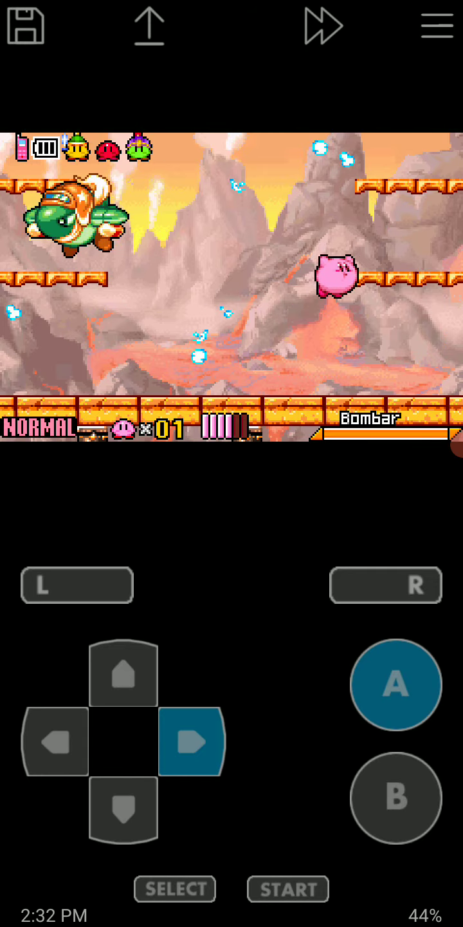
left_click(55, 741)
left_click(56, 741)
left_click(396, 797)
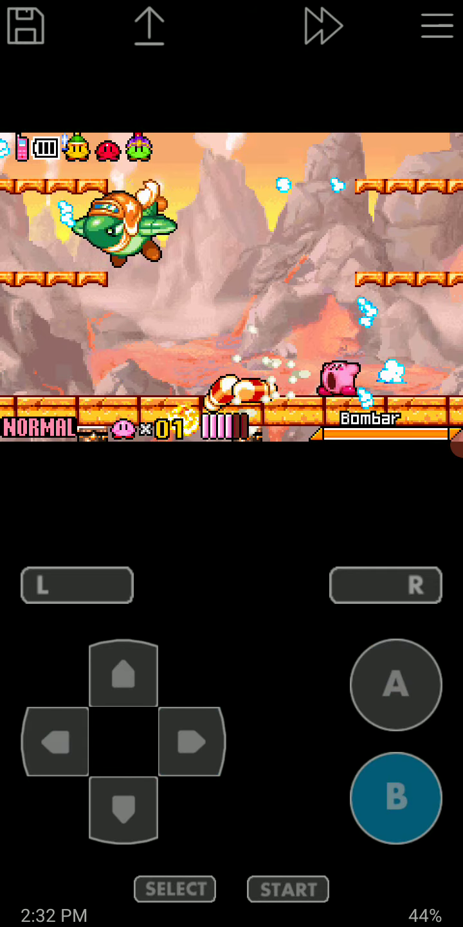
left_click(55, 740)
left_click(191, 741)
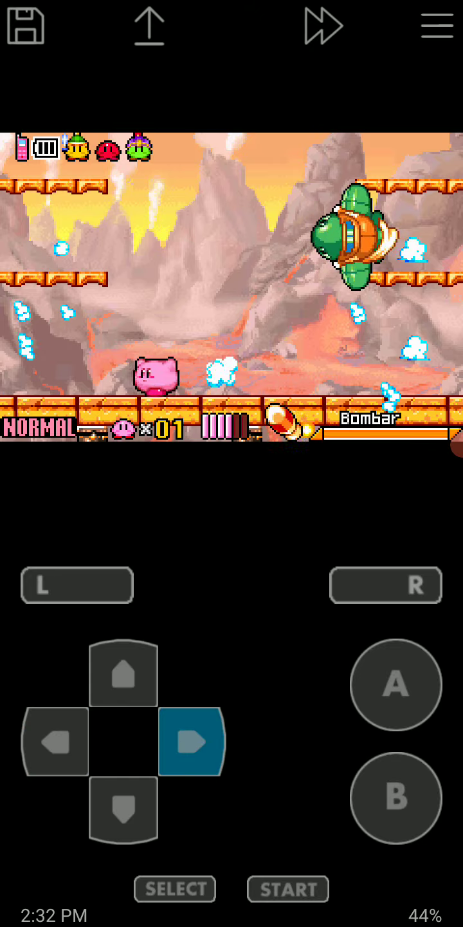
left_click(395, 684)
- Reposition and jump as Bombar flies left
left_click(55, 740)
left_click(396, 685)
left_click(191, 740)
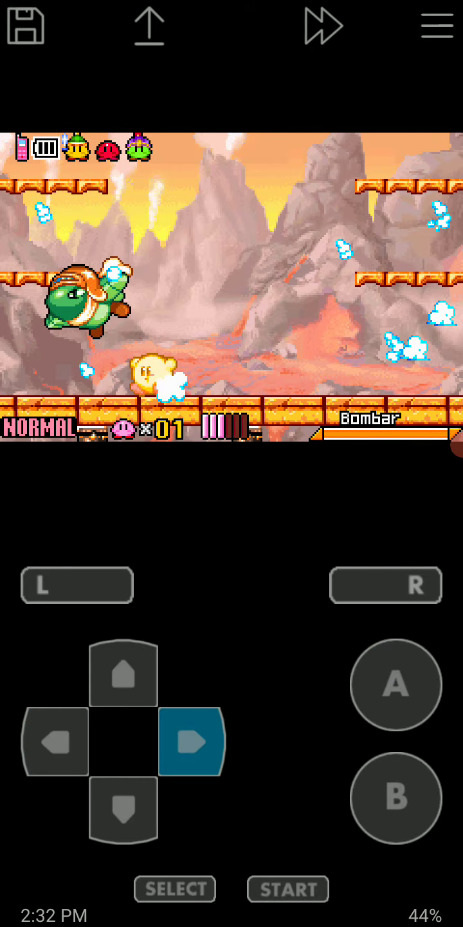
left_click(397, 685)
- Move left and jump to dodge Bombar, dropping back to the floor
left_click(56, 741)
left_click(396, 684)
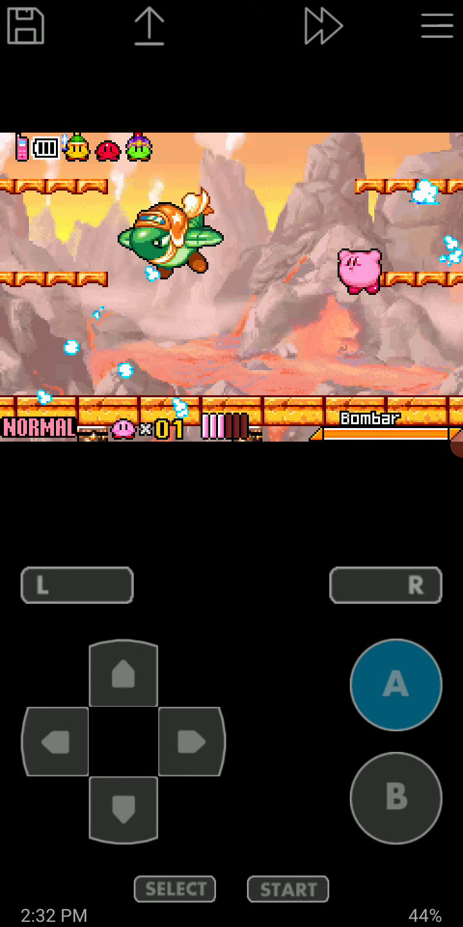
left_click(396, 685)
left_click(396, 796)
left_click(55, 740)
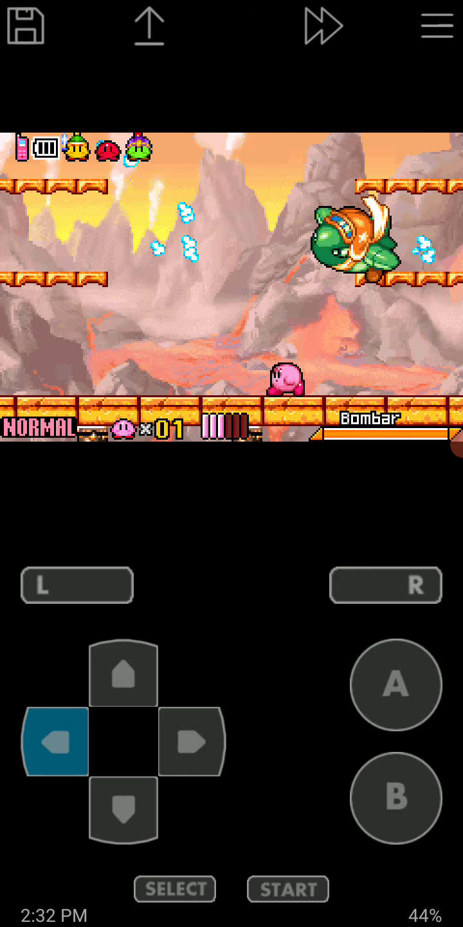
left_click(396, 685)
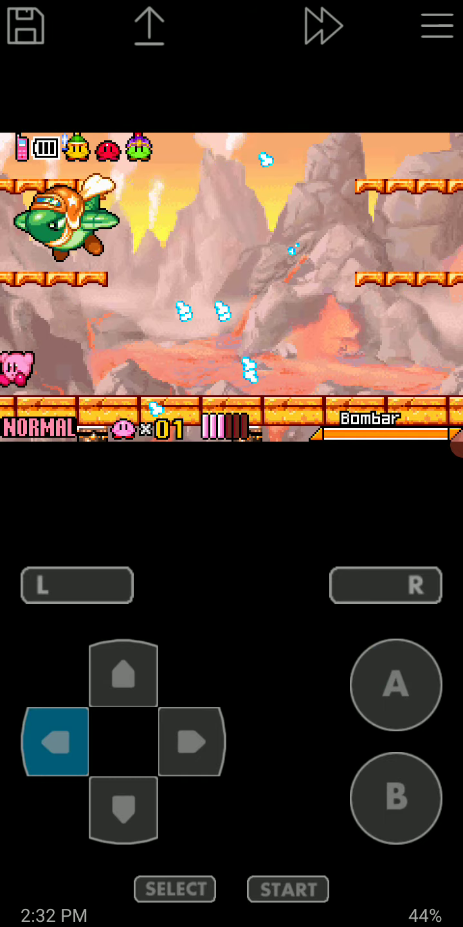
left_click(396, 684)
- Move toward Bombar's missiles and try to inhale them
left_click(191, 741)
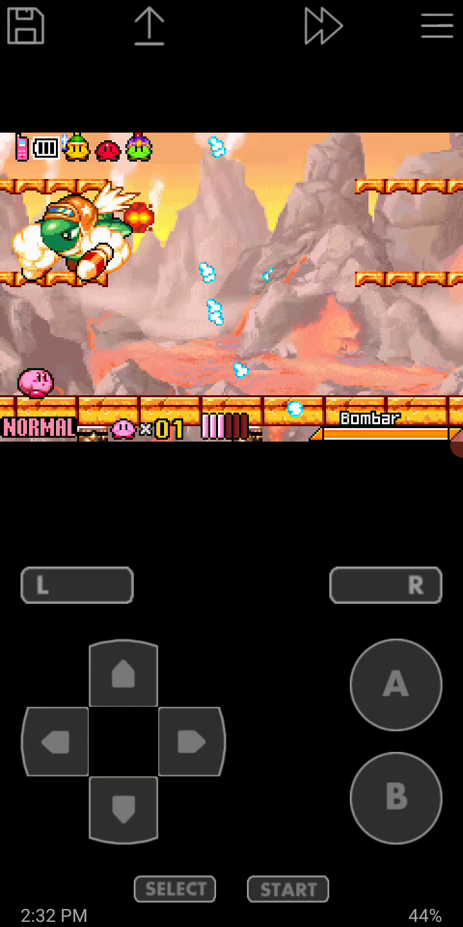
left_click(396, 797)
left_click(190, 741)
left_click(55, 741)
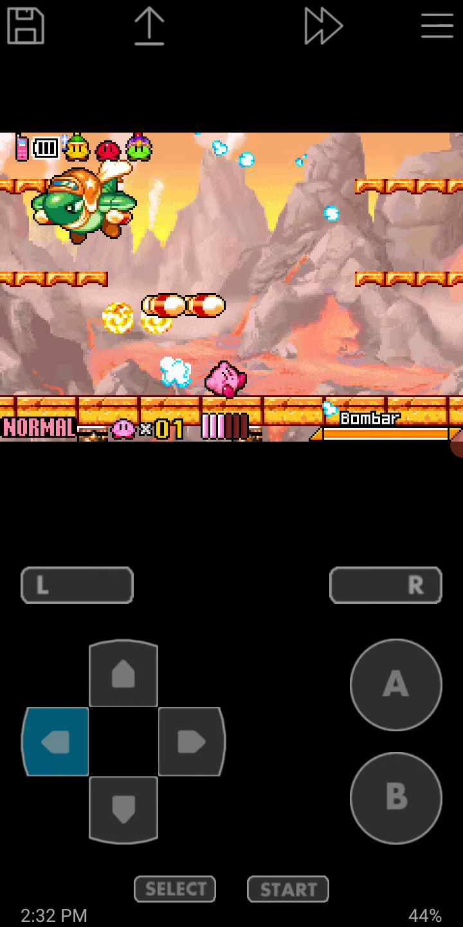
left_click(396, 797)
left_click(191, 741)
left_click(55, 741)
left_click(397, 684)
left_click(396, 797)
- Spit the inhaled missile back at Bombar and move left
left_click(190, 741)
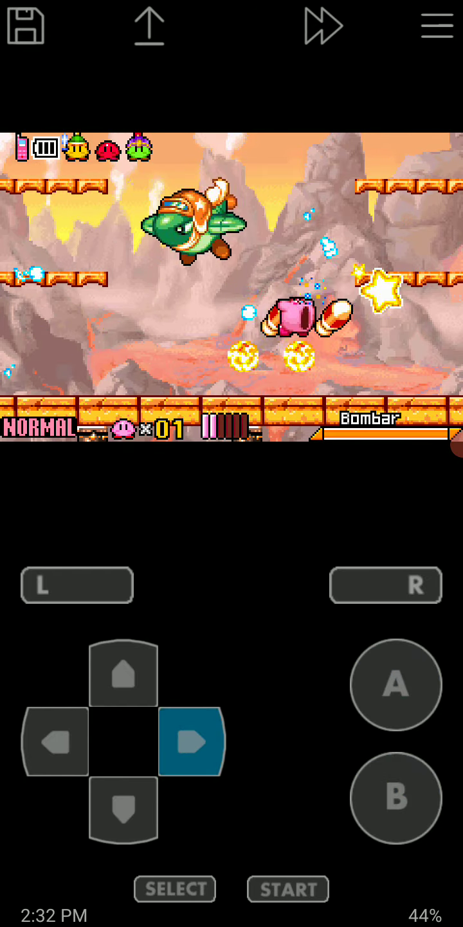
left_click(56, 741)
left_click(397, 797)
left_click(55, 740)
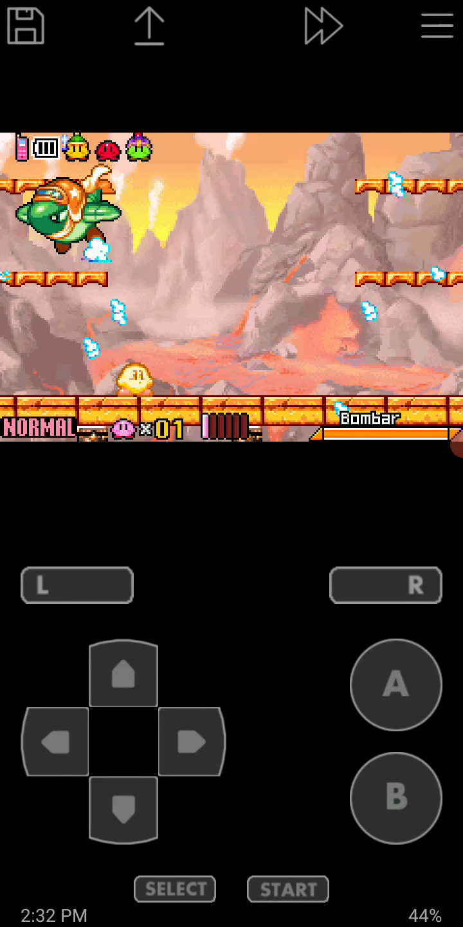
- Jump to the upper left platform, inhale beneath Bombar, then set speed x2
left_click(55, 741)
left_click(396, 684)
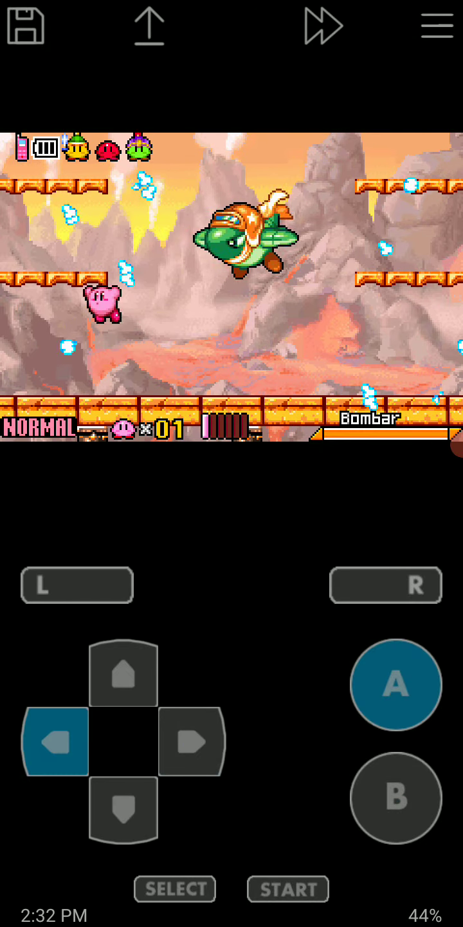
left_click(396, 797)
left_click(191, 740)
left_click(123, 809)
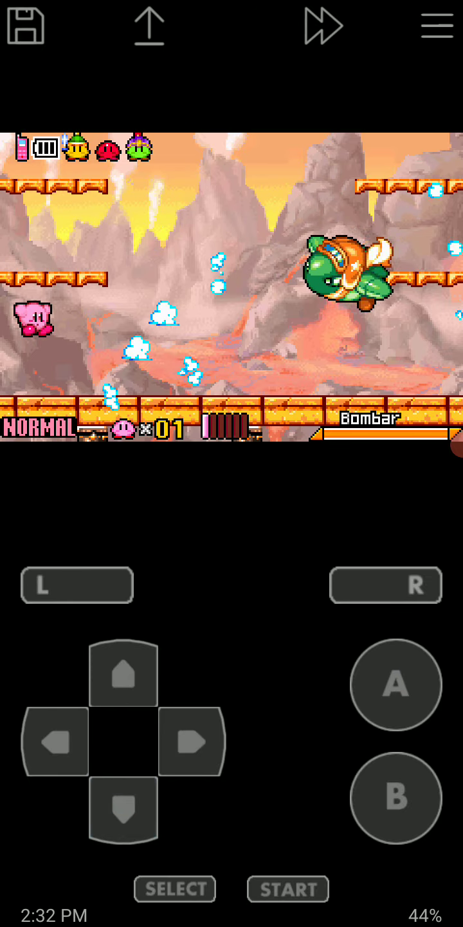
left_click(397, 798)
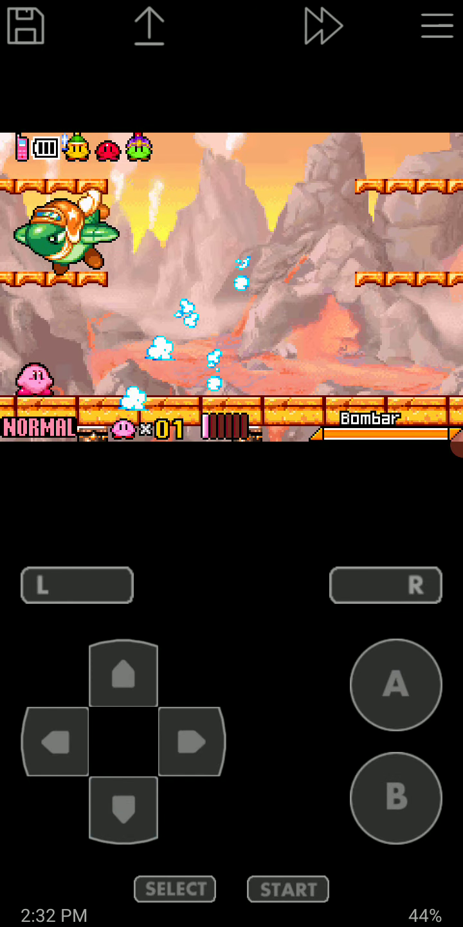
left_click(396, 797)
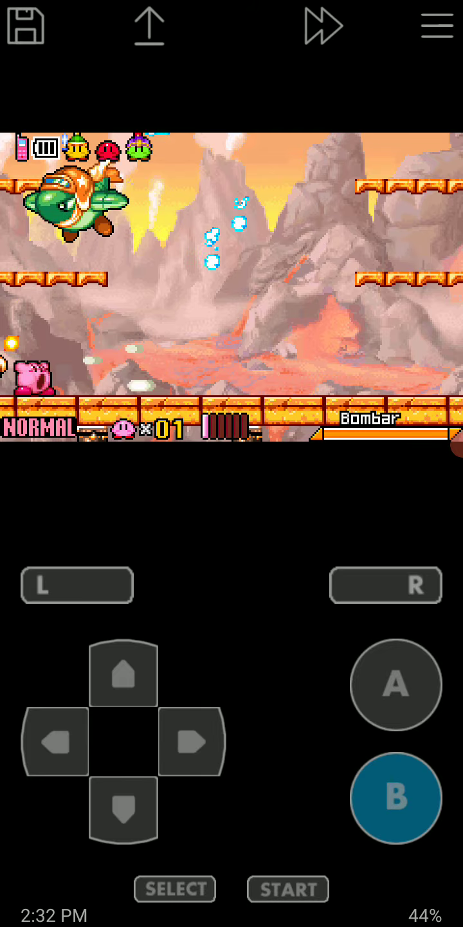
left_click(397, 797)
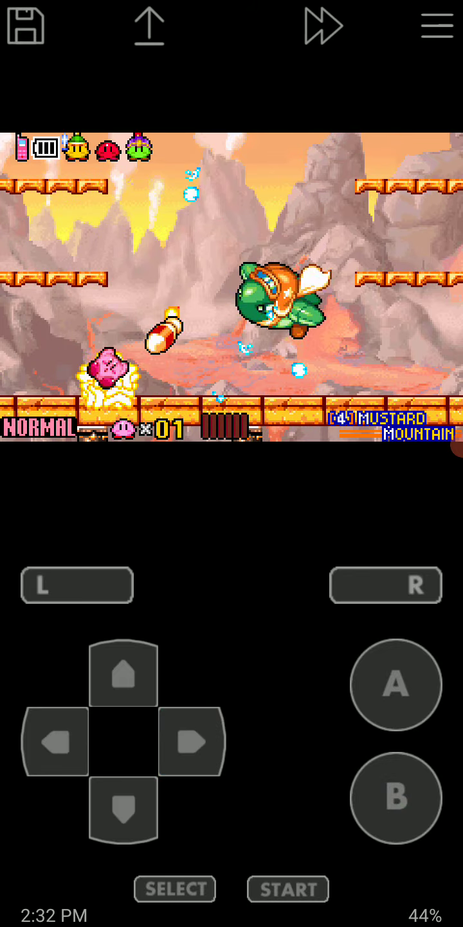
left_click(323, 25)
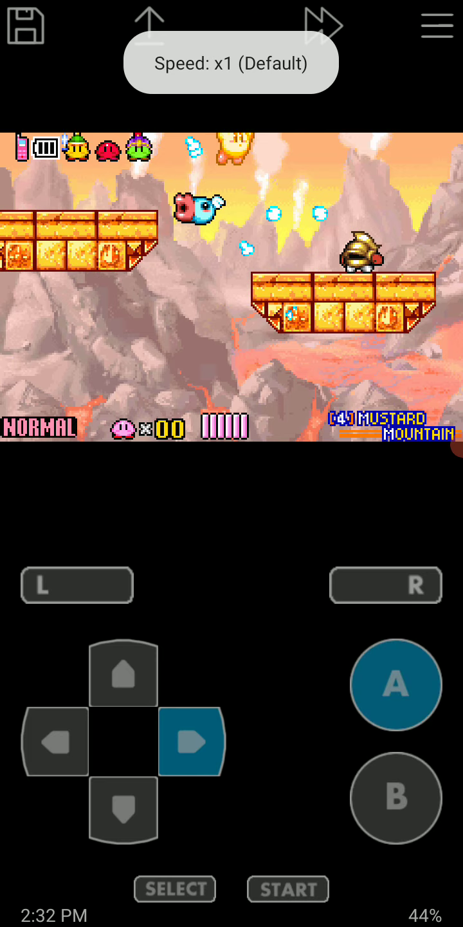
- Walk and jump right through Mustard Mountain, fighting past enemies
left_click(396, 684)
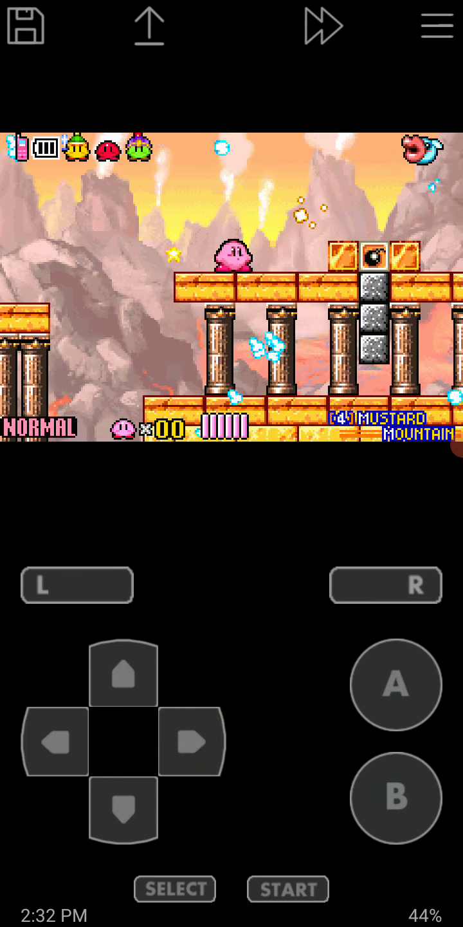
left_click(396, 684)
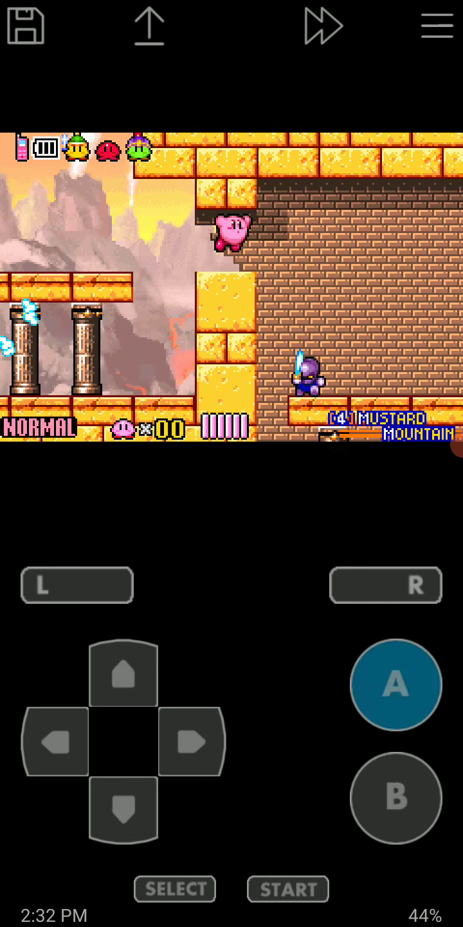
left_click(192, 741)
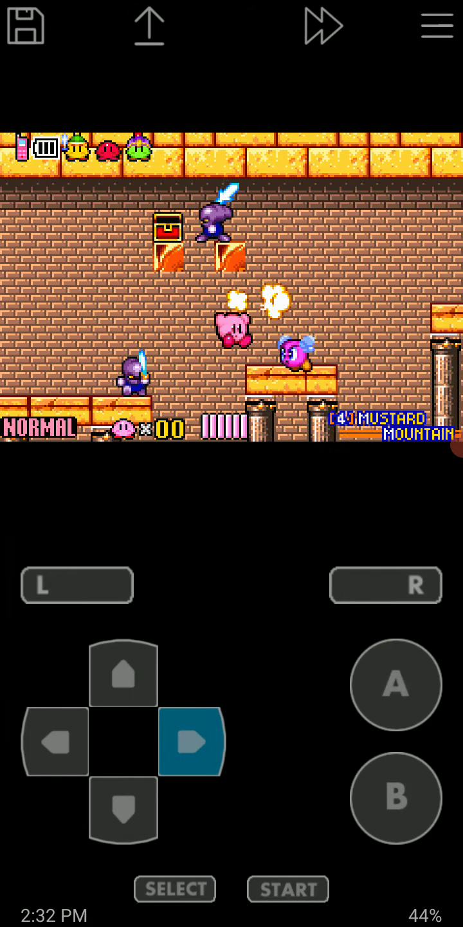
left_click(395, 684)
left_click(396, 796)
left_click(192, 740)
left_click(396, 684)
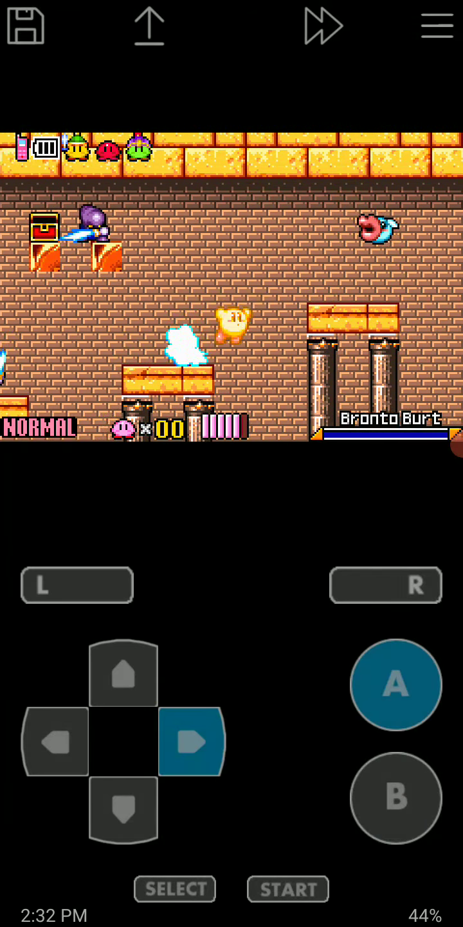
left_click(396, 798)
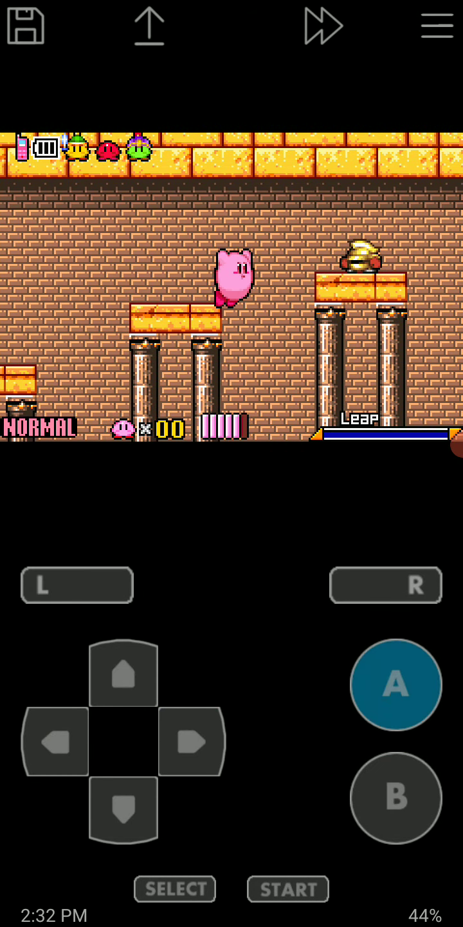
- Spit a star at an enemy, keep moving right, and fly up into Bombar's arena
left_click(192, 741)
left_click(396, 797)
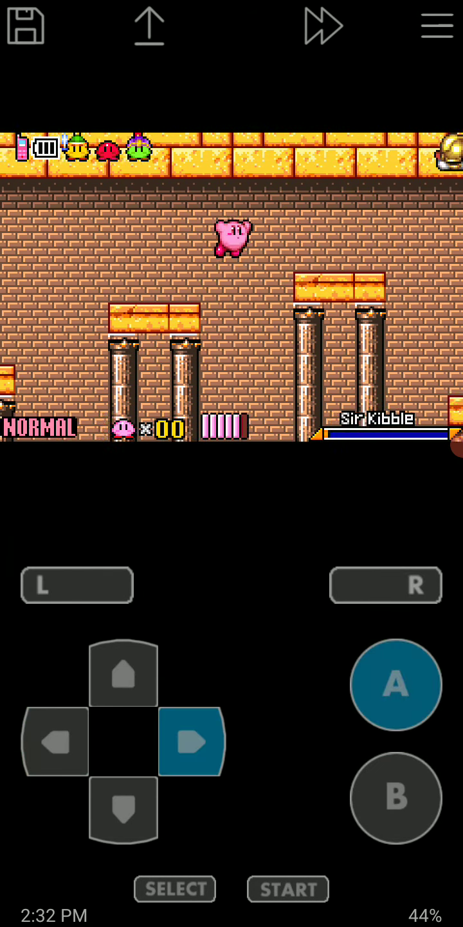
left_click(123, 810)
left_click(192, 740)
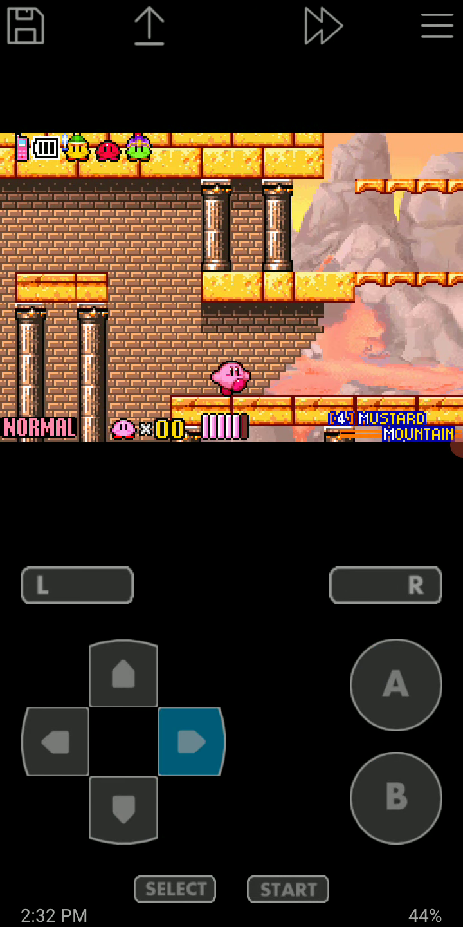
left_click(397, 685)
left_click(54, 741)
left_click(396, 797)
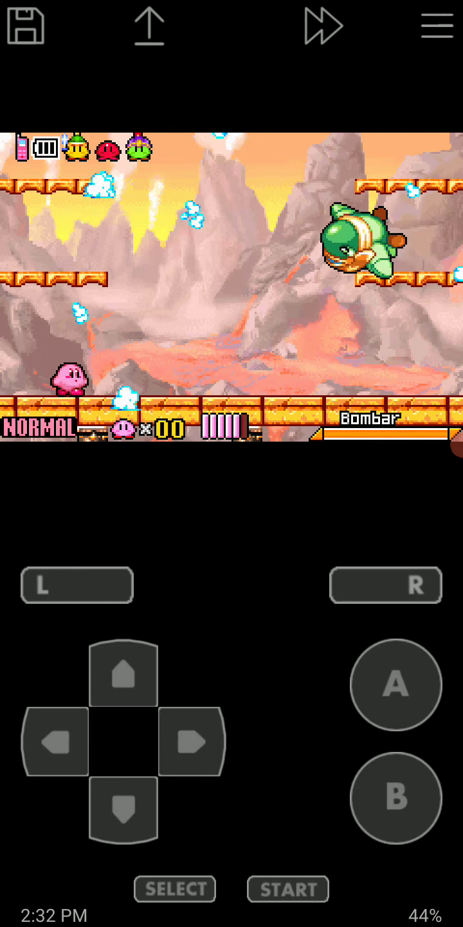
- Dodge Bombar by moving and jumping left while trying to inhale it
left_click(55, 740)
left_click(192, 741)
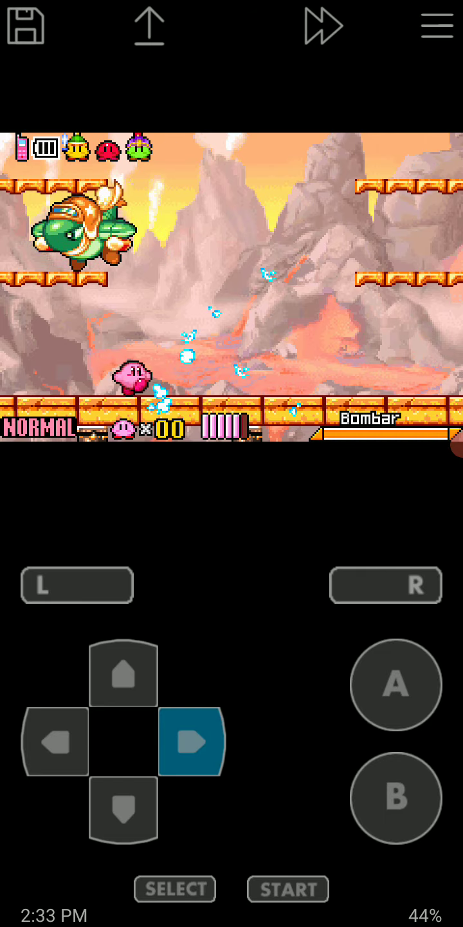
left_click(55, 741)
left_click(397, 797)
left_click(56, 741)
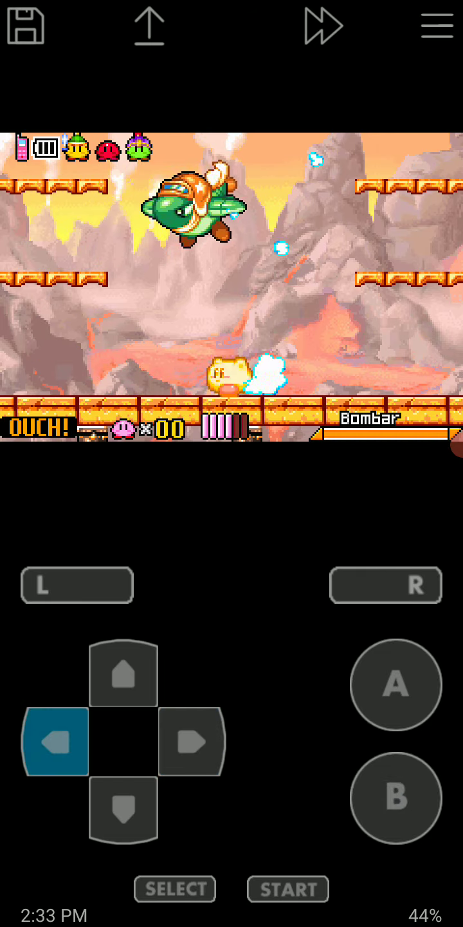
left_click(55, 741)
left_click(396, 684)
left_click(191, 740)
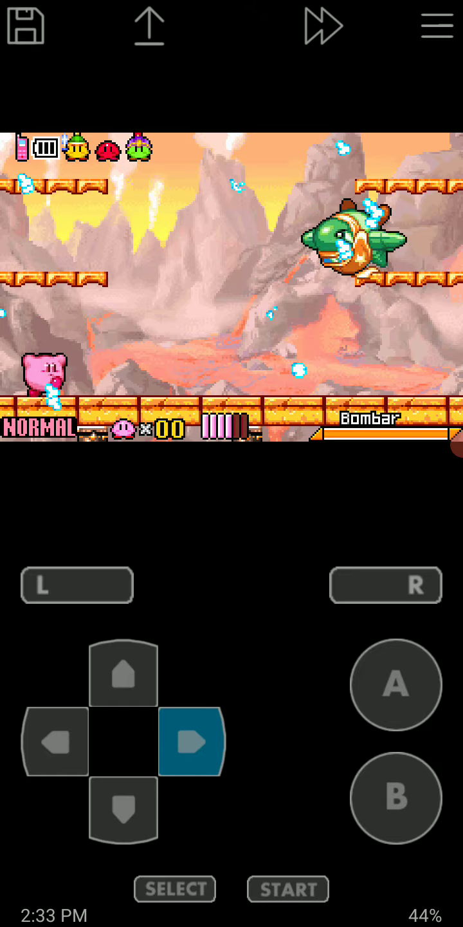
left_click(395, 796)
left_click(56, 741)
left_click(192, 741)
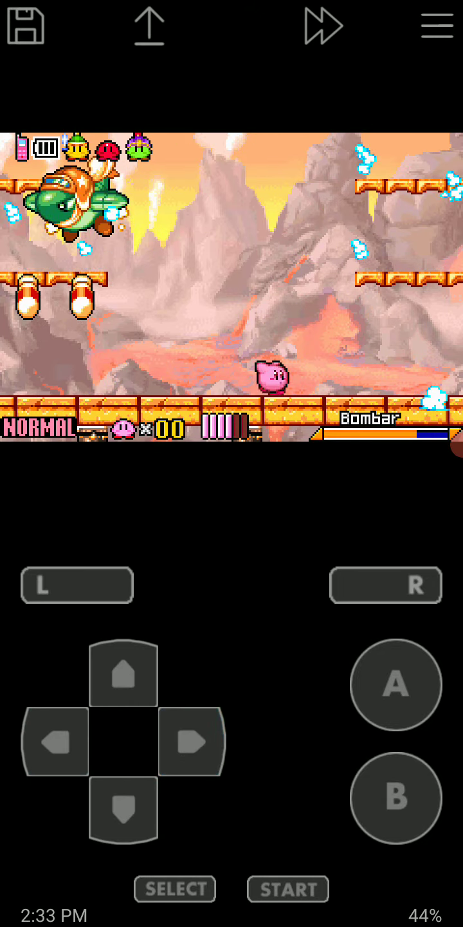
- Attack Bombar while backing away left, then turn and walk back right
left_click(56, 740)
left_click(396, 798)
left_click(55, 740)
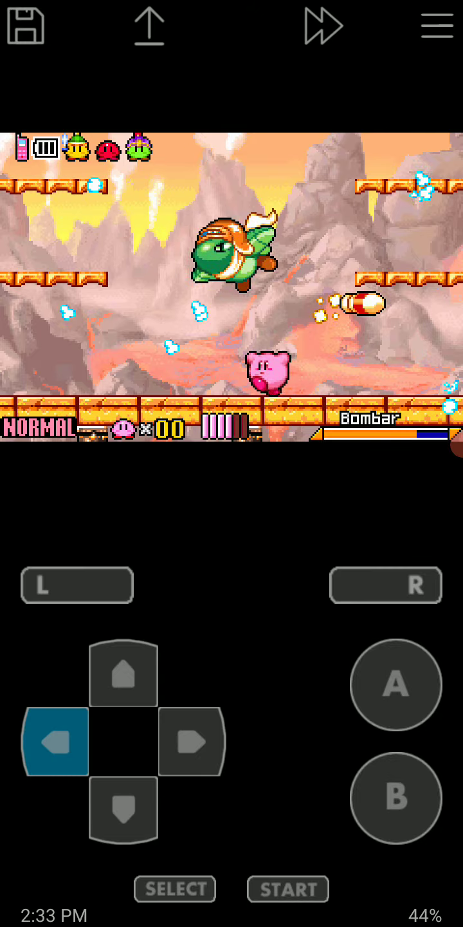
left_click(192, 740)
left_click(55, 741)
left_click(396, 798)
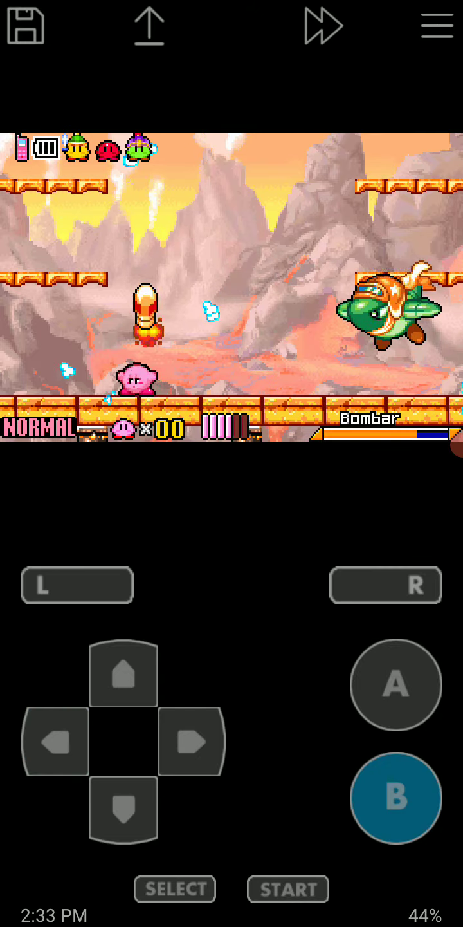
left_click(54, 741)
left_click(193, 741)
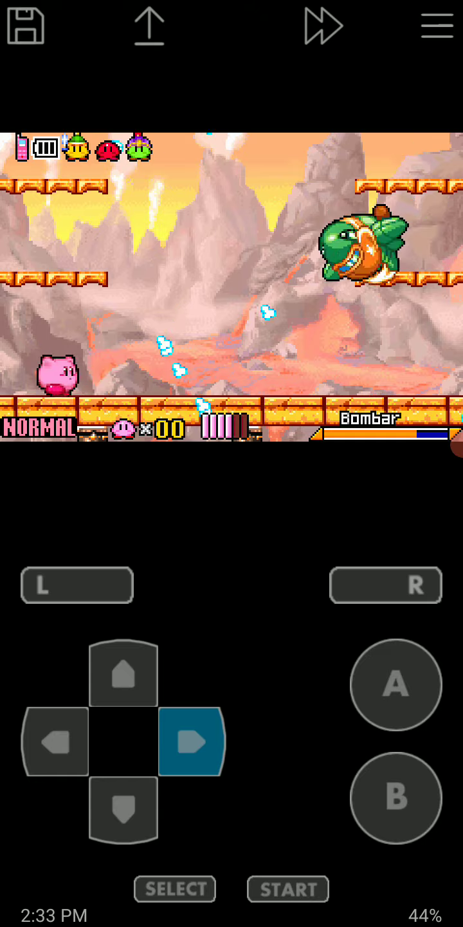
left_click(396, 798)
left_click(55, 740)
left_click(193, 741)
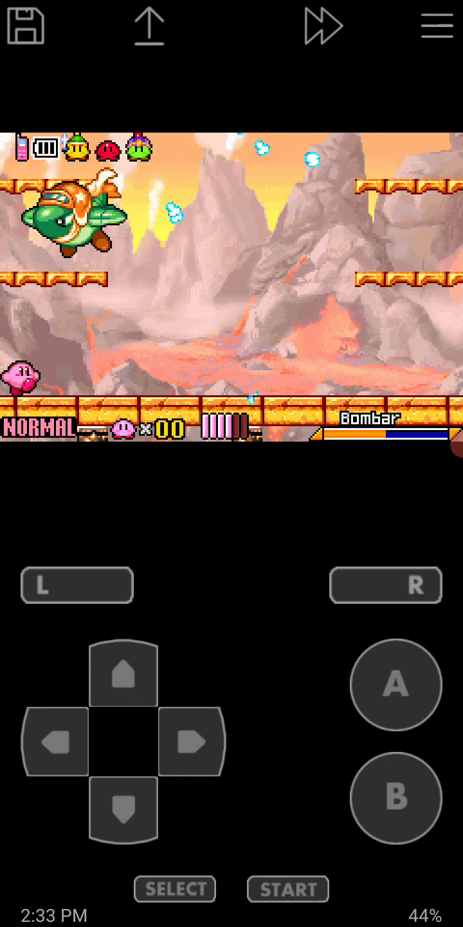
left_click(192, 740)
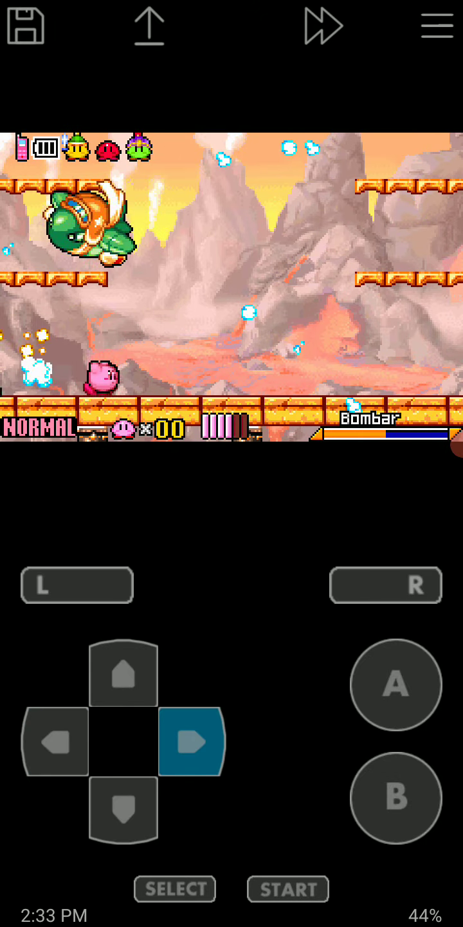
- Strike Bombar as its missiles fall, jumping to dodge and repositioning along the floor
left_click(54, 741)
left_click(396, 797)
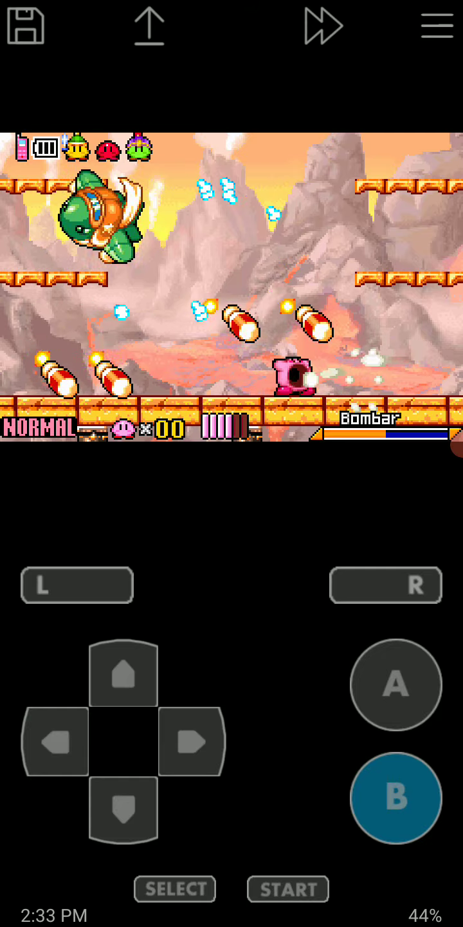
left_click(396, 797)
left_click(55, 741)
left_click(192, 741)
left_click(397, 797)
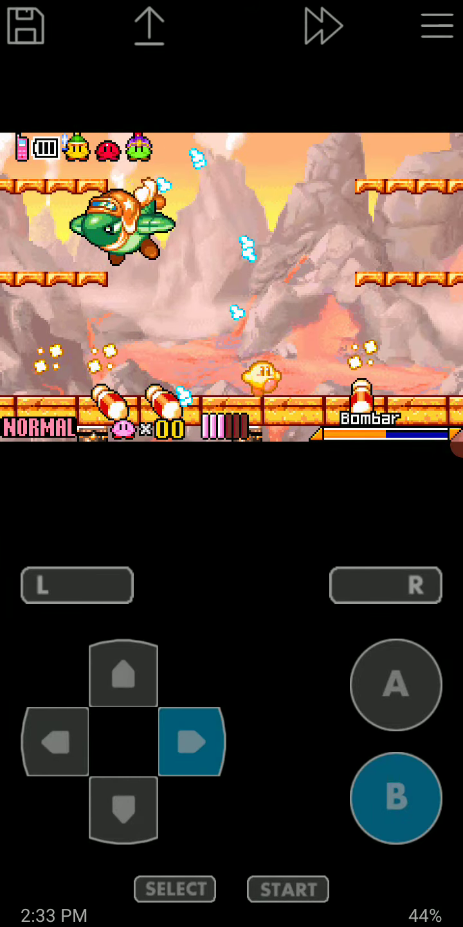
left_click(55, 741)
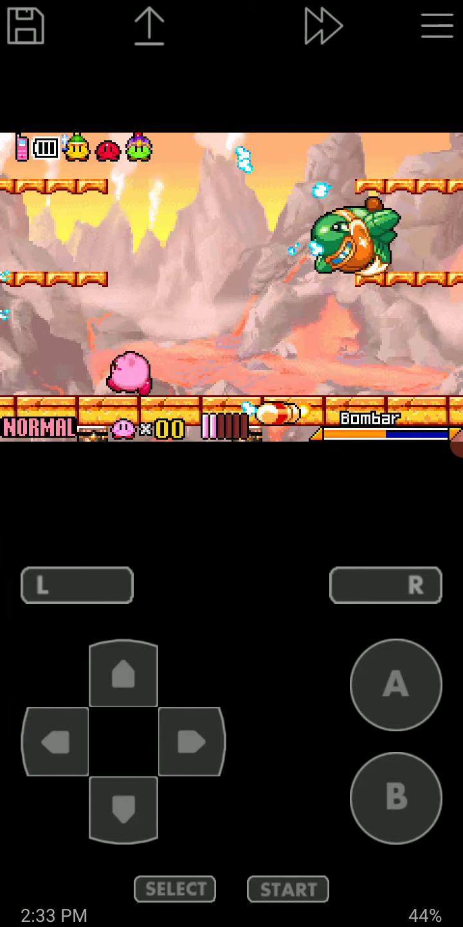
left_click(192, 740)
left_click(396, 684)
left_click(55, 741)
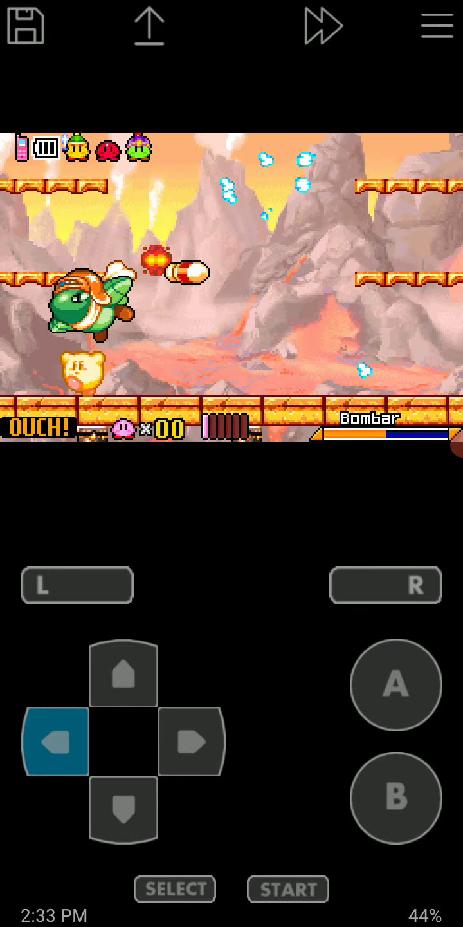
left_click(192, 741)
left_click(54, 741)
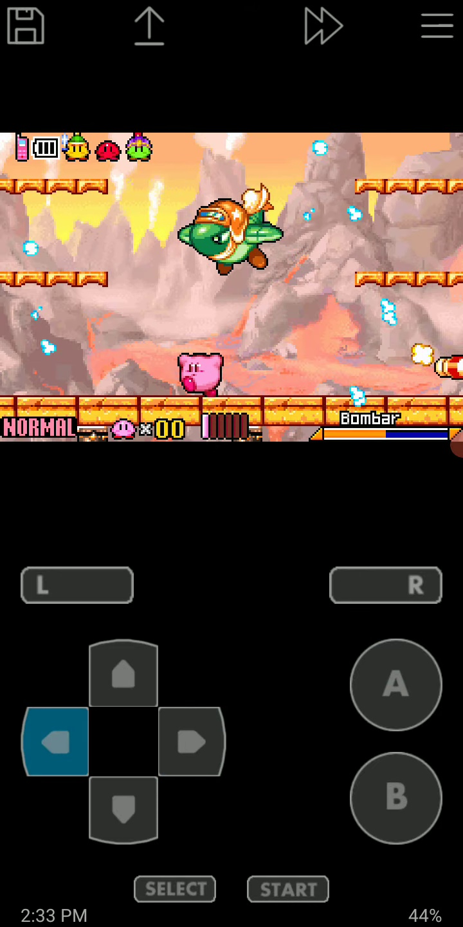
- Follow Bombar along the floor and land the final hits until its health empties
left_click(54, 740)
left_click(192, 740)
left_click(56, 741)
left_click(191, 741)
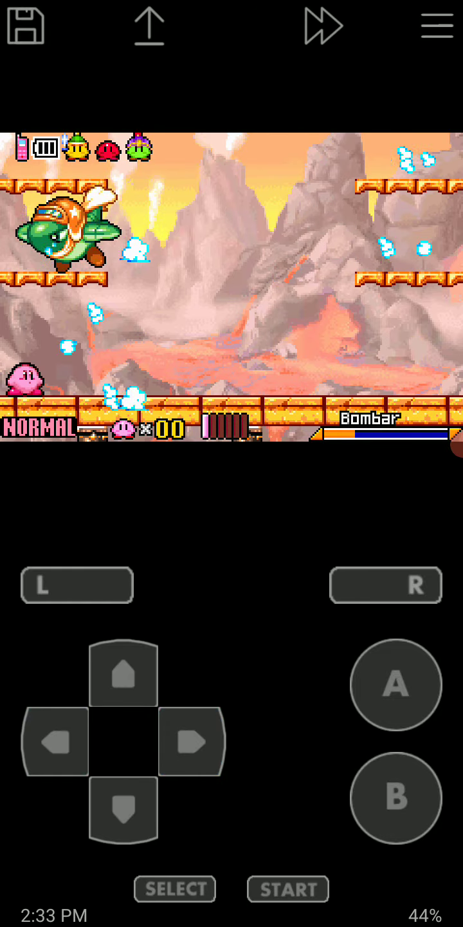
left_click(192, 741)
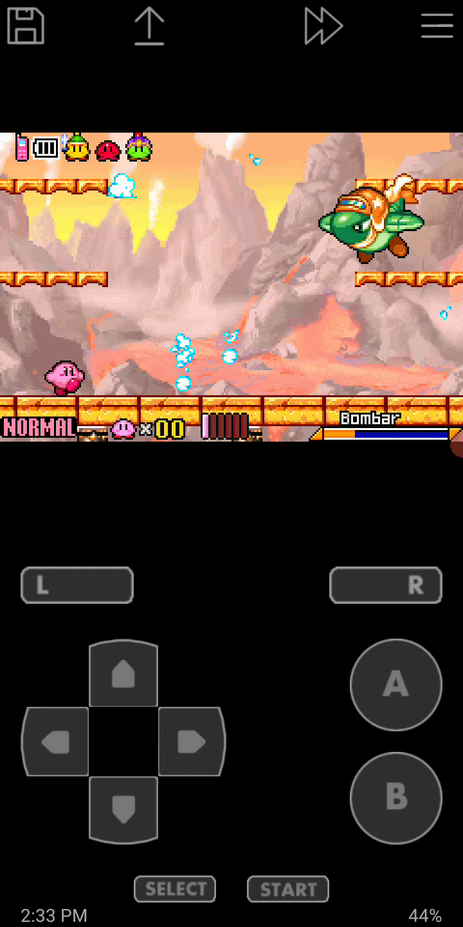
left_click(396, 798)
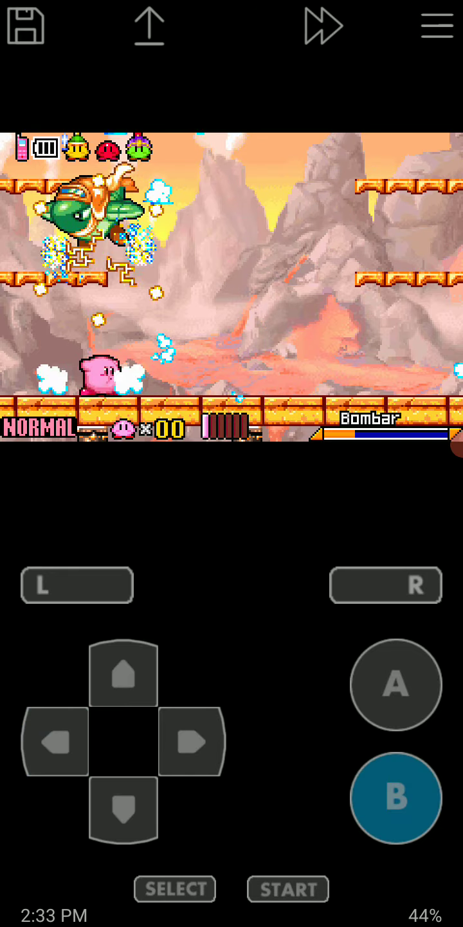
left_click(55, 740)
left_click(192, 740)
left_click(55, 741)
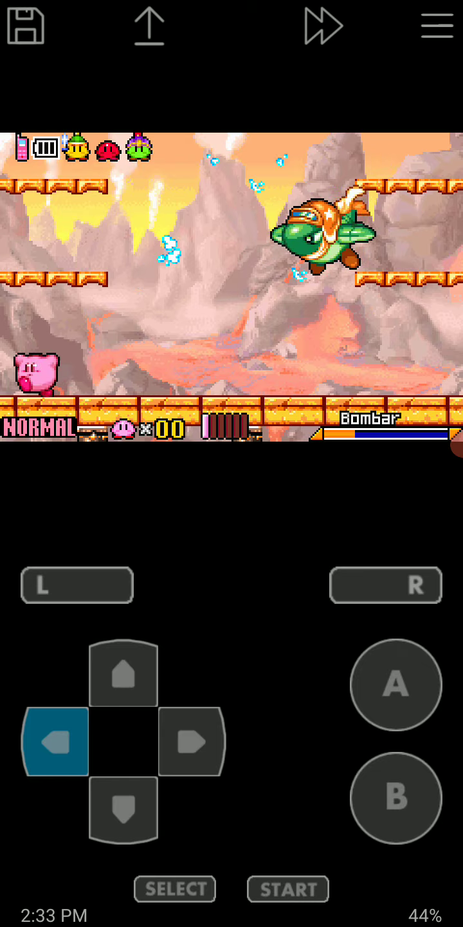
left_click(395, 797)
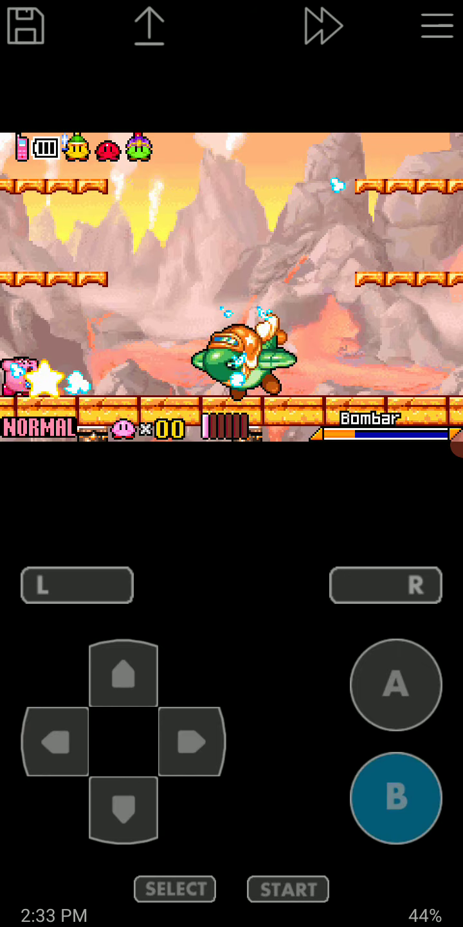
left_click(192, 740)
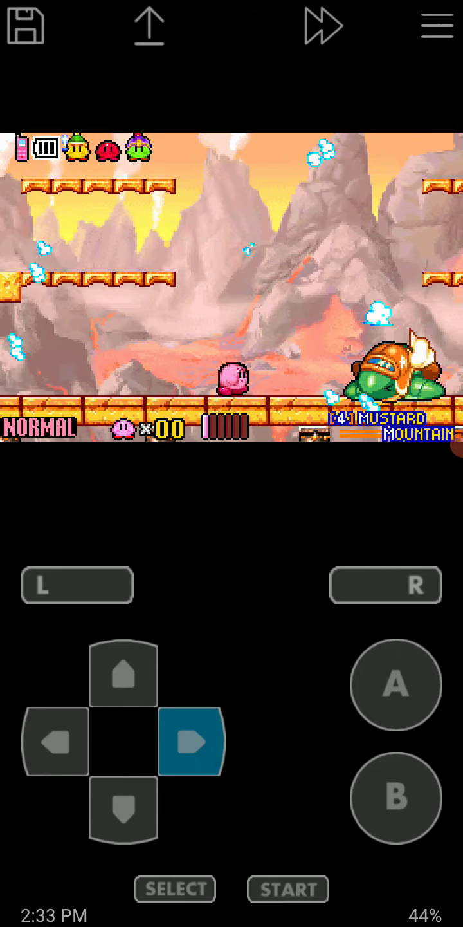
- Swallow the enemy to gain Missile, then jump right onto the platform
left_click(396, 798)
left_click(123, 809)
left_click(396, 684)
left_click(192, 741)
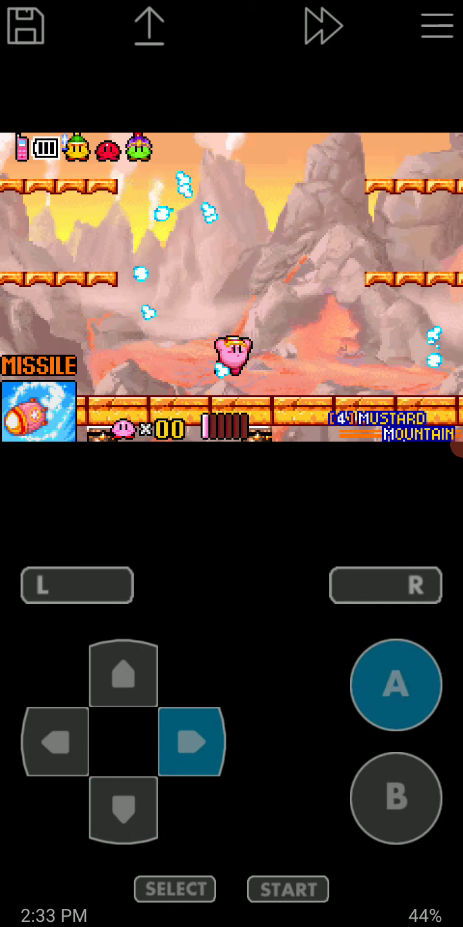
left_click(56, 741)
- Blast the blocks with a missile and enter the star door onto the warp star
left_click(192, 740)
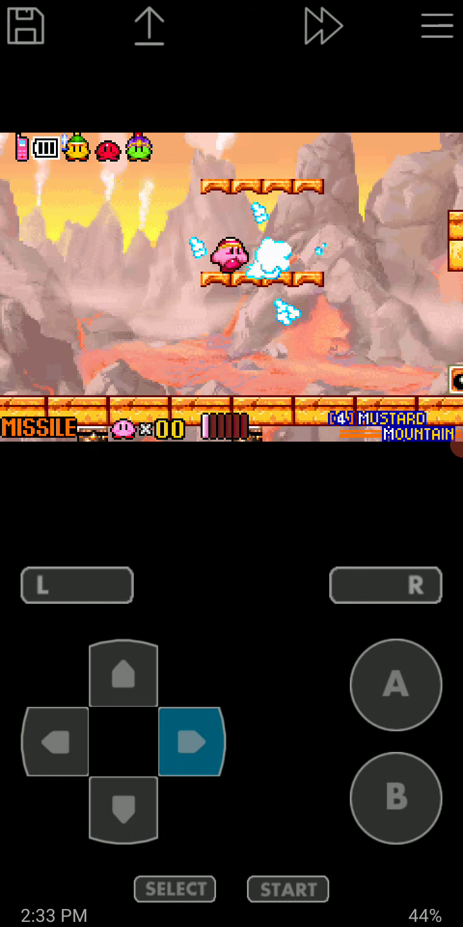
left_click(396, 796)
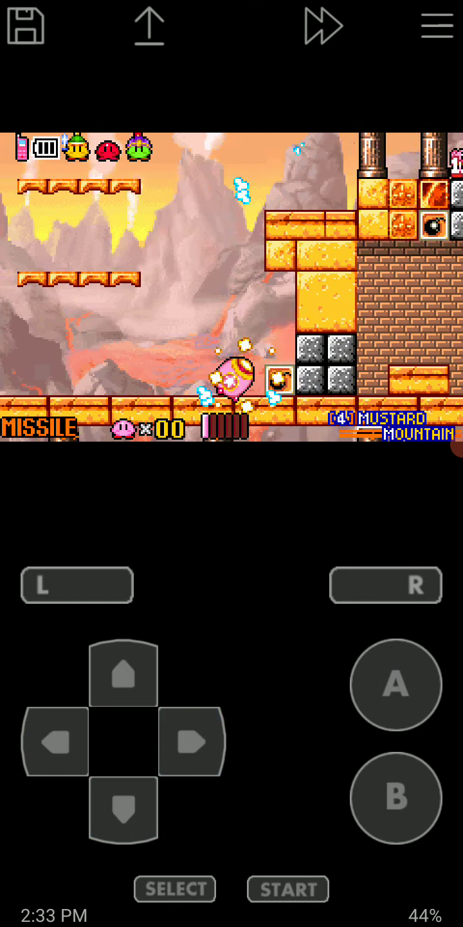
left_click(192, 741)
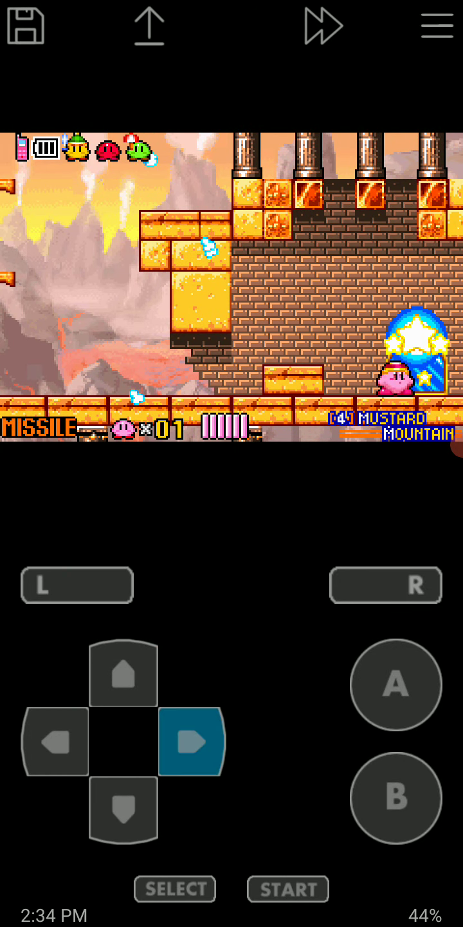
left_click(124, 673)
left_click(397, 685)
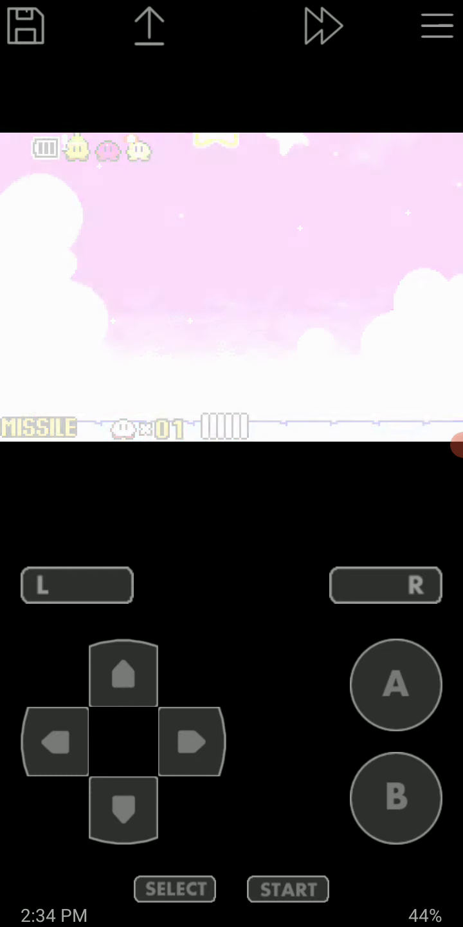
- Steer the warp star left and right to catch the falling items and a 1-Up
left_click(55, 740)
left_click(191, 741)
left_click(55, 741)
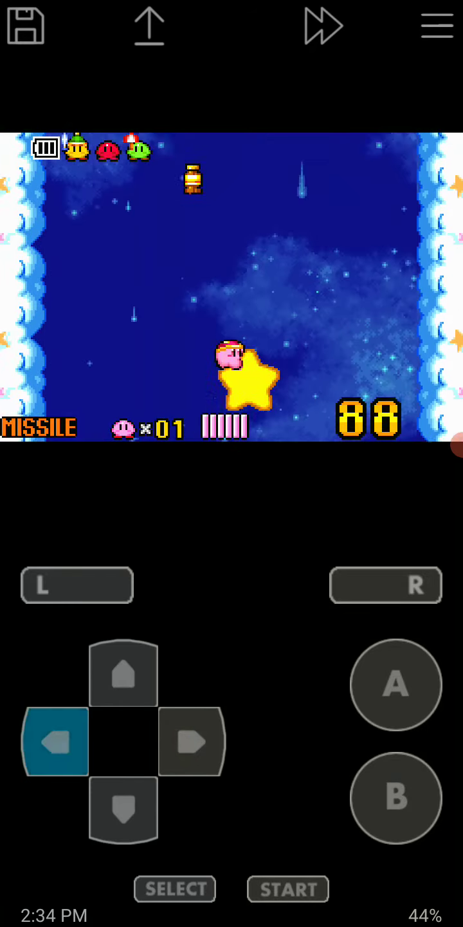
left_click(55, 741)
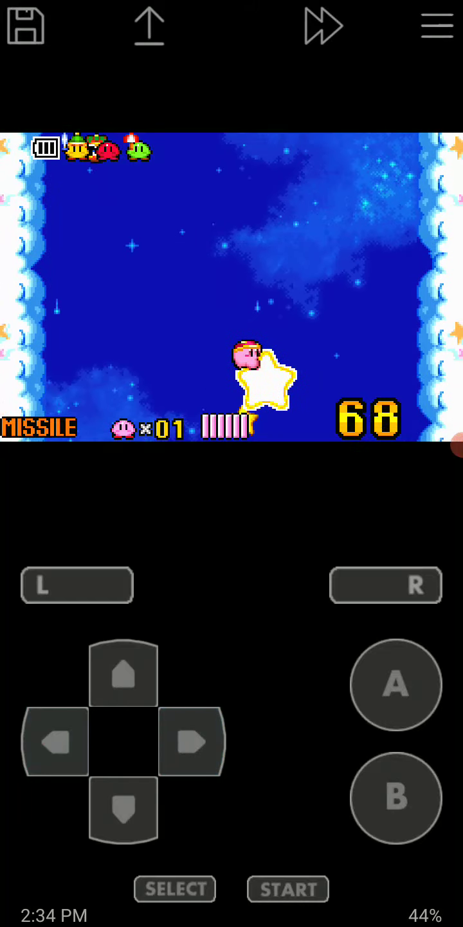
left_click(55, 741)
left_click(191, 741)
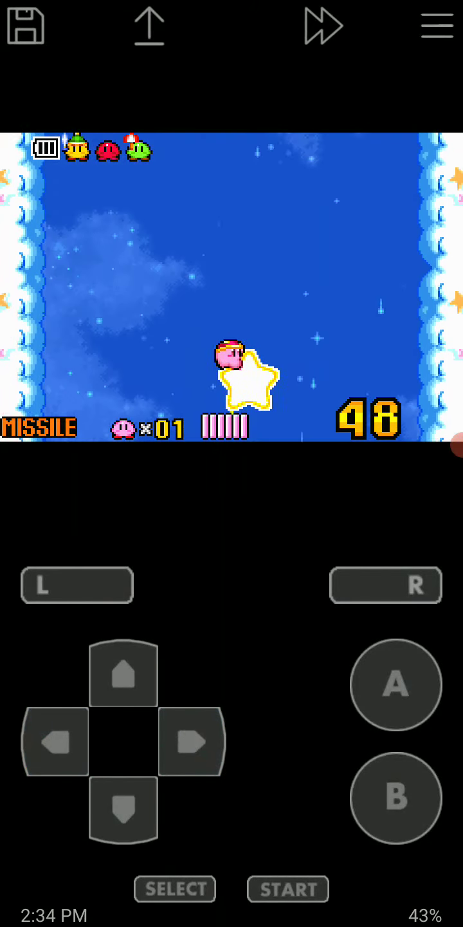
left_click(56, 740)
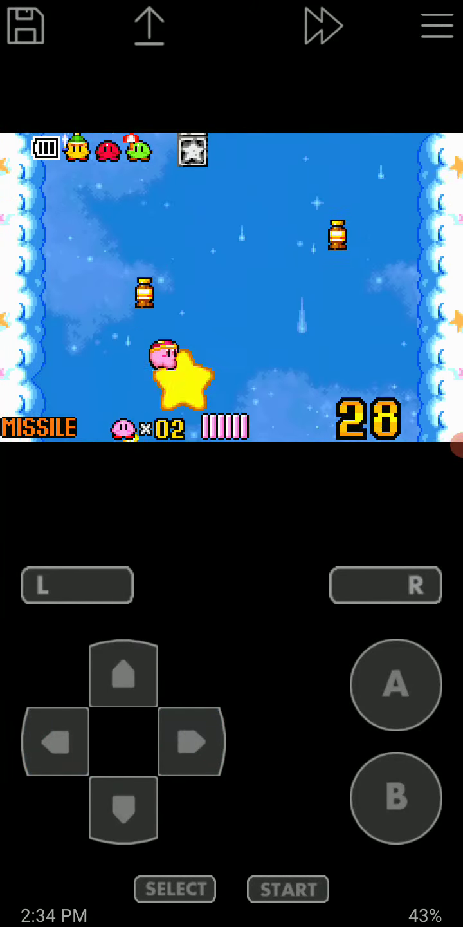
left_click(191, 740)
left_click(56, 740)
left_click(191, 741)
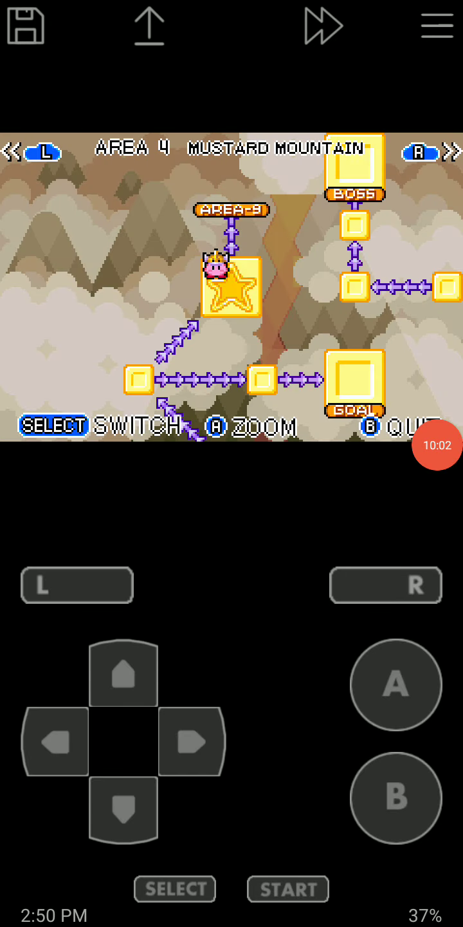
- Back away from Box Boxer, then advance right and slash it
left_click(396, 798)
left_click(55, 740)
left_click(396, 797)
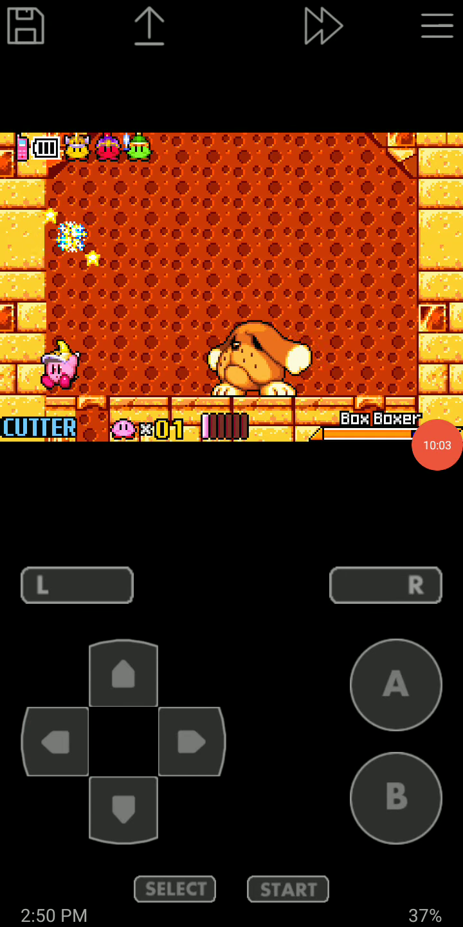
left_click(397, 684)
left_click(192, 741)
left_click(396, 798)
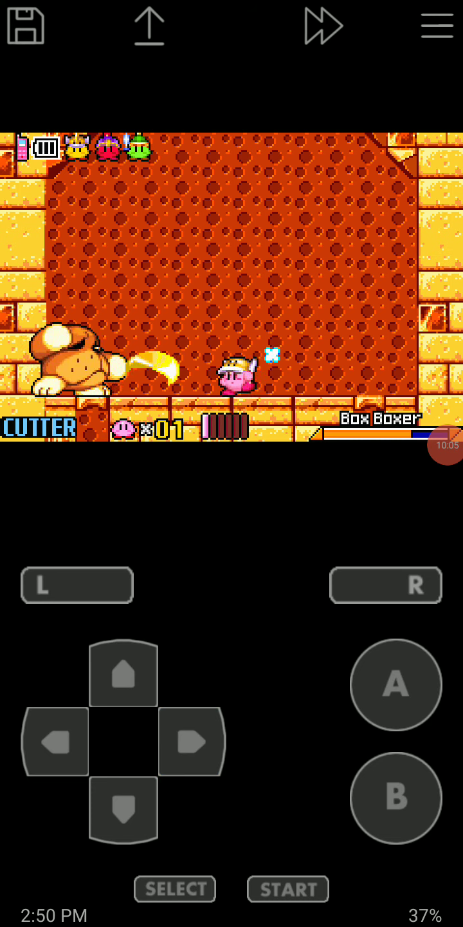
left_click(192, 740)
left_click(396, 684)
- Jump over Box Boxer and up-left to escape its attacks
left_click(56, 741)
left_click(396, 798)
left_click(396, 685)
left_click(192, 740)
left_click(56, 741)
left_click(396, 798)
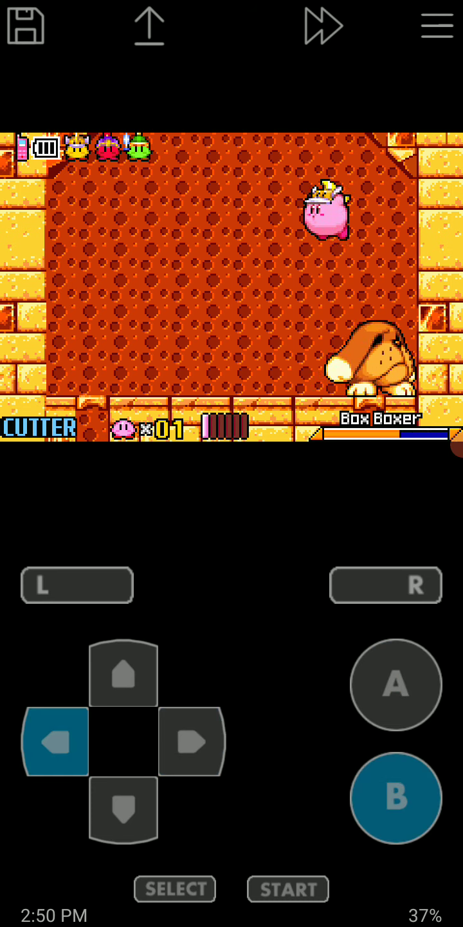
left_click(192, 740)
left_click(396, 797)
left_click(56, 740)
left_click(396, 684)
left_click(193, 741)
left_click(396, 684)
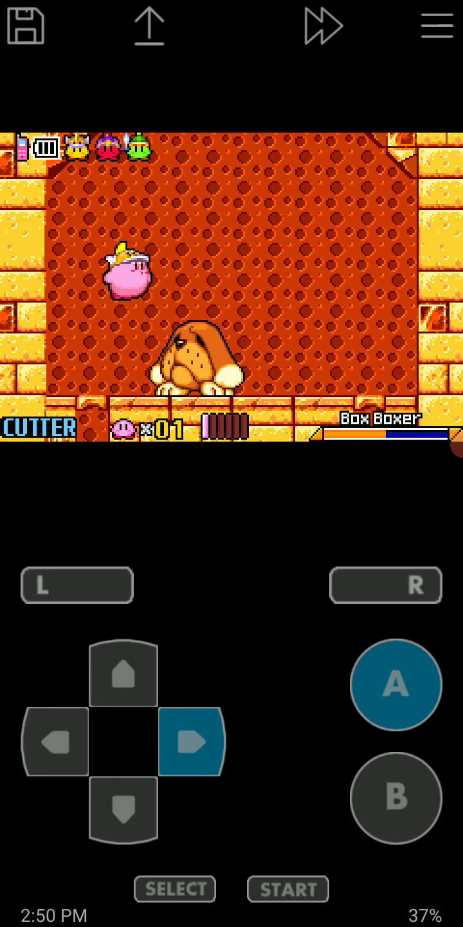
- Cut Box Boxer while dropping down, then switch the game to double speed
left_click(395, 797)
left_click(55, 741)
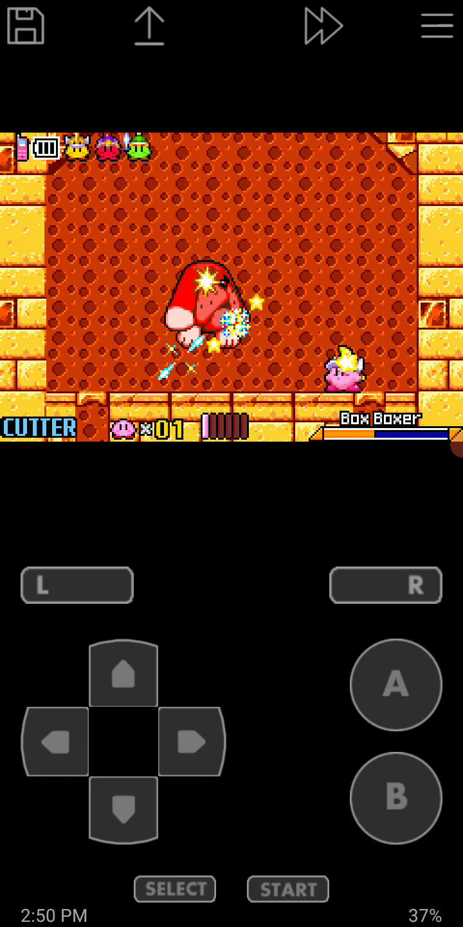
left_click(397, 796)
left_click(191, 741)
left_click(55, 741)
left_click(396, 684)
left_click(322, 26)
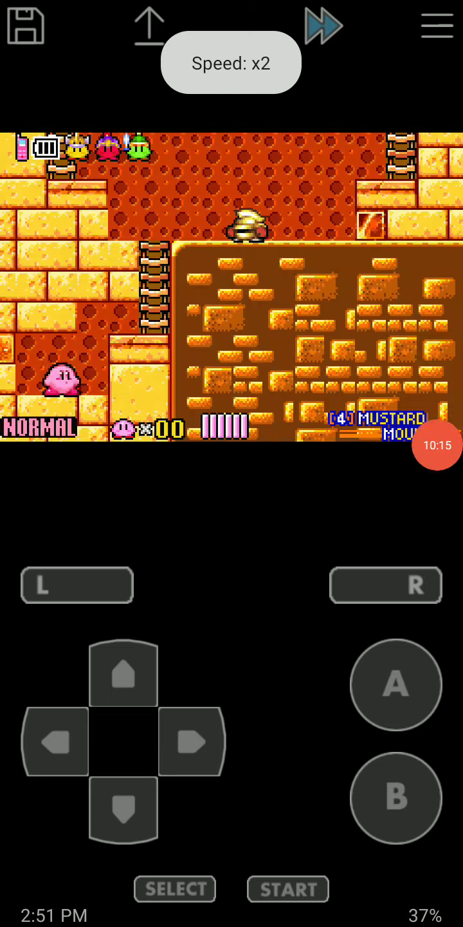
left_click(442, 445)
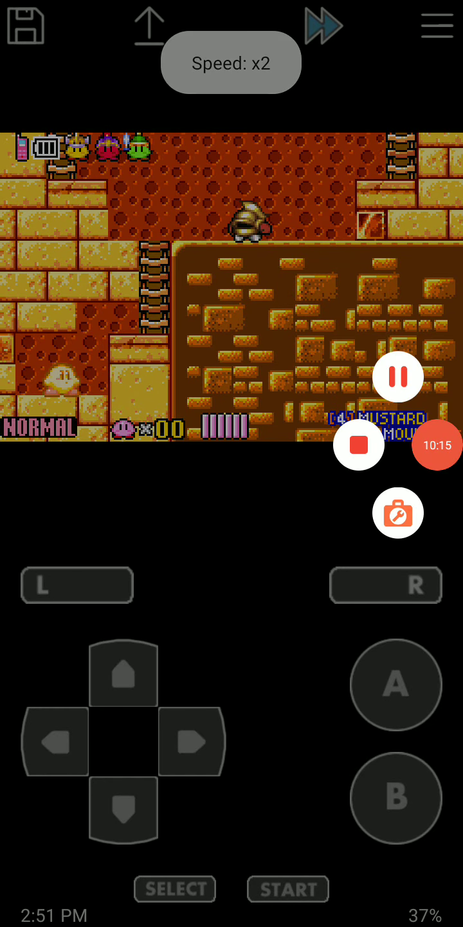
- Float up-left into Box Boxer's room and throw cutter blades at it
left_click(397, 684)
left_click(55, 740)
left_click(396, 685)
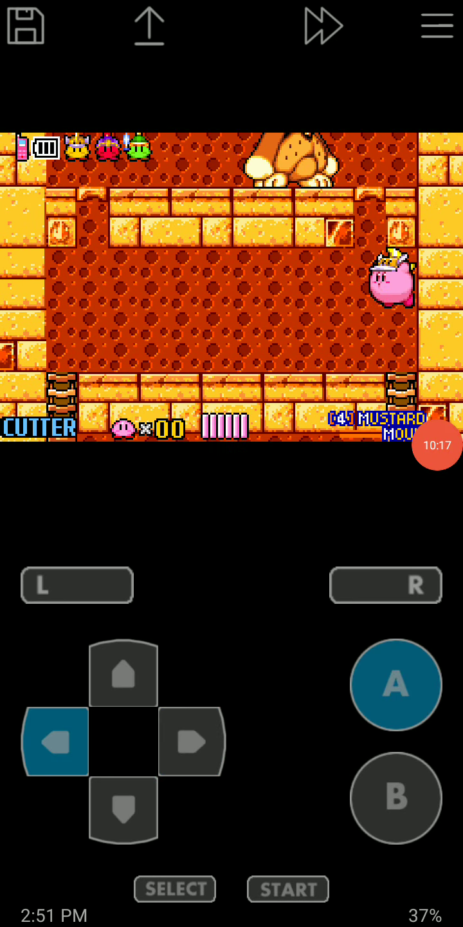
left_click(396, 684)
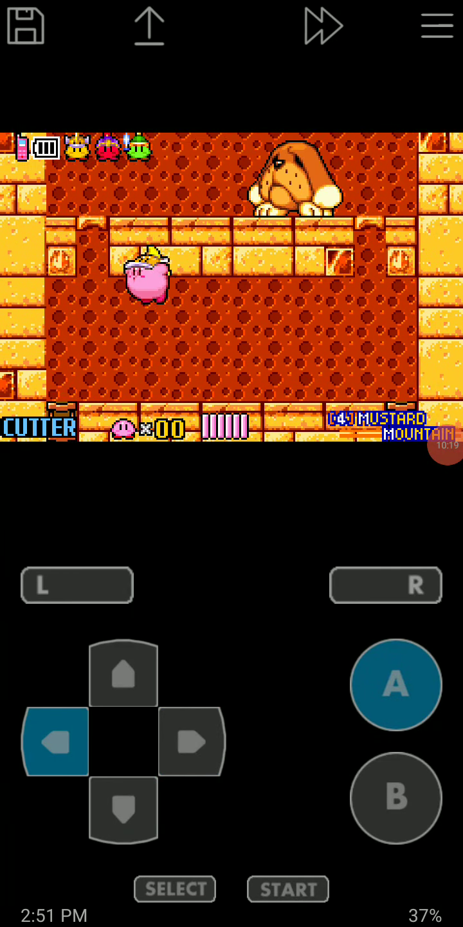
left_click(123, 673)
left_click(396, 684)
left_click(396, 797)
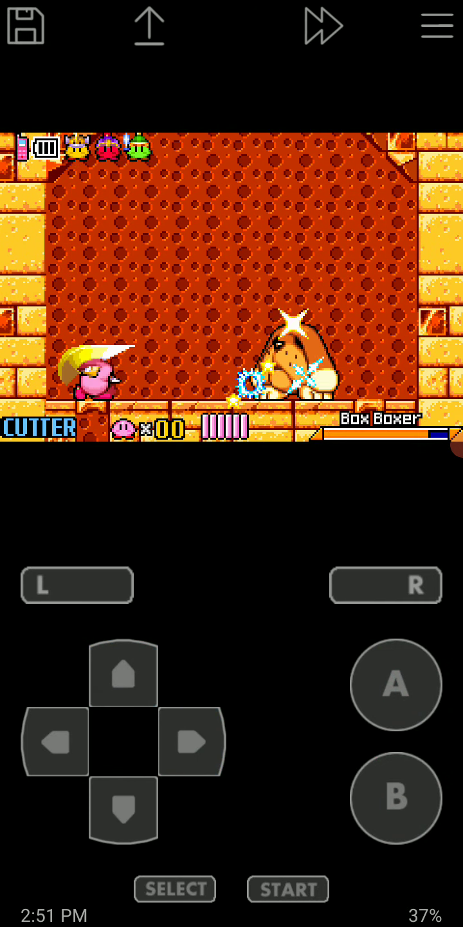
left_click(396, 798)
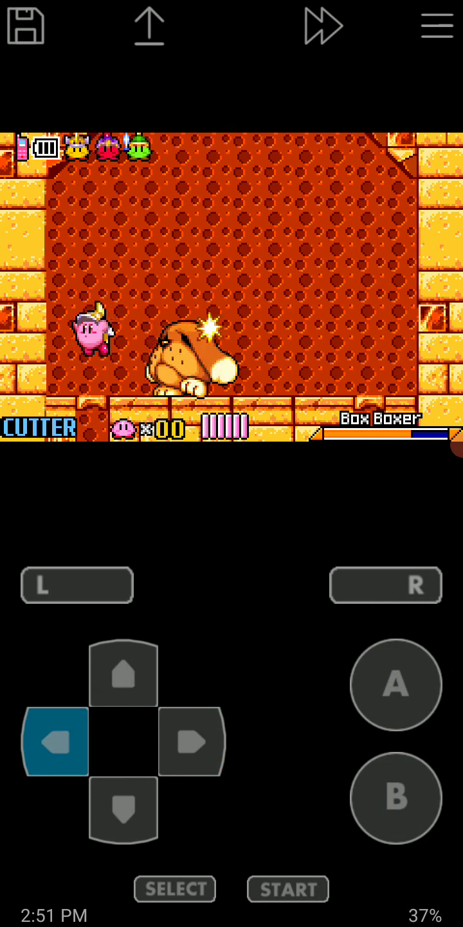
left_click(396, 684)
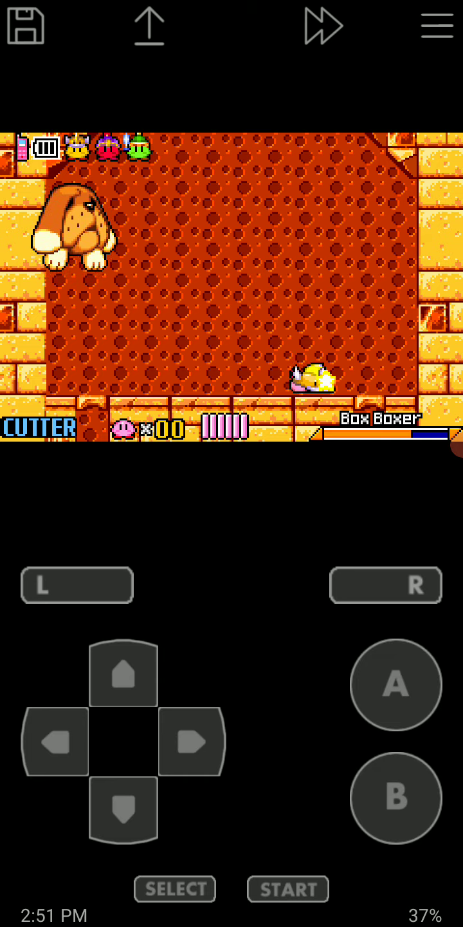
- Keep throwing cutters and jumping around Box Boxer until it flees
left_click(396, 797)
left_click(55, 741)
left_click(397, 797)
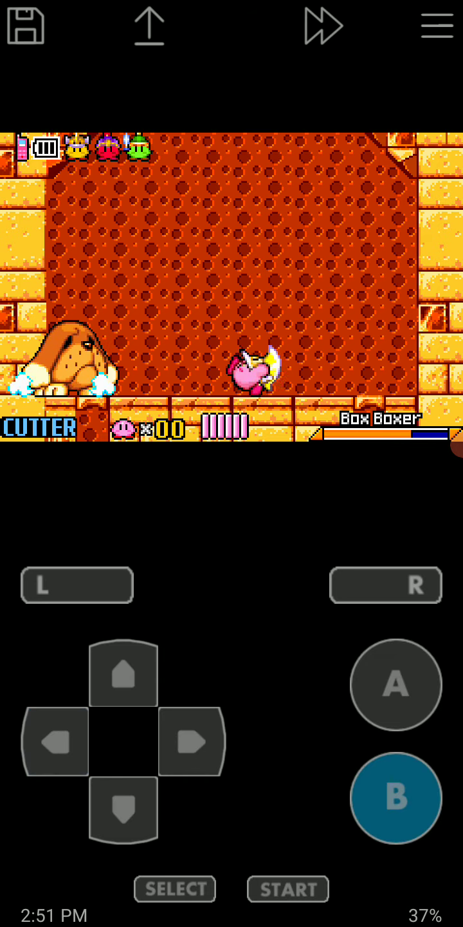
left_click(396, 797)
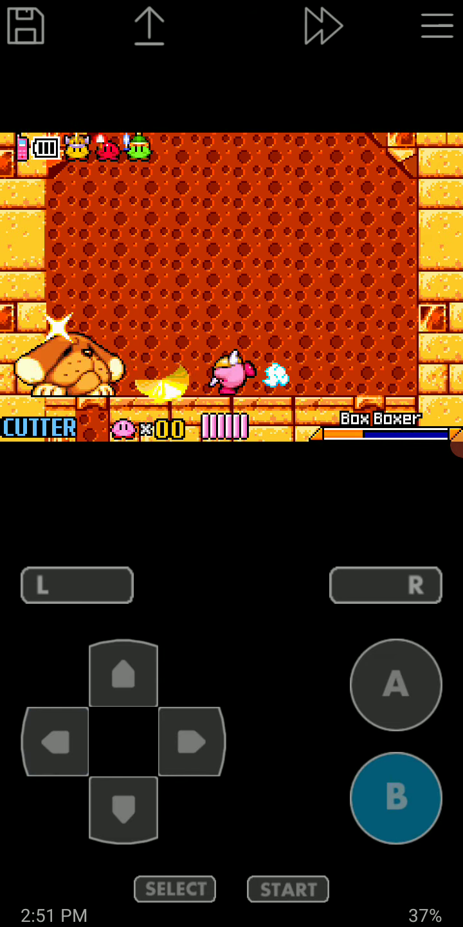
left_click(191, 741)
left_click(395, 684)
left_click(55, 741)
left_click(397, 685)
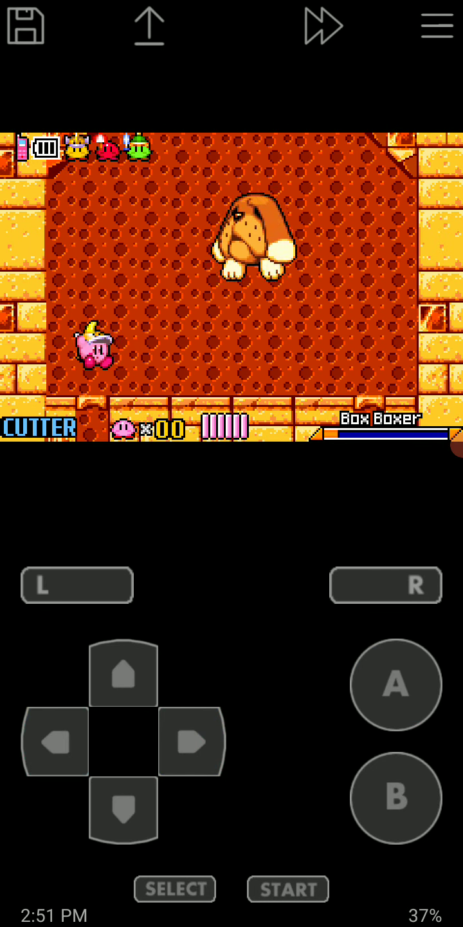
left_click(397, 797)
left_click(192, 740)
- Climb the floating blocks to the warp star, toggling double speed on and off
left_click(397, 684)
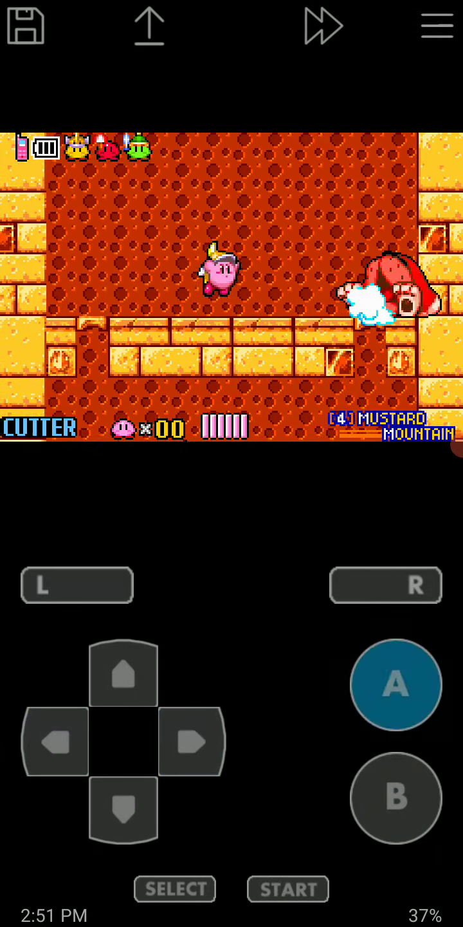
left_click(56, 740)
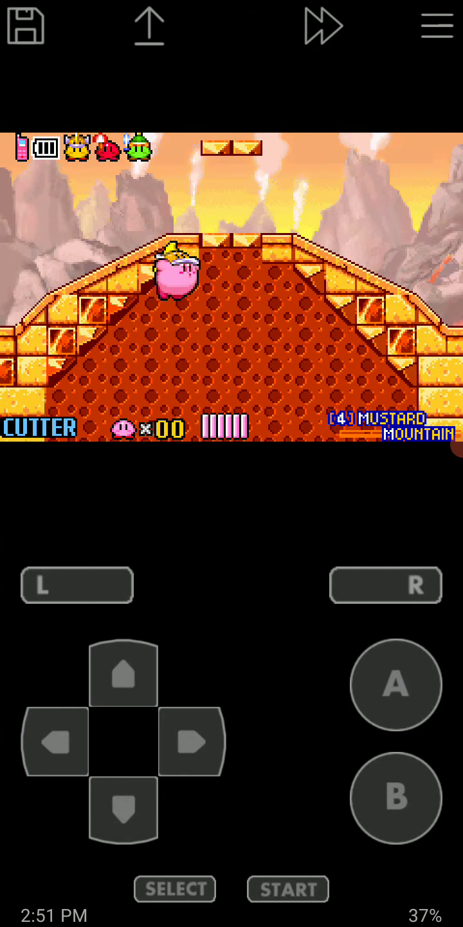
left_click(396, 684)
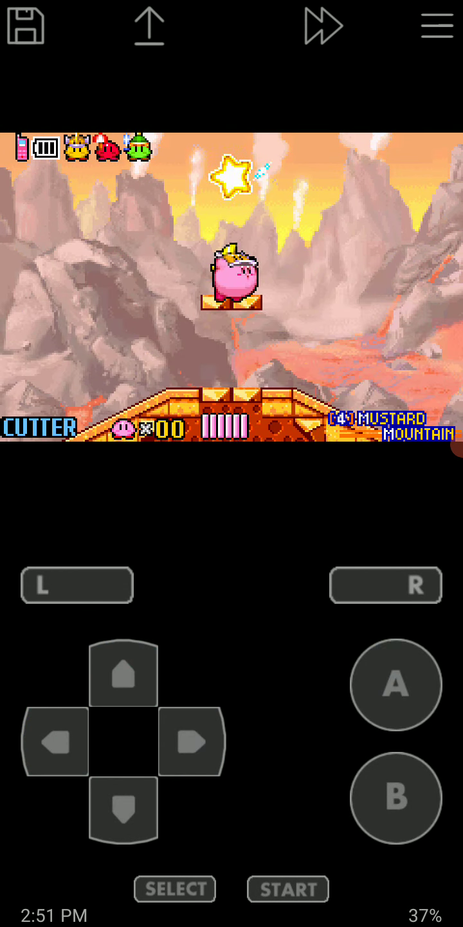
left_click(397, 684)
left_click(323, 26)
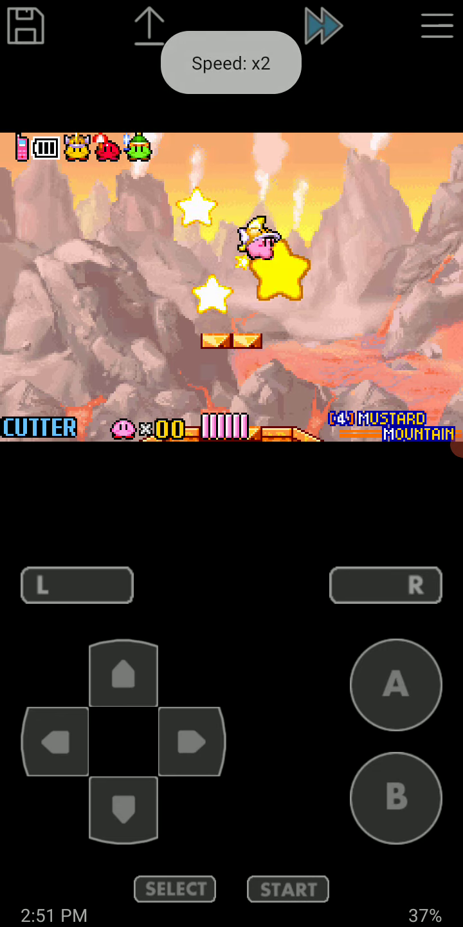
left_click(323, 26)
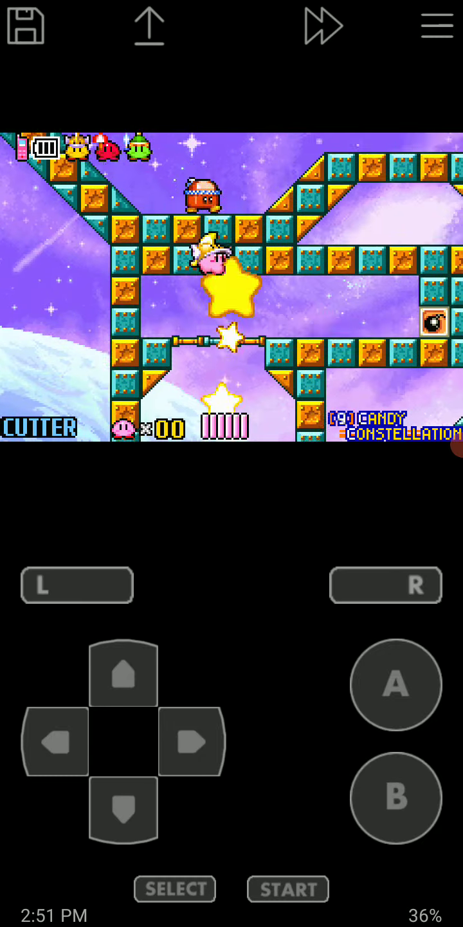
- Fight Rocky and the nearby enemies while moving left along the block slope
left_click(192, 741)
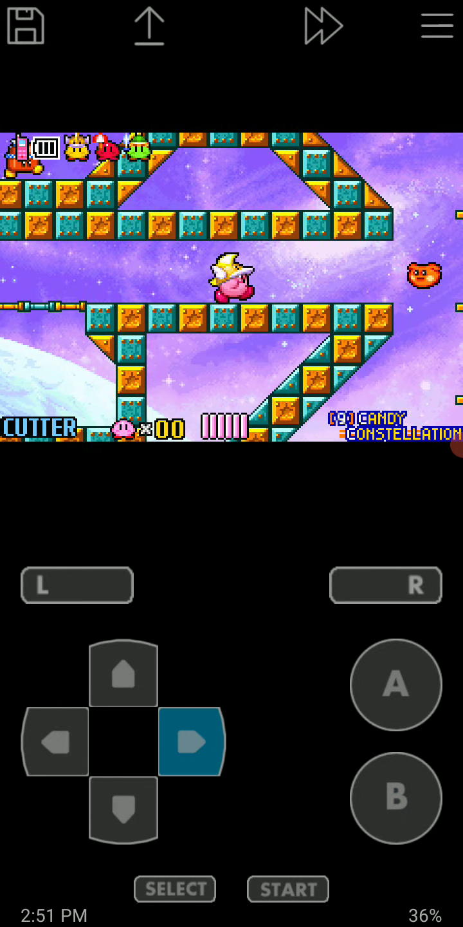
left_click(55, 740)
left_click(396, 684)
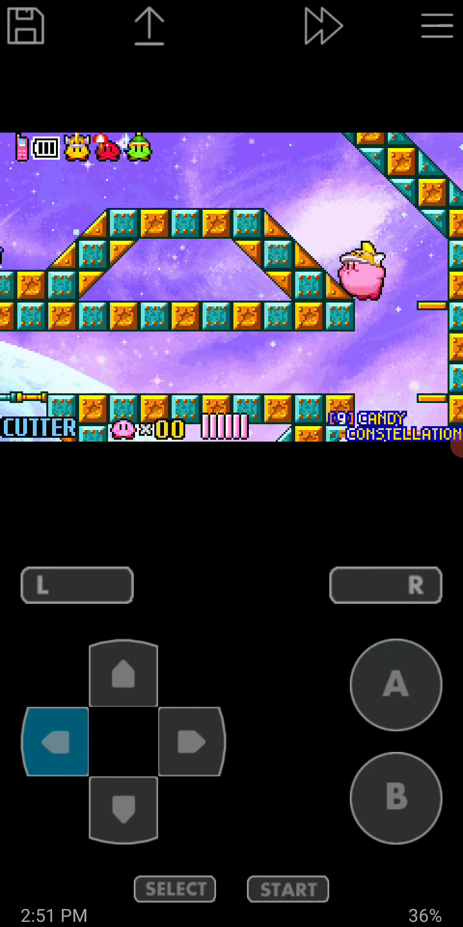
left_click(395, 797)
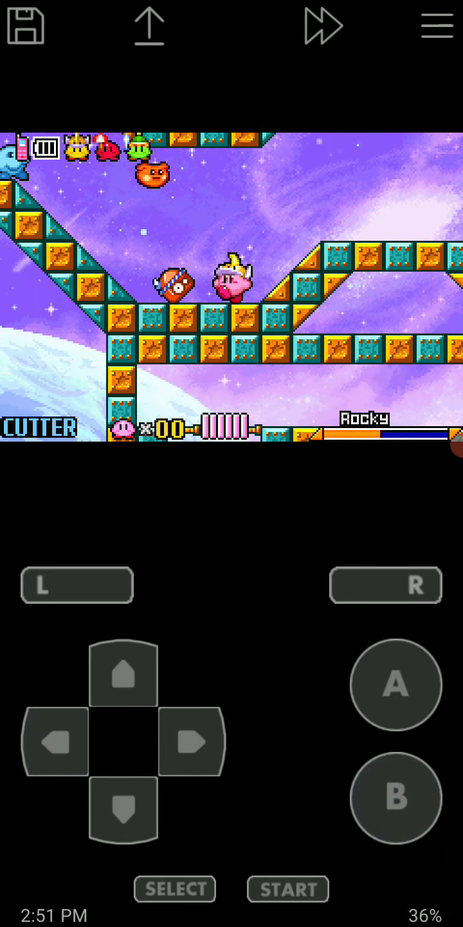
left_click(397, 684)
left_click(396, 797)
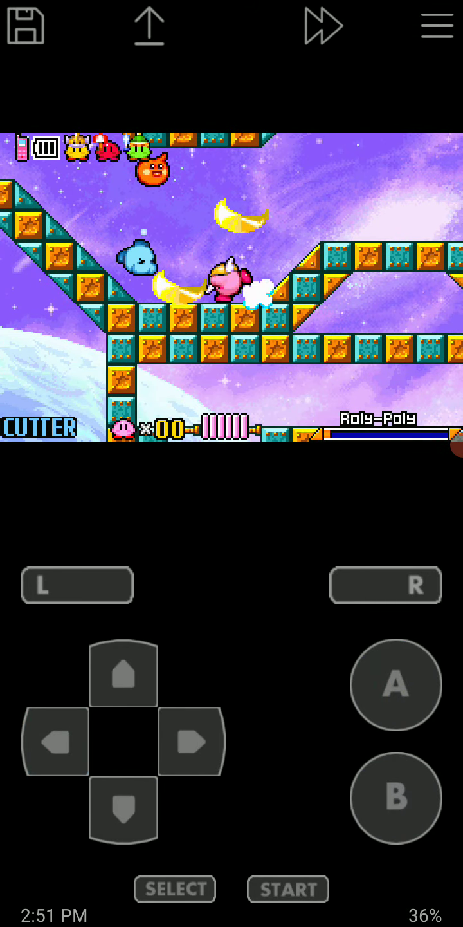
left_click(396, 684)
left_click(396, 797)
left_click(55, 741)
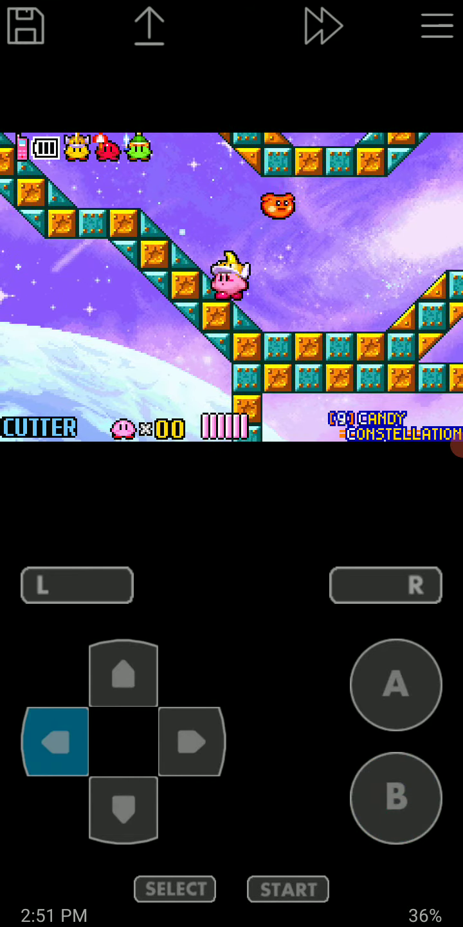
- Inhale a nearby enemy and swallow it to regain the Cutter ability
left_click(456, 444)
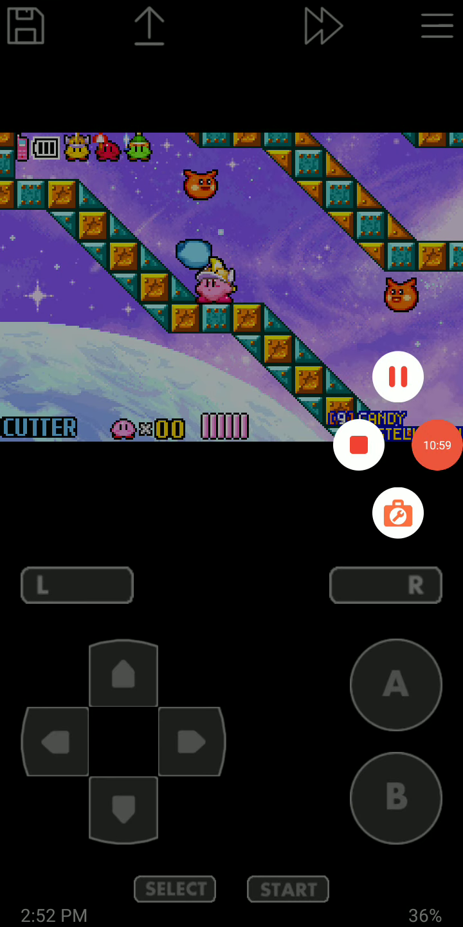
left_click(56, 741)
left_click(192, 741)
left_click(396, 797)
left_click(123, 810)
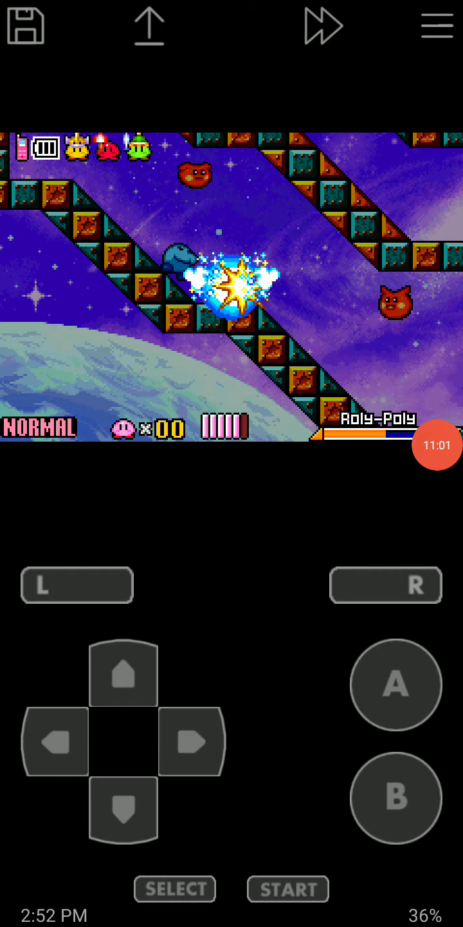
left_click(55, 741)
left_click(397, 797)
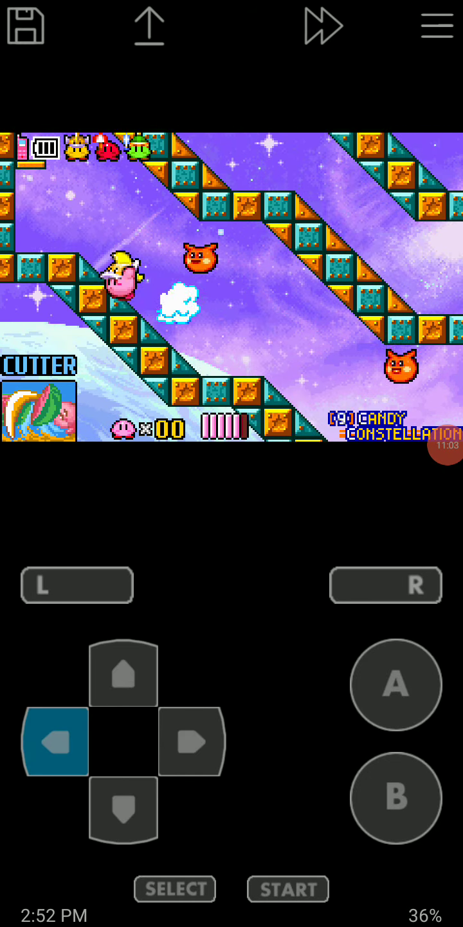
- Float Kirby upward, then jump up to the right
left_click(397, 684)
left_click(396, 684)
left_click(191, 741)
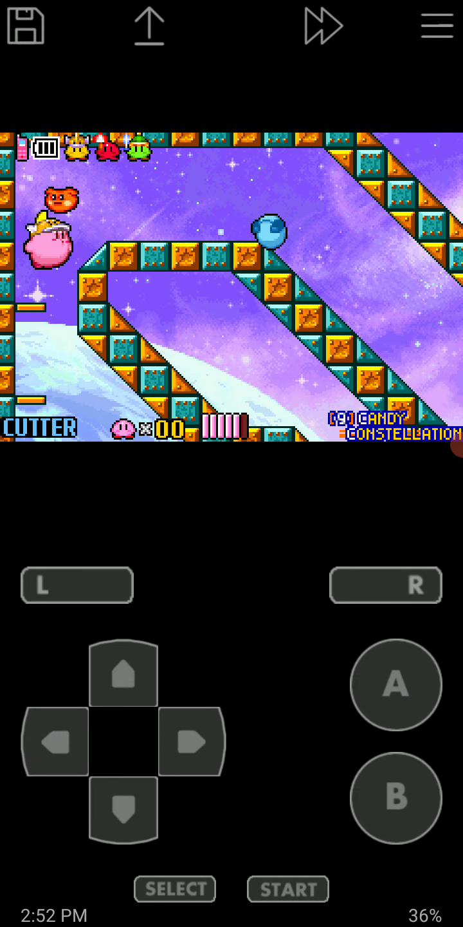
left_click(397, 684)
left_click(191, 740)
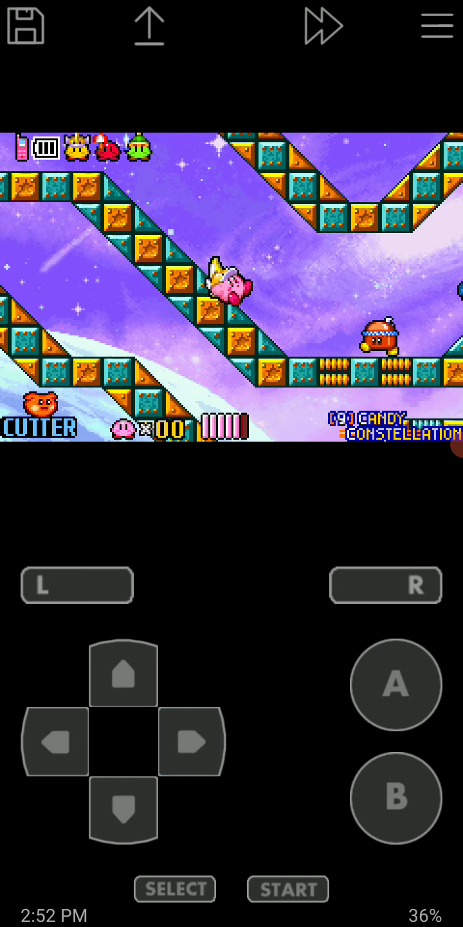
- Slash right up the slope and enter the mirror door into the Sword Knight's room
left_click(191, 741)
left_click(395, 798)
left_click(191, 741)
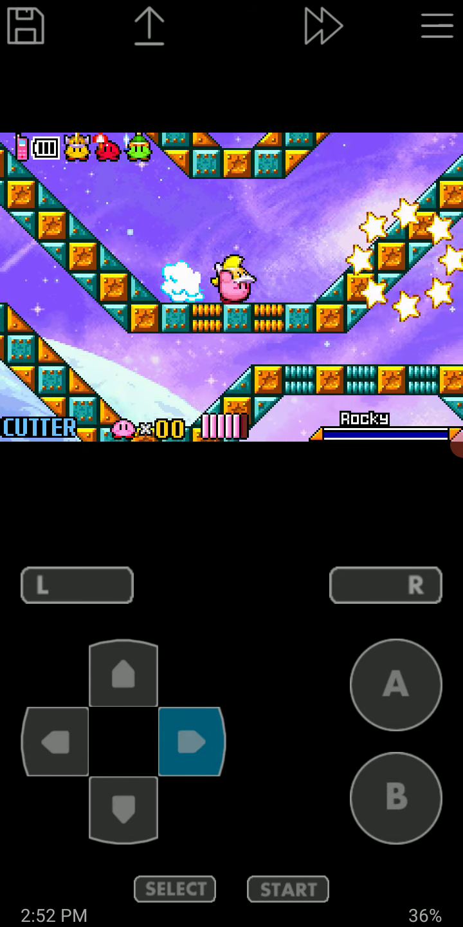
left_click(123, 673)
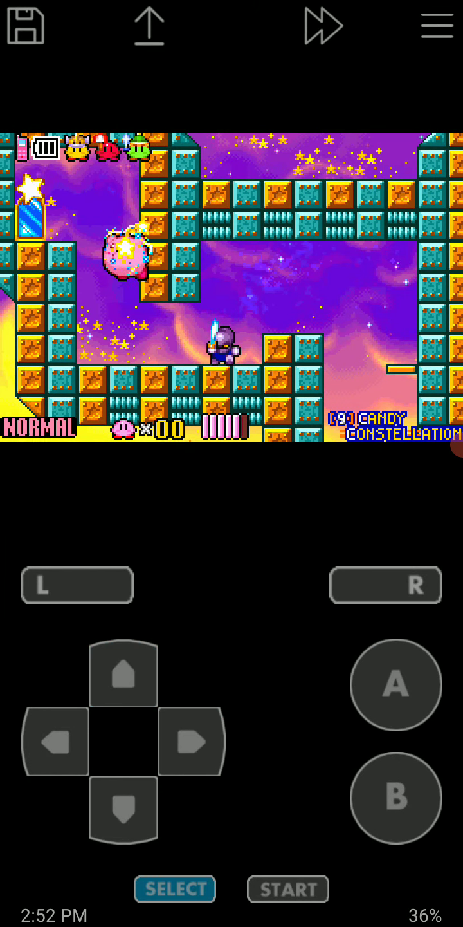
left_click(396, 797)
- Inhale the ability star to take Sword, then jump right through the room
left_click(192, 741)
left_click(396, 797)
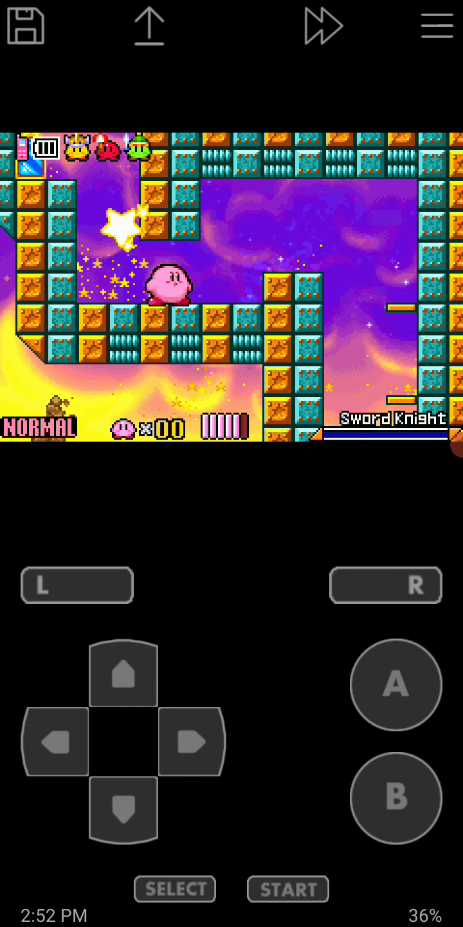
left_click(396, 797)
left_click(191, 741)
left_click(397, 685)
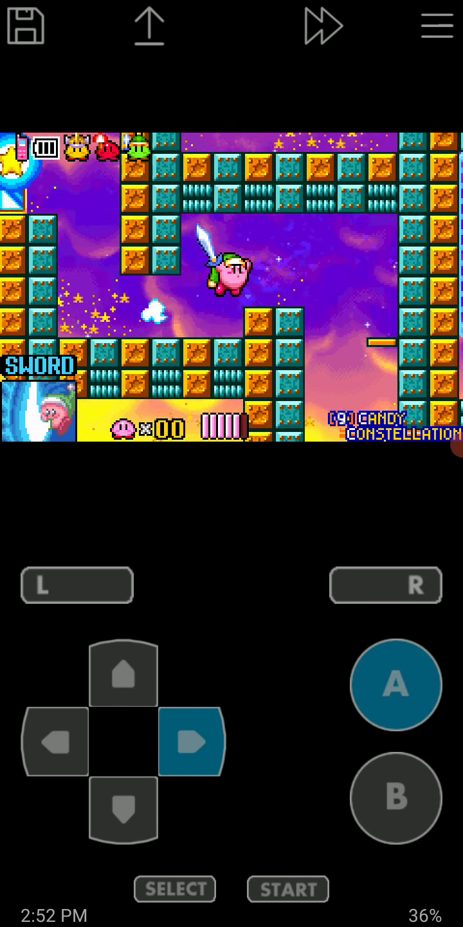
left_click(54, 741)
left_click(191, 740)
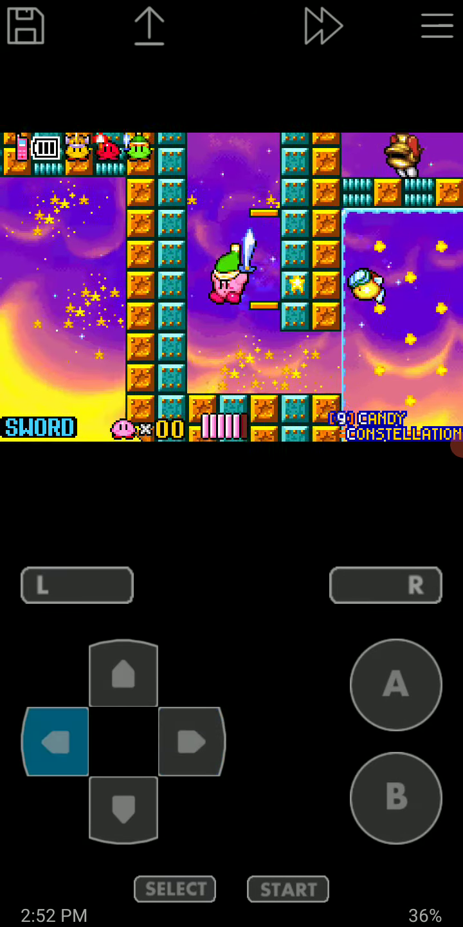
- Advance right slashing, then jump upward swinging the sword
left_click(192, 741)
left_click(396, 798)
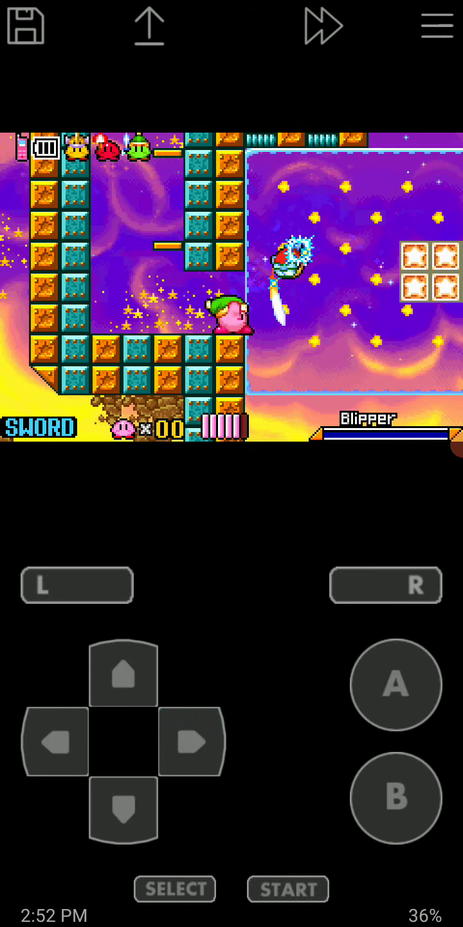
left_click(396, 684)
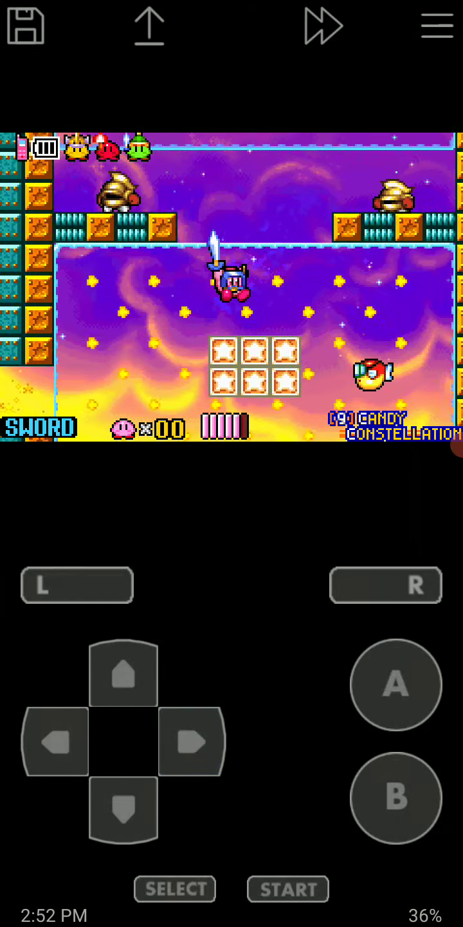
left_click(396, 684)
left_click(396, 797)
- Move back and forth attacking the nearby enemies
left_click(396, 685)
left_click(191, 740)
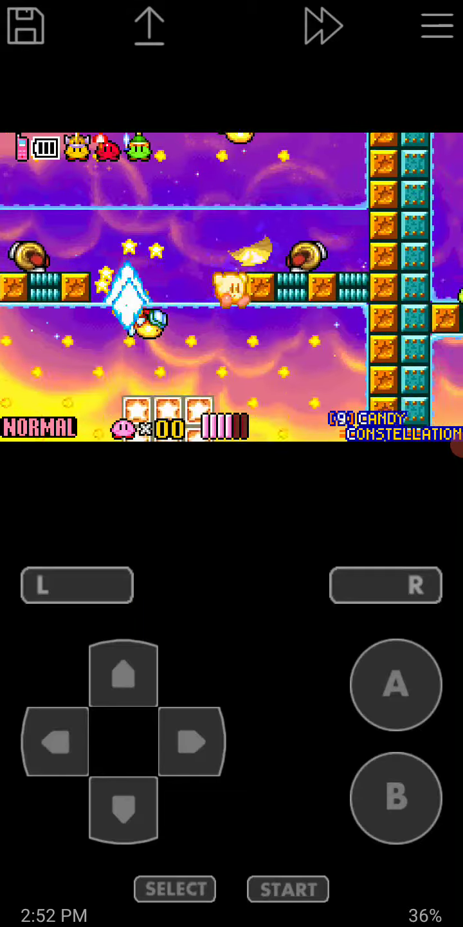
left_click(54, 741)
left_click(396, 798)
left_click(55, 740)
- Fight the Blipper, drop down and attack while moving left
left_click(395, 684)
left_click(55, 740)
left_click(396, 685)
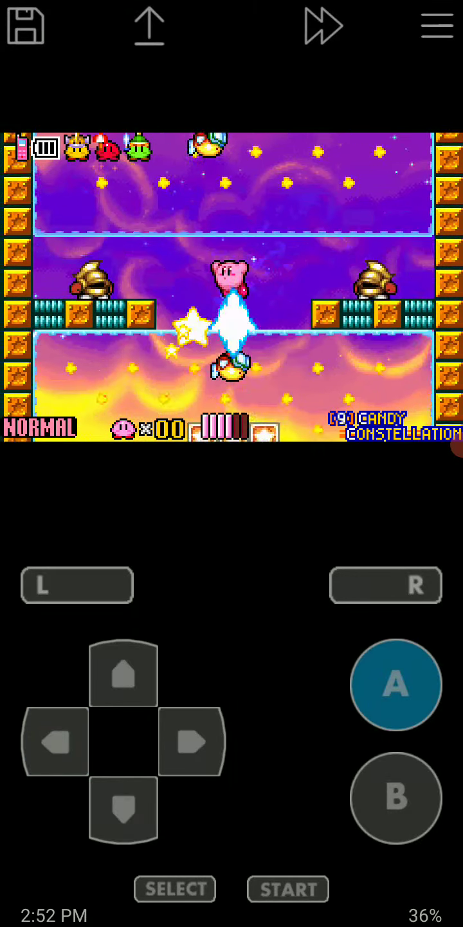
left_click(396, 797)
left_click(123, 809)
- Jump to the right, then regain the Sword ability and attack
left_click(396, 684)
left_click(192, 740)
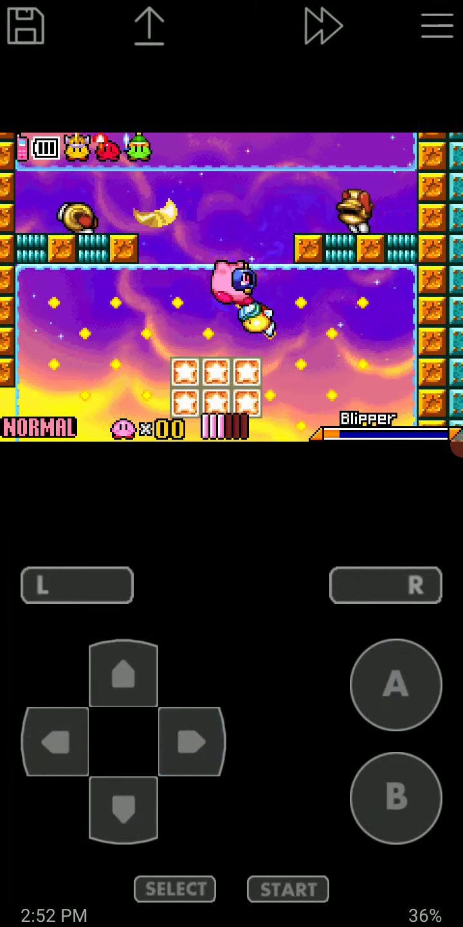
left_click(397, 685)
left_click(123, 673)
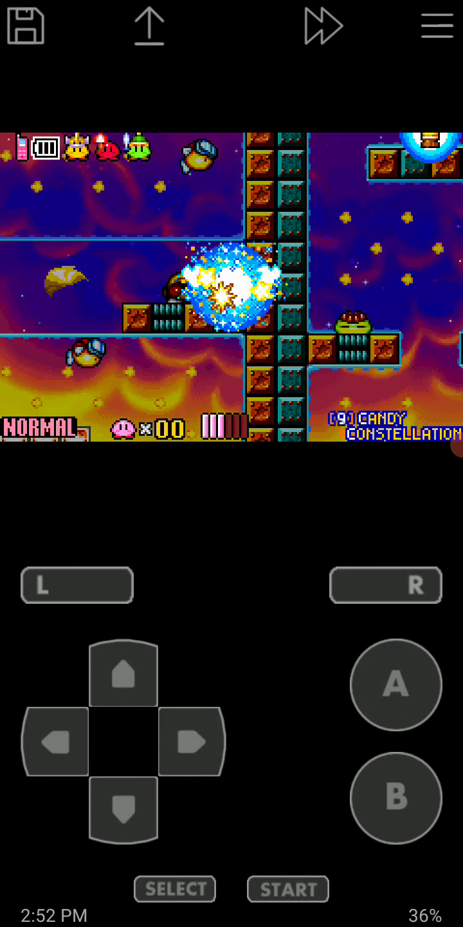
left_click(55, 741)
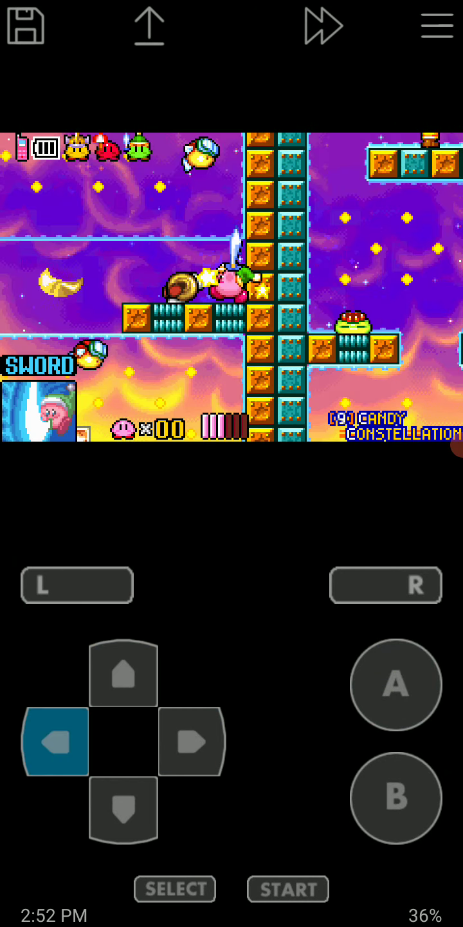
left_click(396, 797)
- Jump up the wall and slash the Blipper and a nearby enemy
left_click(397, 684)
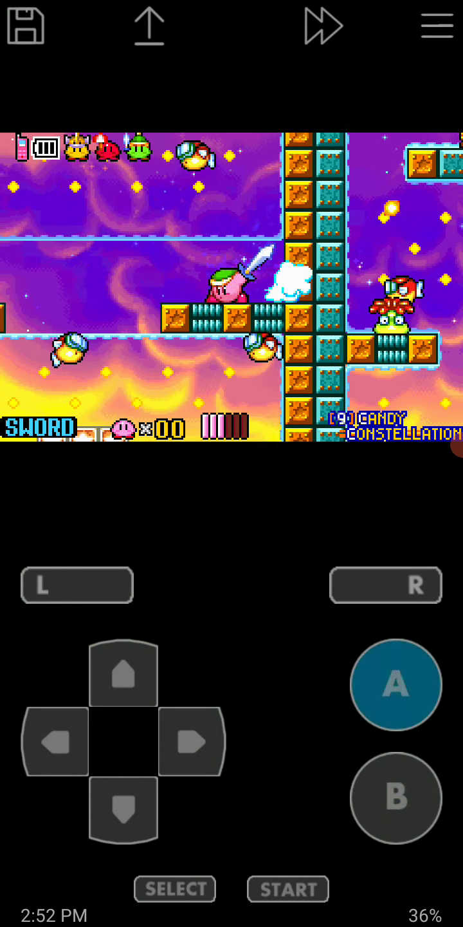
left_click(191, 741)
left_click(396, 685)
left_click(192, 741)
left_click(395, 798)
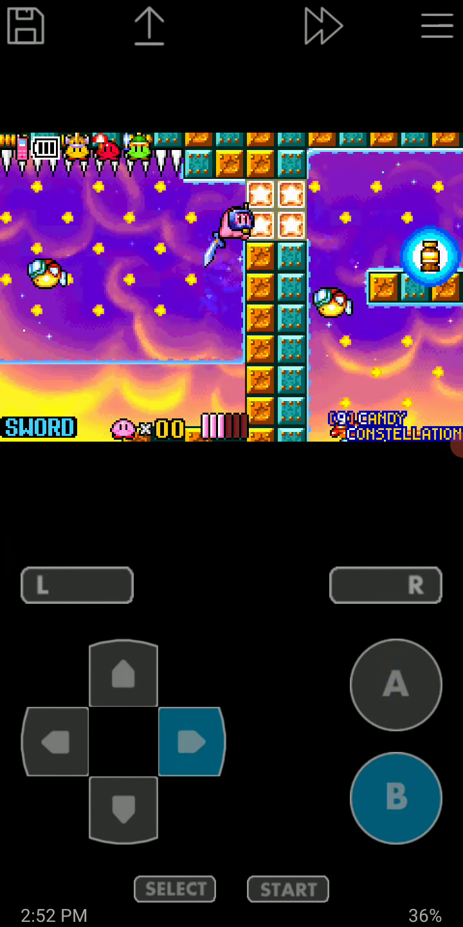
left_click(191, 740)
left_click(396, 797)
left_click(397, 798)
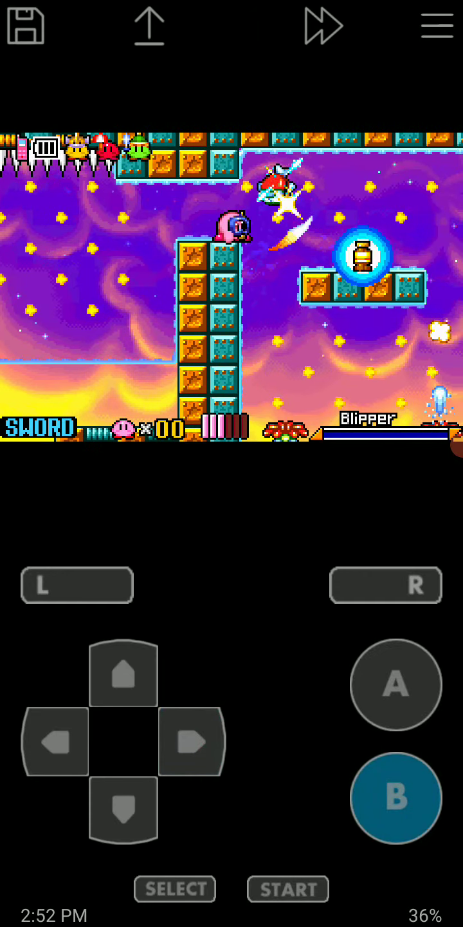
- Move onto the platform and slash downward while descending toward an enemy
left_click(396, 797)
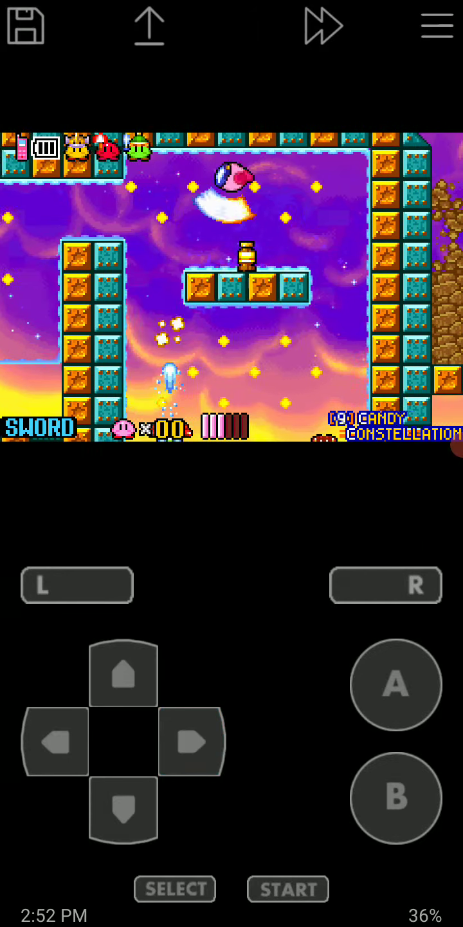
left_click(122, 810)
left_click(122, 810)
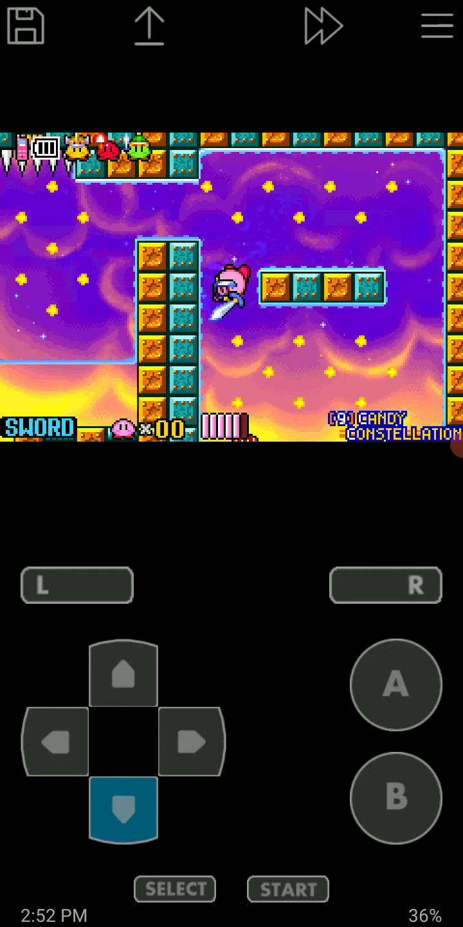
left_click(396, 797)
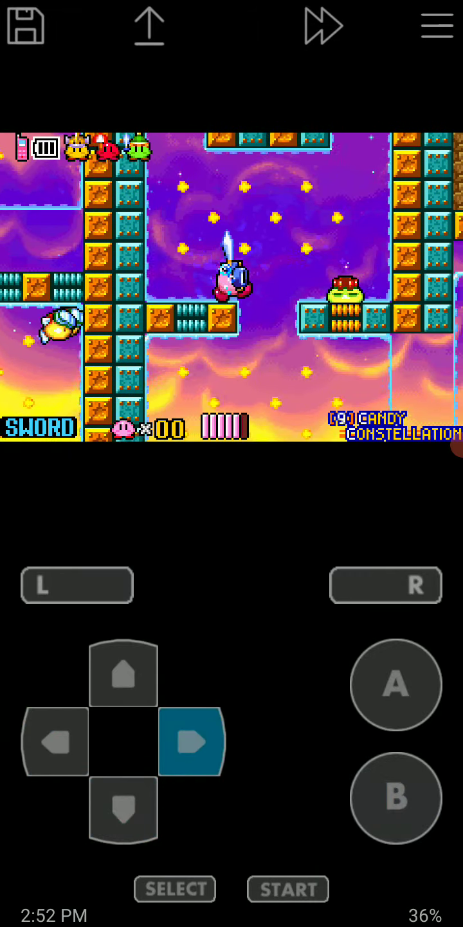
left_click(396, 798)
- Slash the Glunk, then fly Kirby to the right
left_click(123, 810)
left_click(397, 797)
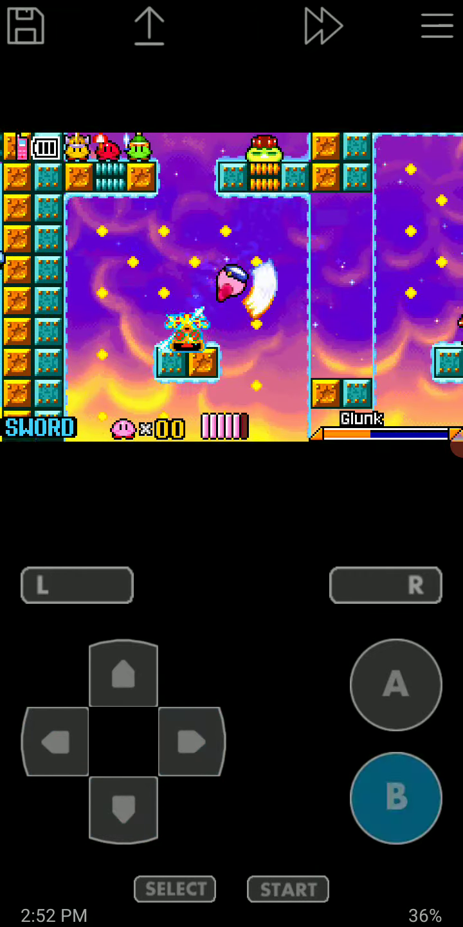
left_click(123, 672)
left_click(396, 684)
left_click(192, 740)
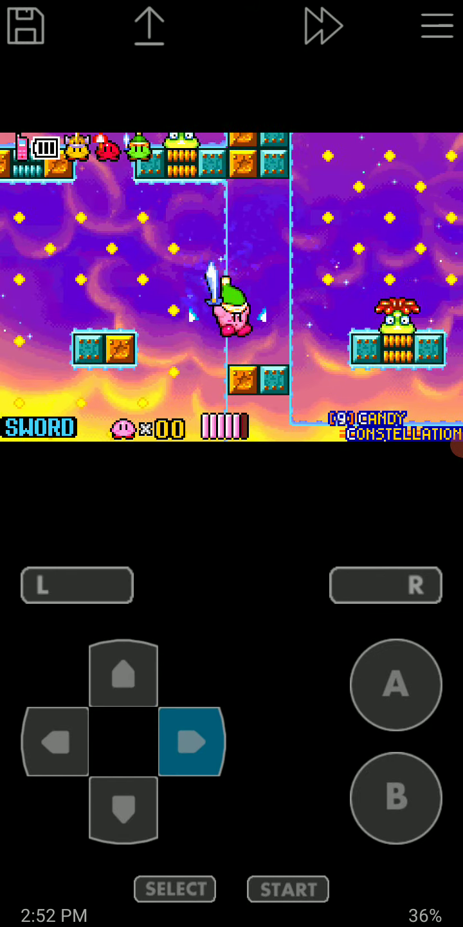
- Fly right, finish off the enemy with slashes and continue through the sky rooms
left_click(191, 740)
left_click(397, 684)
left_click(396, 797)
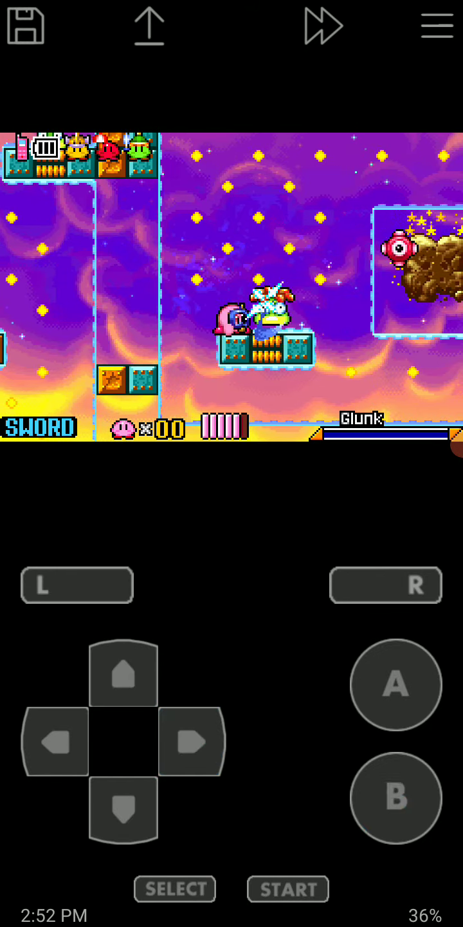
left_click(396, 797)
left_click(396, 684)
left_click(192, 741)
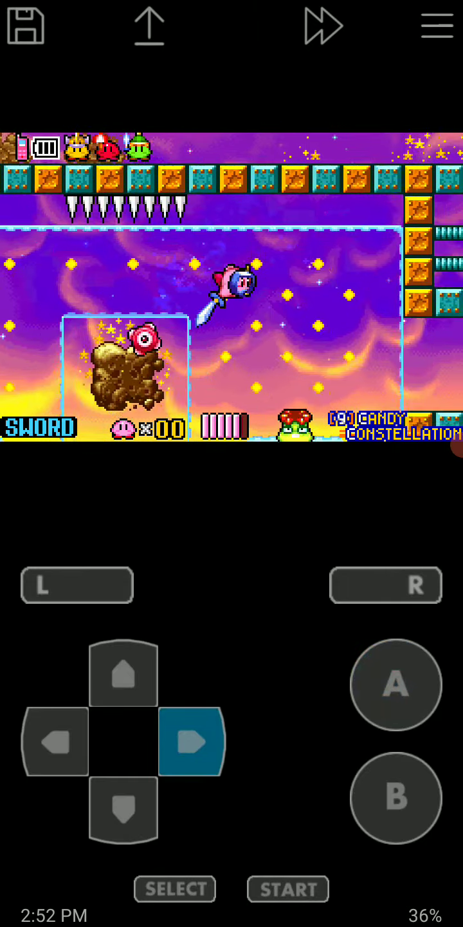
left_click(396, 684)
left_click(192, 740)
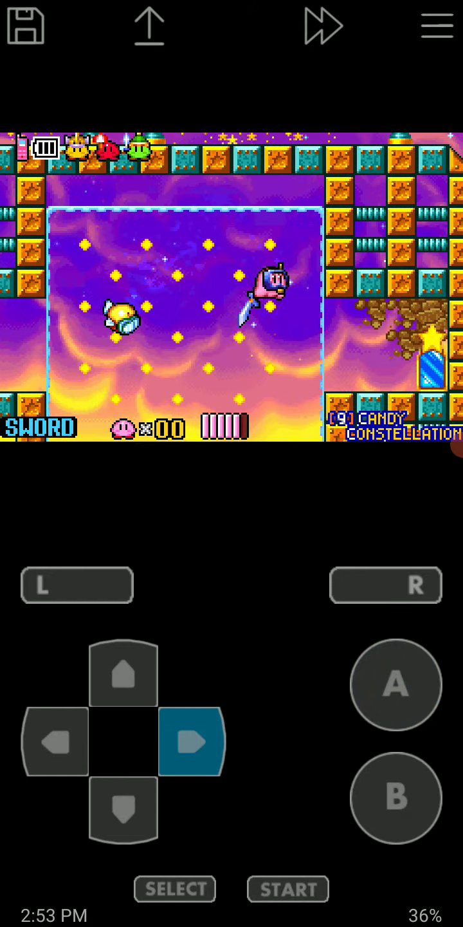
- Enter the star door, slash the star block and attack Hot Head
left_click(123, 674)
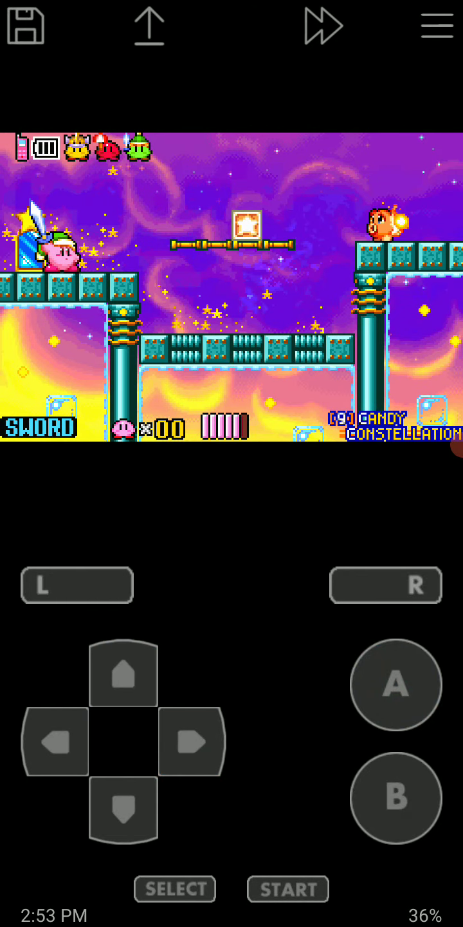
left_click(396, 797)
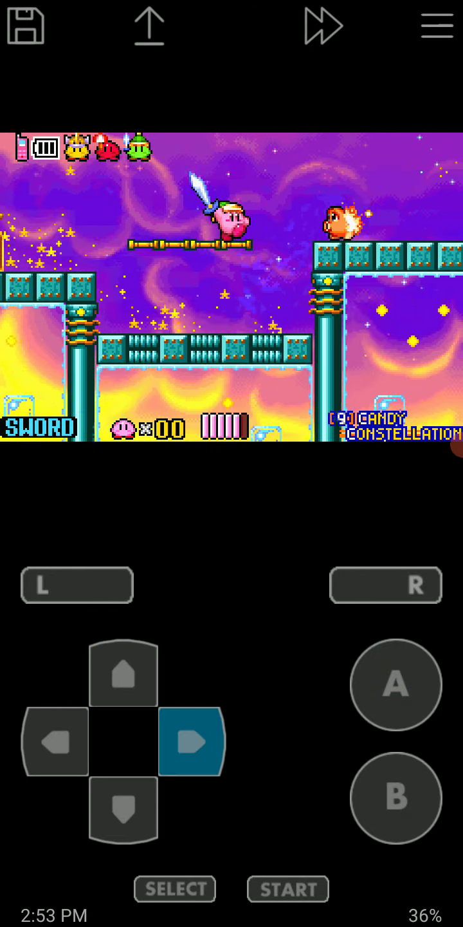
left_click(396, 797)
left_click(397, 797)
left_click(55, 740)
left_click(396, 797)
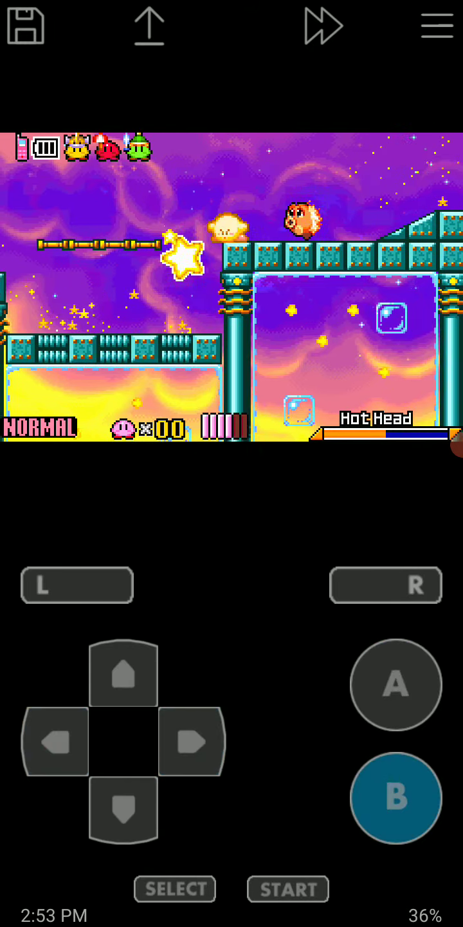
- Regain Sword, defeat Hot Head and move right
left_click(191, 741)
left_click(397, 797)
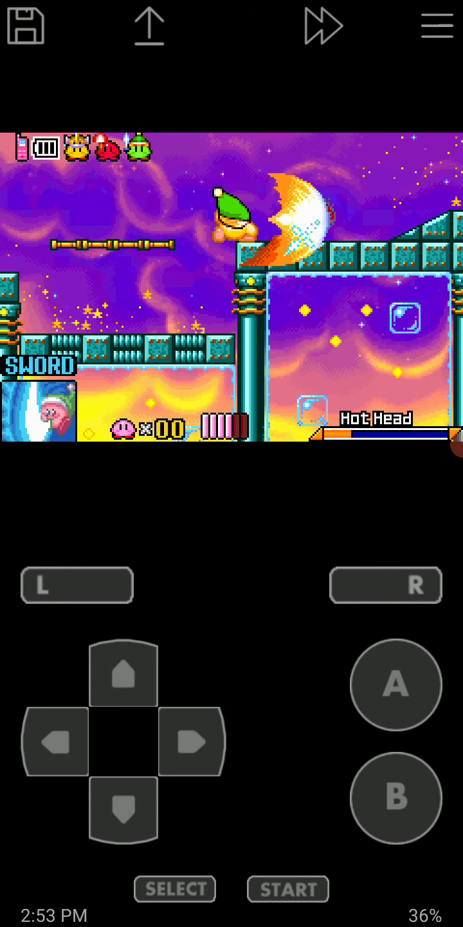
left_click(157, 707)
left_click(191, 741)
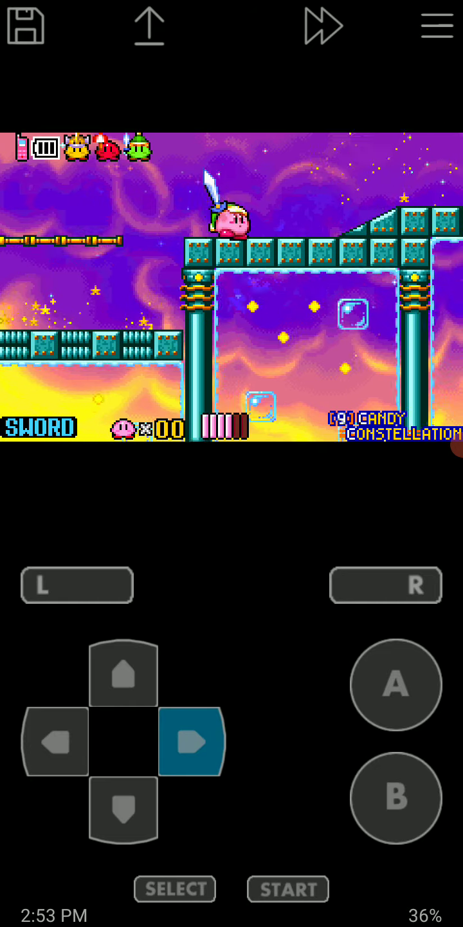
- Slash Boxin and Snooter while advancing down the slope
left_click(396, 798)
left_click(397, 797)
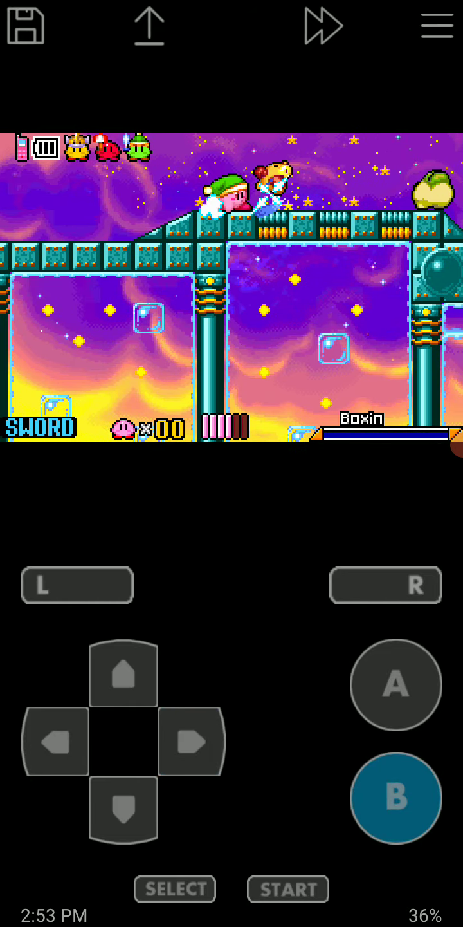
left_click(192, 740)
left_click(396, 797)
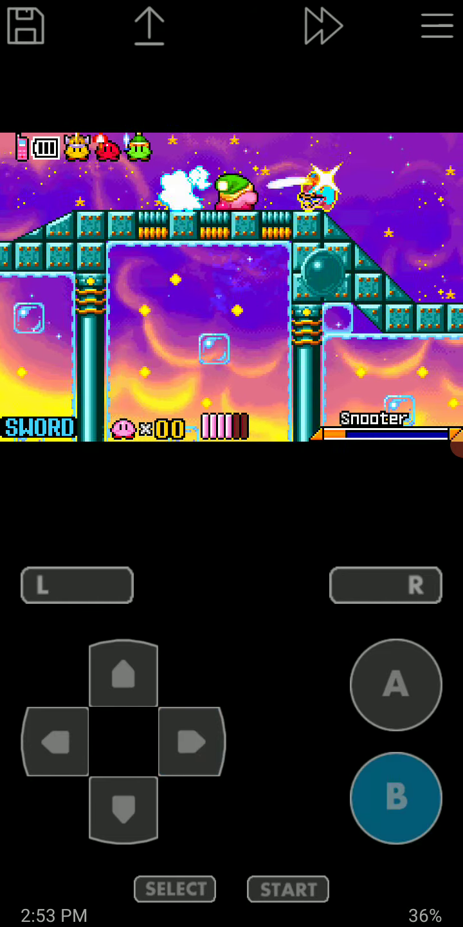
left_click(396, 796)
left_click(191, 741)
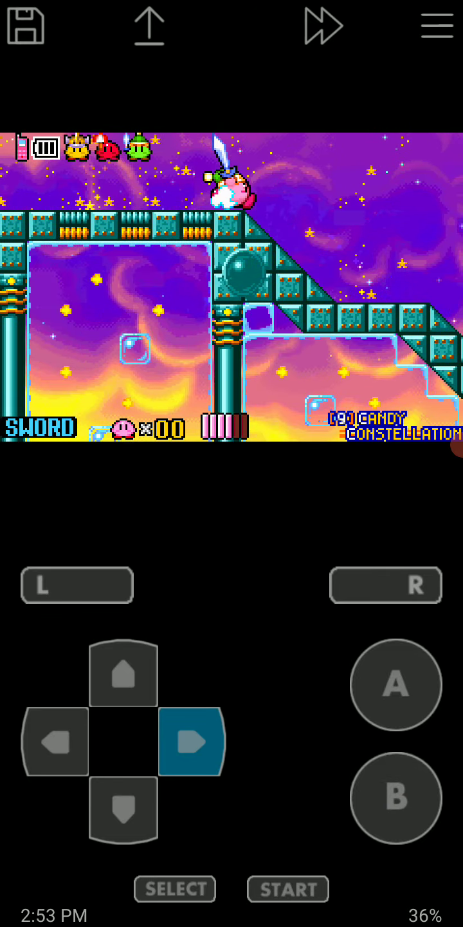
- Slash Hot Head on the slope and jump off the platform toward Sparky
left_click(396, 797)
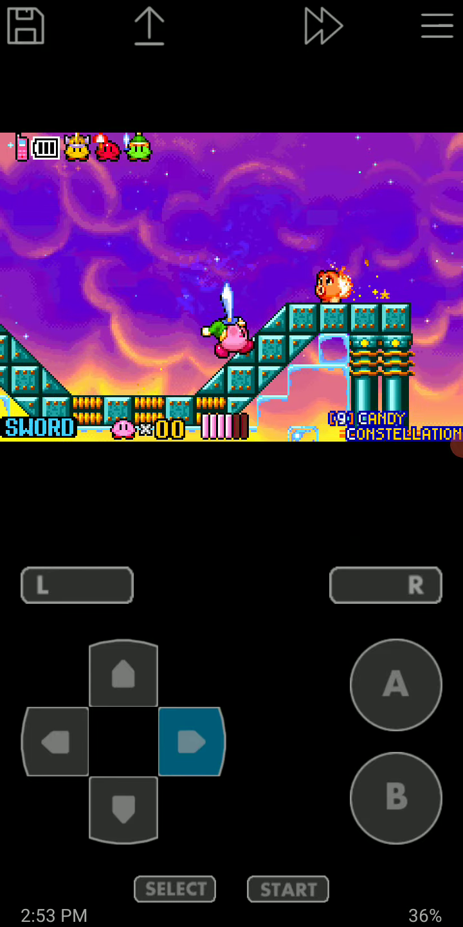
left_click(396, 796)
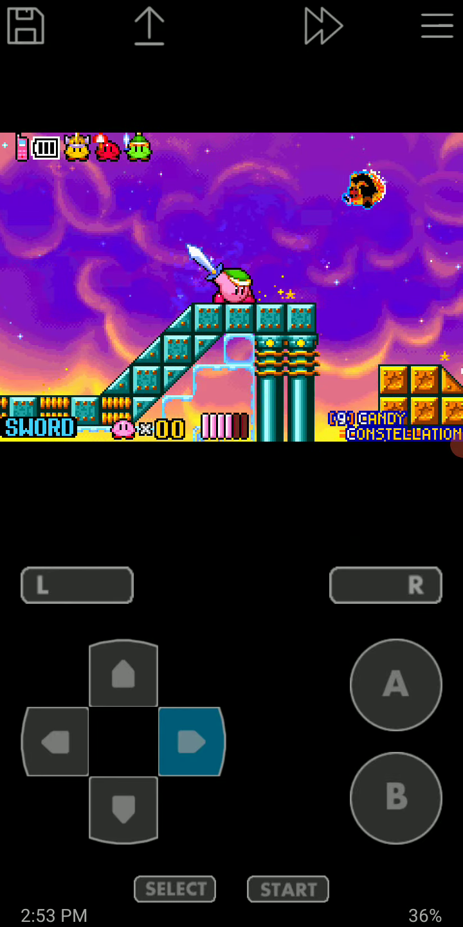
left_click(395, 684)
left_click(396, 797)
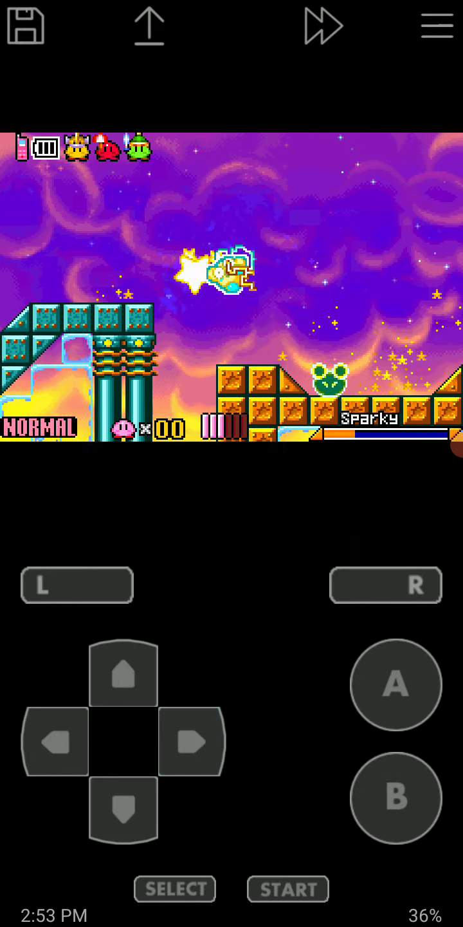
- Jump back to the left and inhale the ability star
left_click(191, 740)
left_click(396, 684)
left_click(56, 740)
left_click(396, 685)
left_click(397, 797)
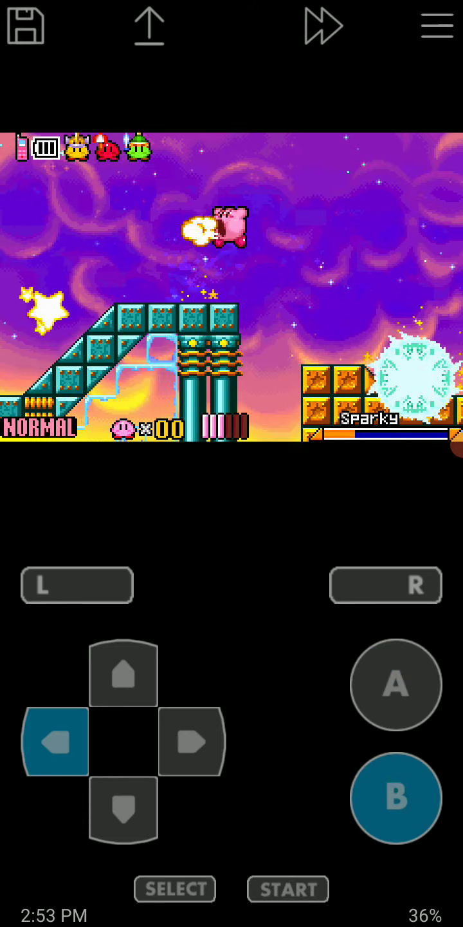
left_click(396, 685)
left_click(396, 797)
- Swallow to regain Sword, then slash Sparky and Hot Head up the slope
left_click(123, 809)
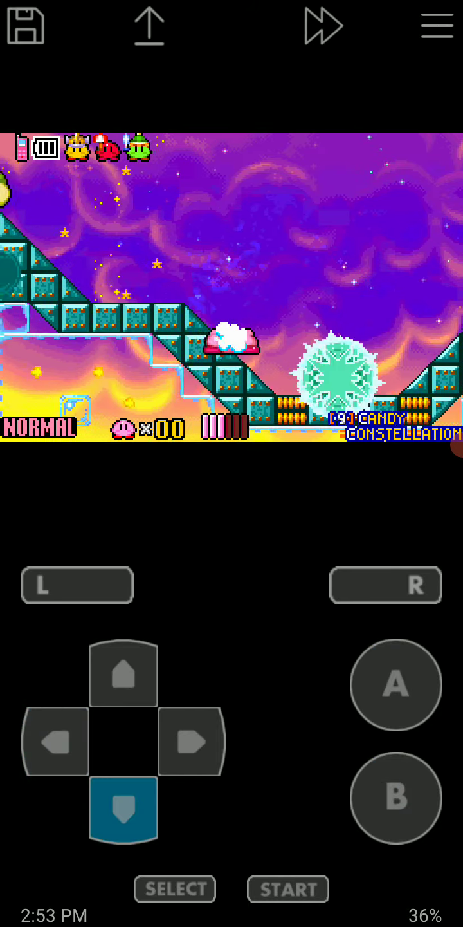
left_click(192, 741)
left_click(397, 797)
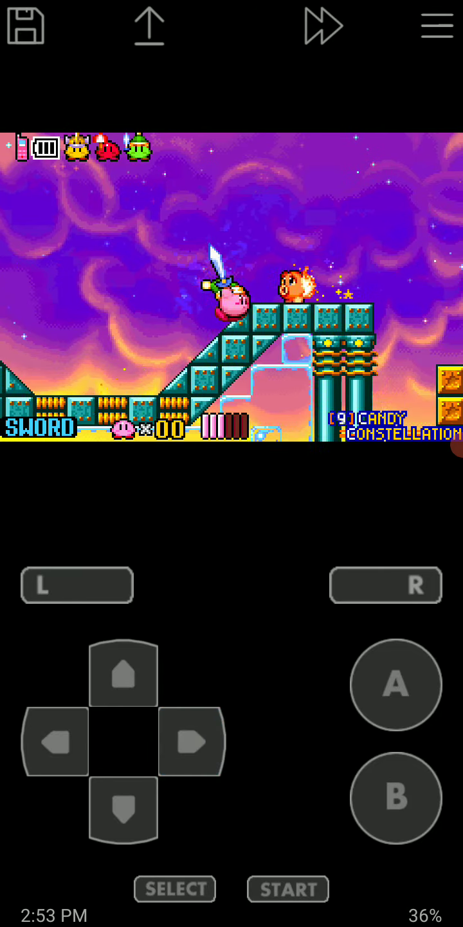
left_click(396, 797)
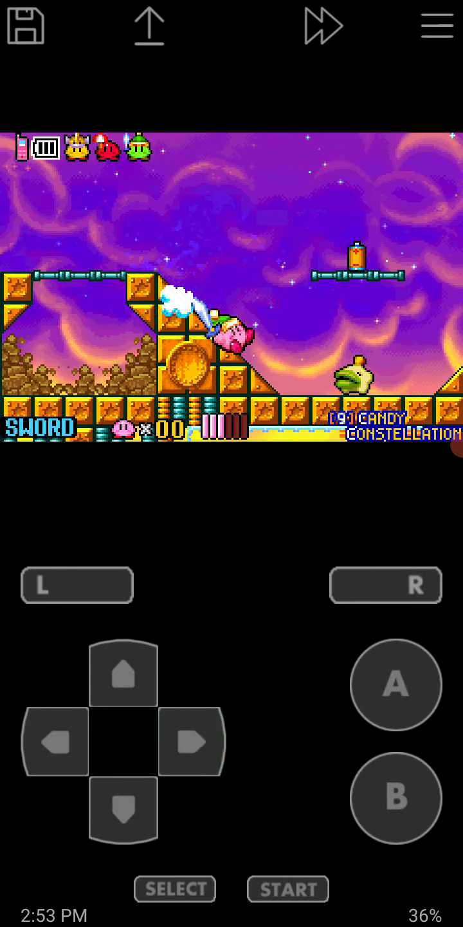
- Jump right, attack after landing, then inhale and swallow Boxin to become Fighter
left_click(395, 685)
left_click(192, 741)
left_click(396, 796)
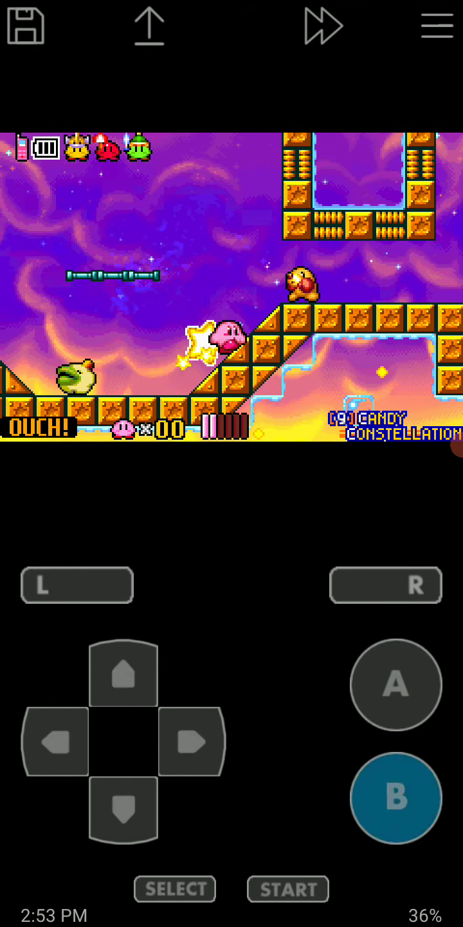
left_click(396, 798)
left_click(123, 810)
- As Fighter Kirby, jump, puff up and float right across the star blocks
left_click(192, 741)
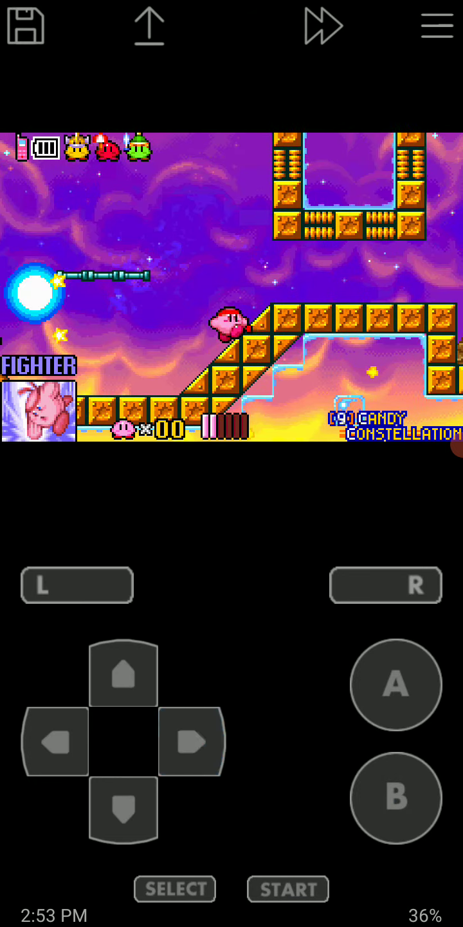
left_click(395, 797)
left_click(55, 741)
left_click(397, 684)
left_click(192, 740)
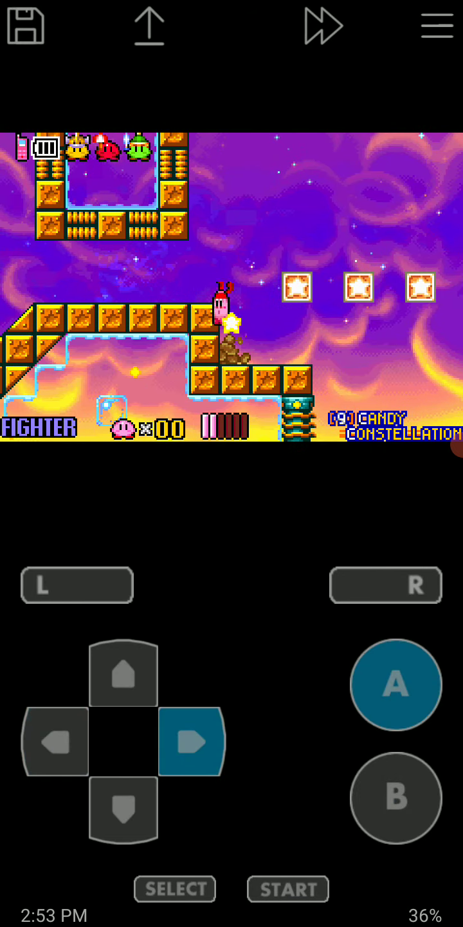
left_click(396, 684)
left_click(192, 741)
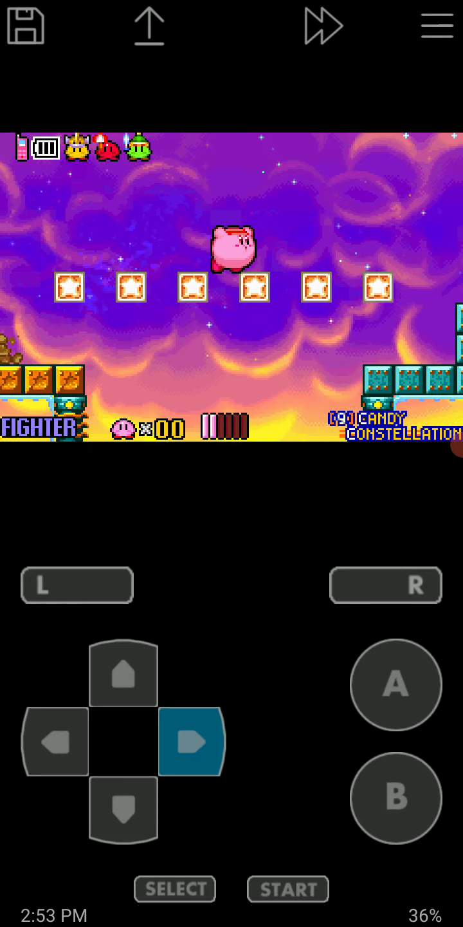
- Fly right attacking enemies and go through the door into the next area
left_click(395, 684)
left_click(192, 741)
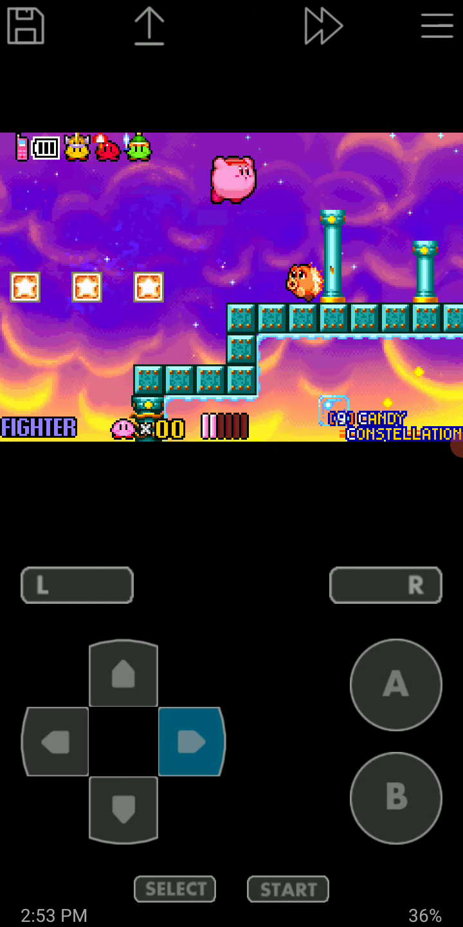
left_click(396, 684)
left_click(396, 797)
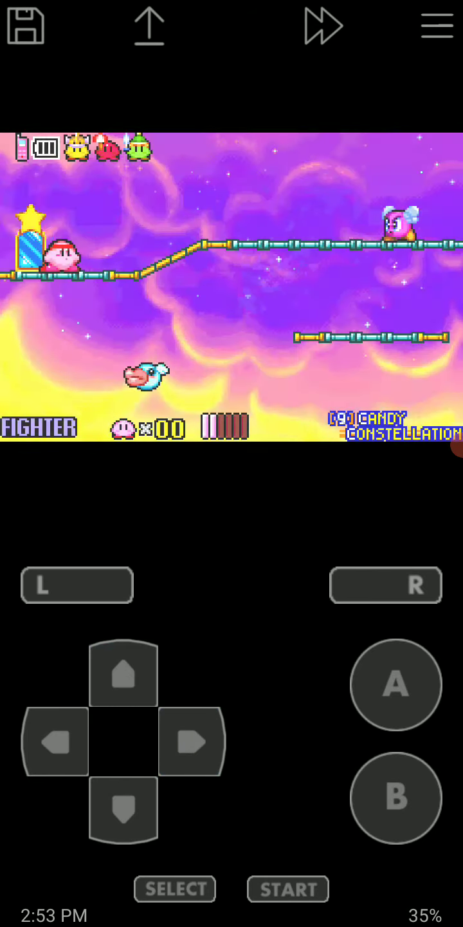
left_click(192, 741)
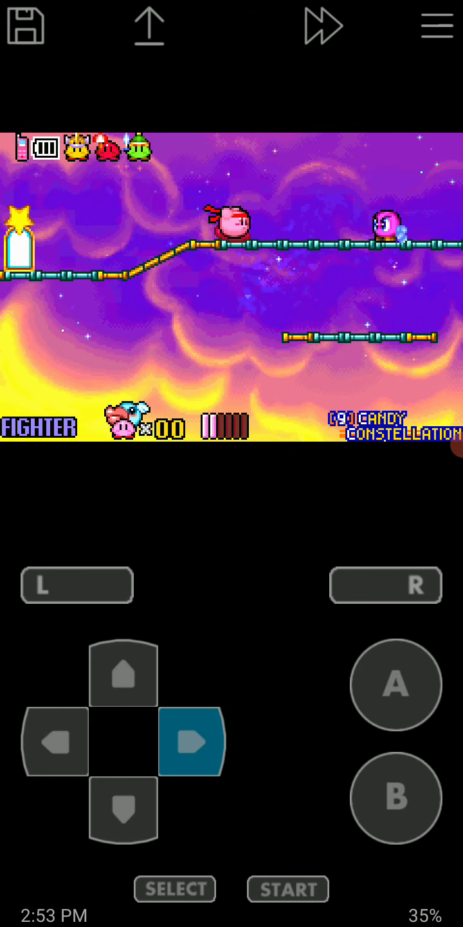
- Fight past Bronto Burt and Sir Kibble, then run right and jump
left_click(395, 797)
left_click(192, 741)
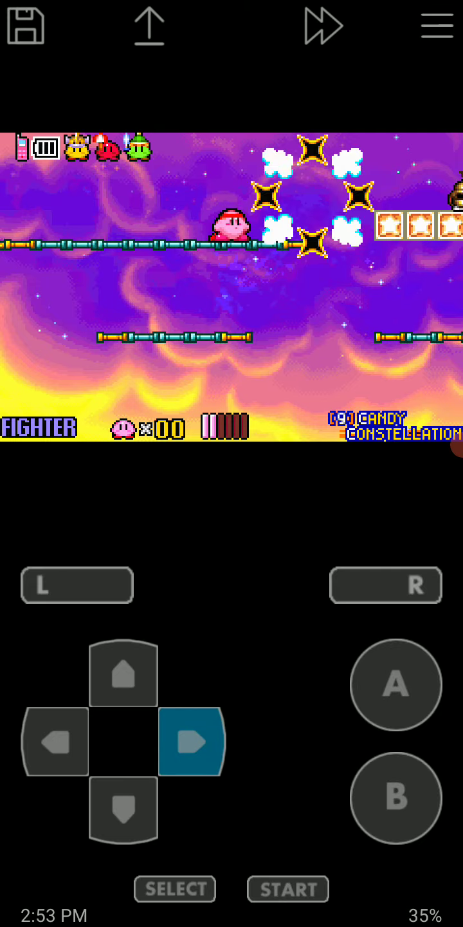
left_click(397, 797)
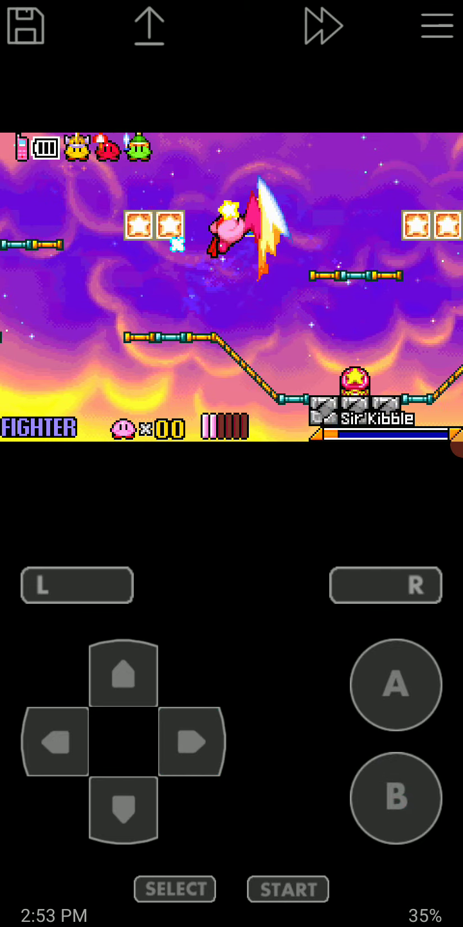
left_click(396, 797)
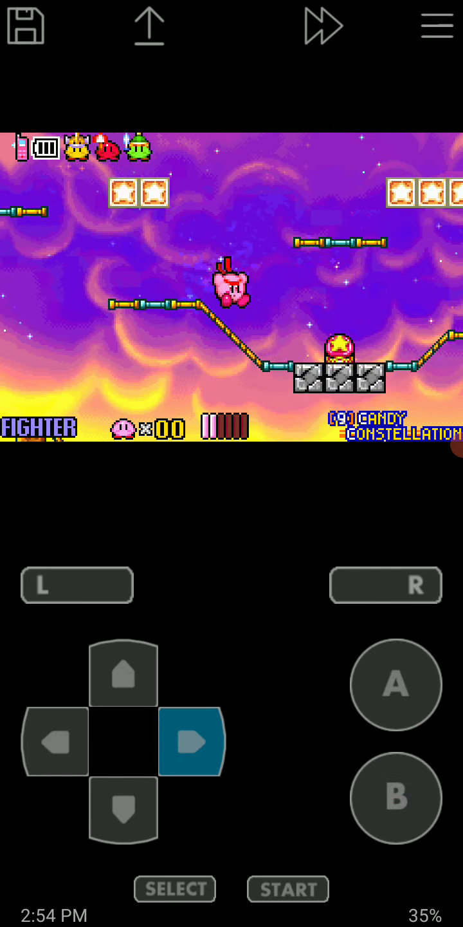
left_click(191, 740)
left_click(396, 684)
left_click(193, 741)
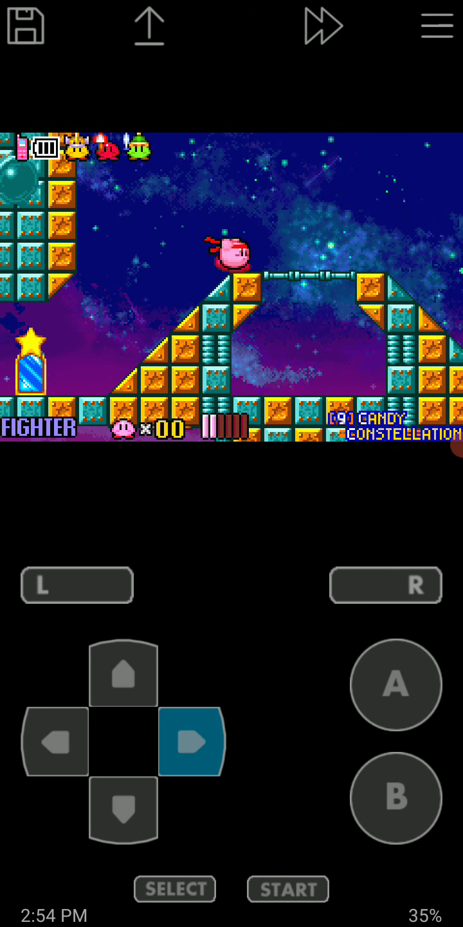
- Run Fighter Kirby right through the starry area, then turn to face left
left_click(192, 741)
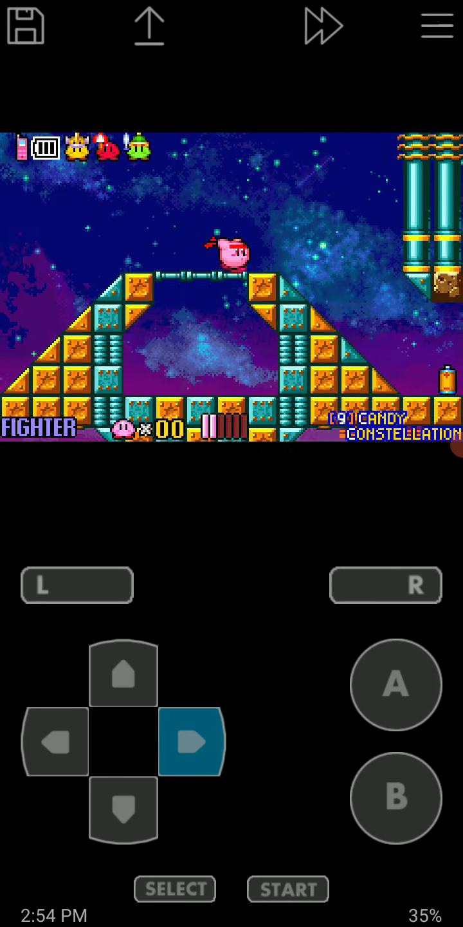
left_click(192, 740)
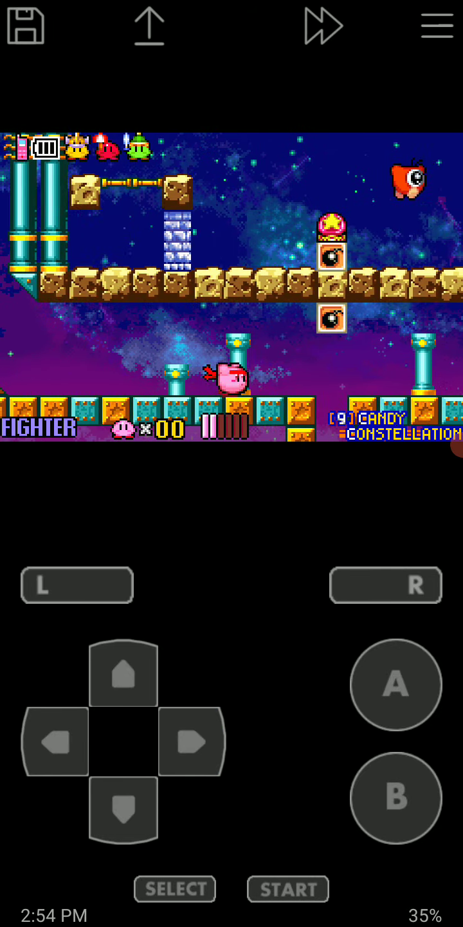
left_click(192, 740)
left_click(56, 741)
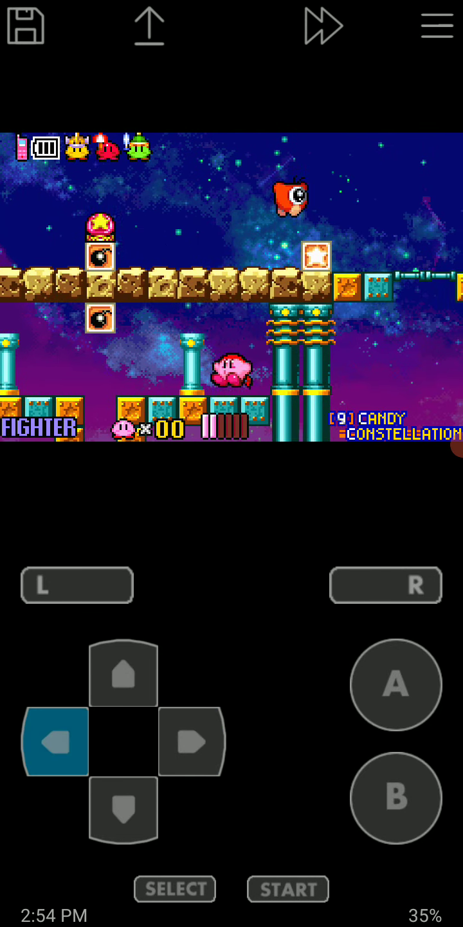
- Jump up to break the bomb blocks and land on the platform
left_click(396, 685)
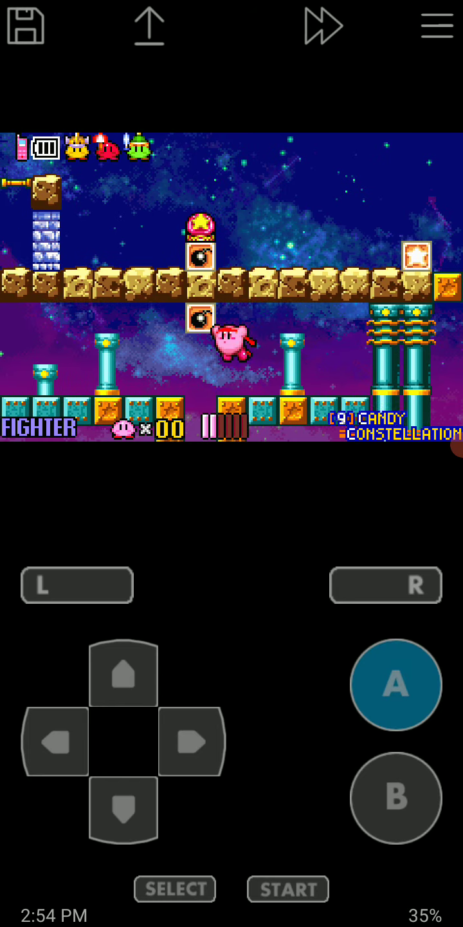
left_click(192, 741)
left_click(396, 684)
left_click(192, 741)
left_click(396, 798)
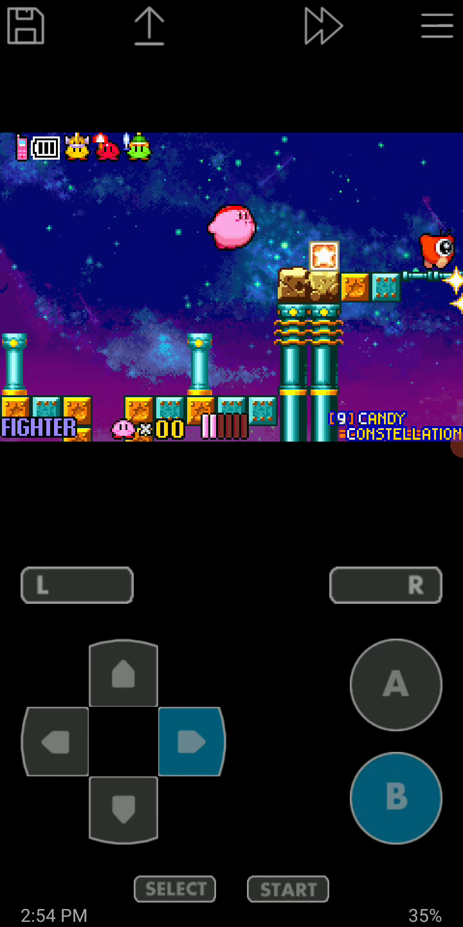
- Attack Waddle Doo and fight off the nearby enemies after being hit
left_click(396, 798)
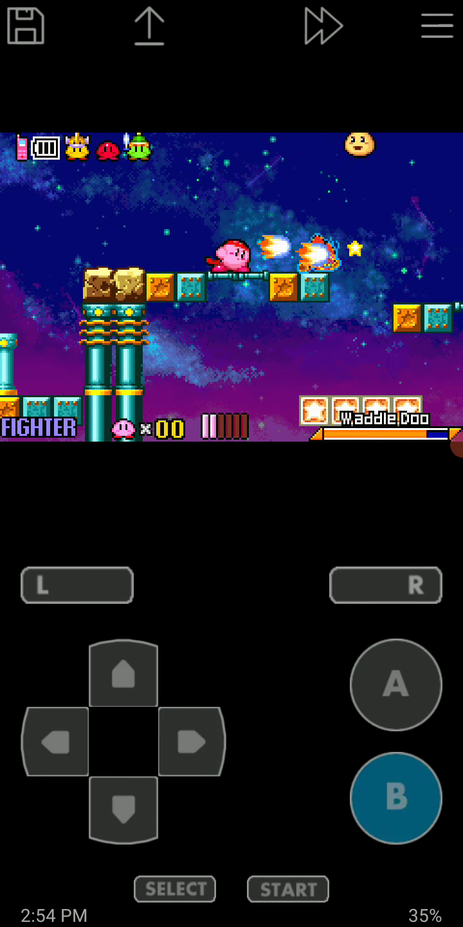
left_click(192, 741)
left_click(396, 684)
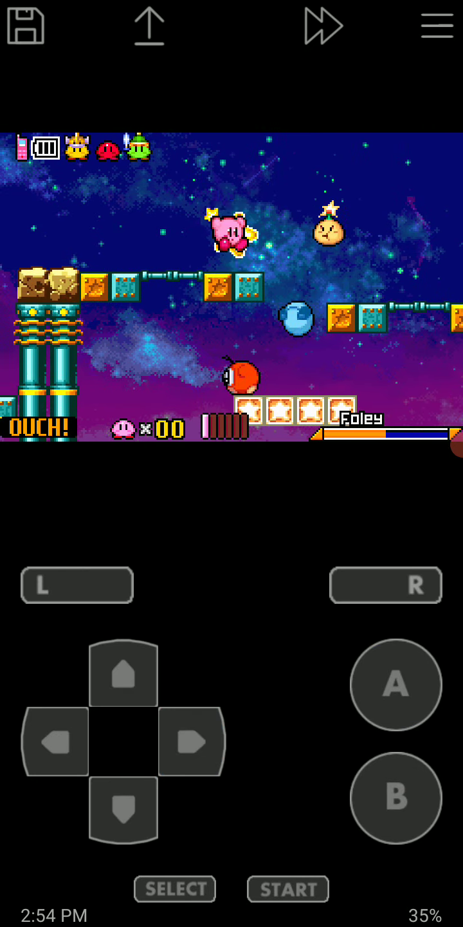
left_click(396, 798)
left_click(55, 741)
left_click(396, 798)
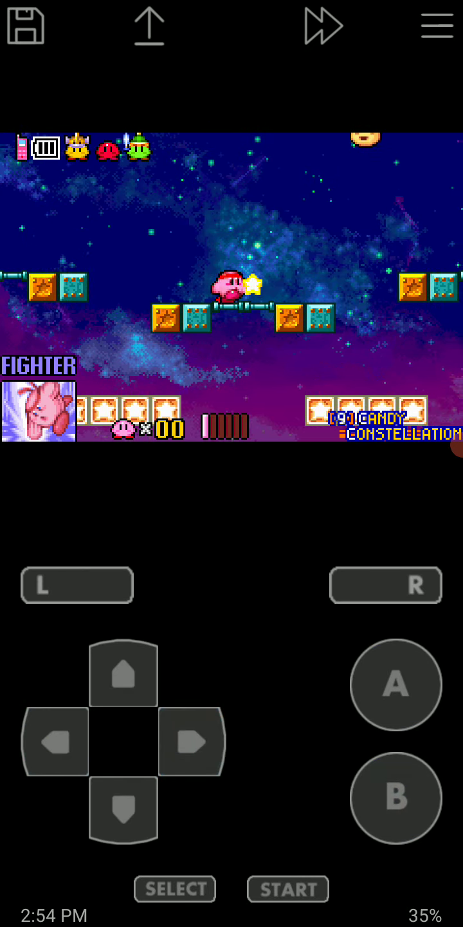
- Move Kirby along the floating blocks and jump right across the gap attacking
left_click(54, 741)
left_click(191, 741)
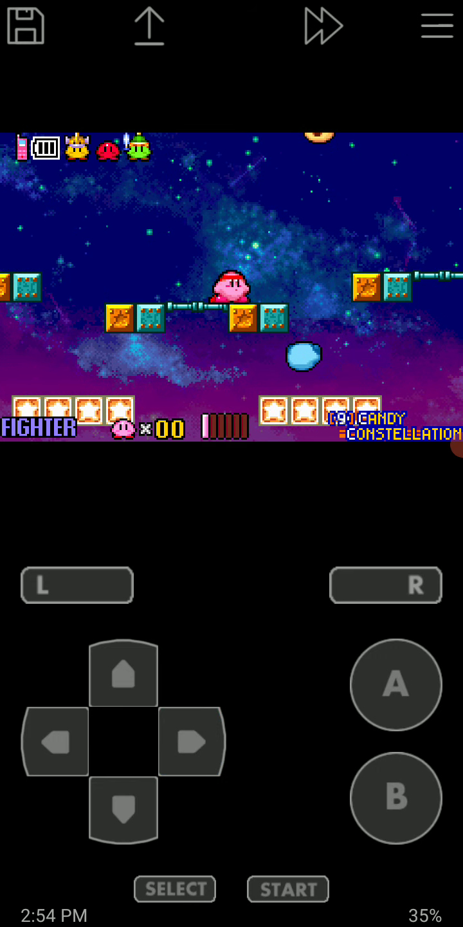
left_click(191, 741)
left_click(191, 742)
left_click(397, 685)
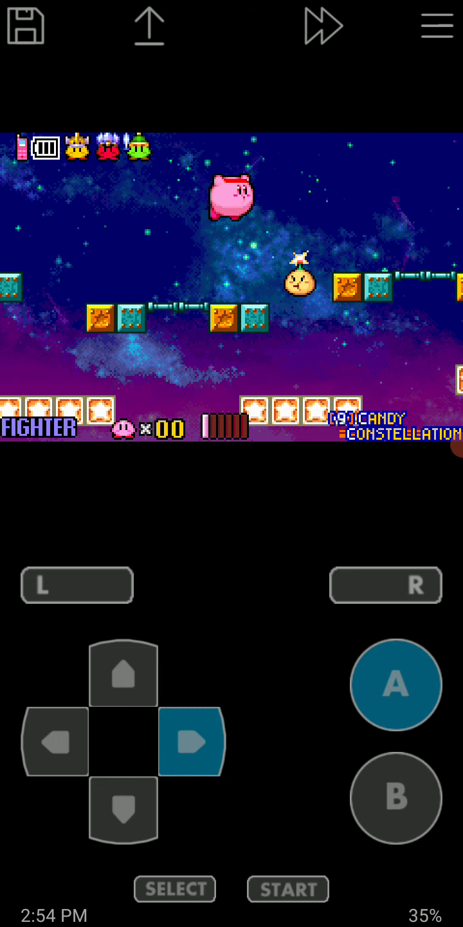
left_click(396, 797)
- Fight Roly-Poly, then jump onward to the right
left_click(191, 741)
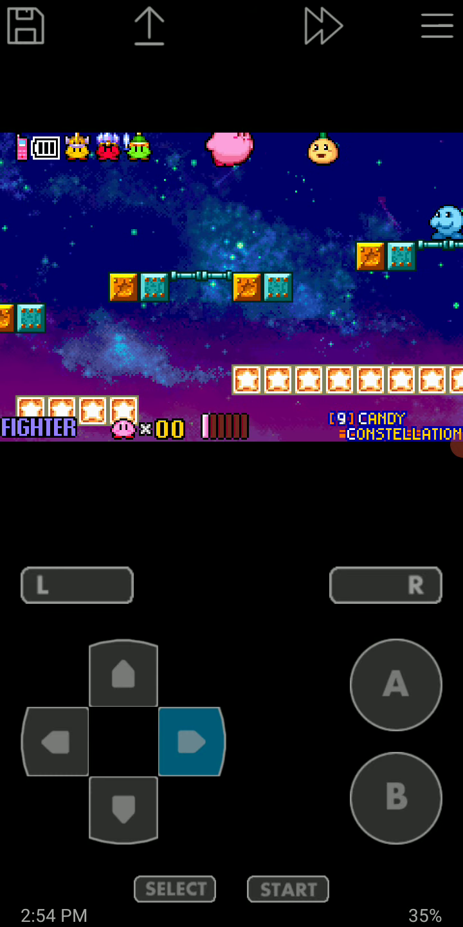
left_click(396, 684)
left_click(56, 742)
left_click(191, 741)
left_click(396, 797)
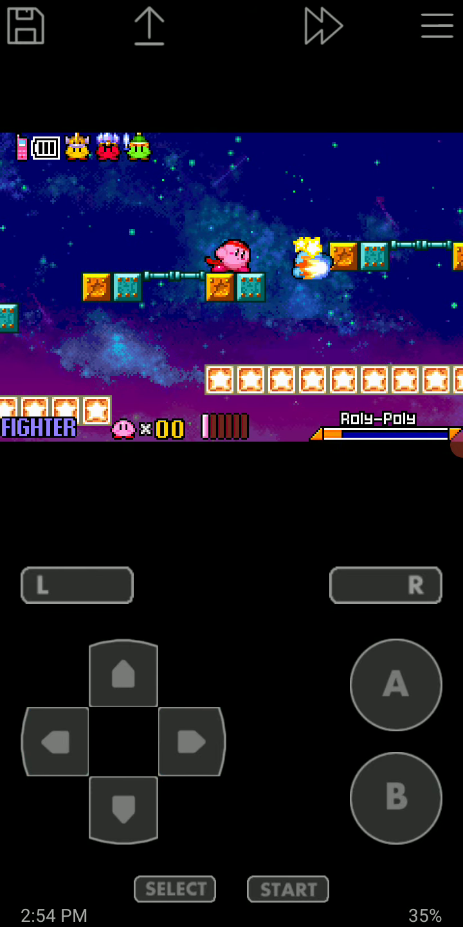
left_click(395, 798)
left_click(191, 742)
left_click(397, 685)
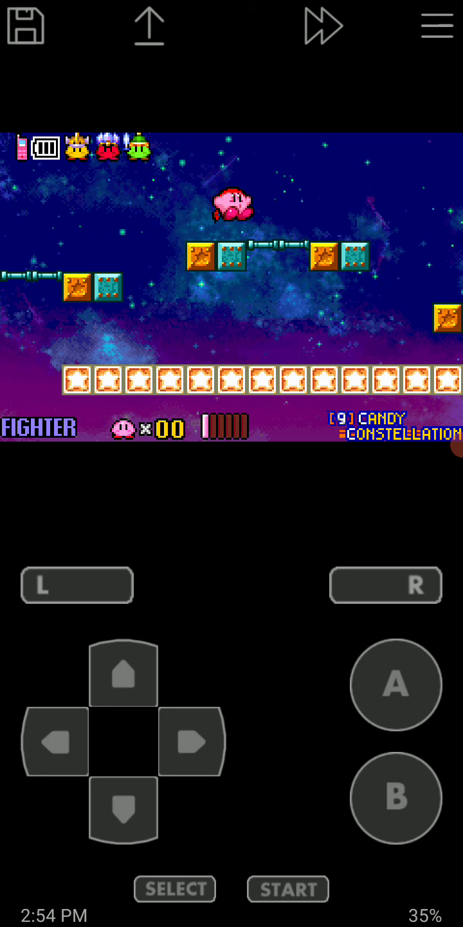
- Float Kirby high over the enemy and enter the star door on the right
left_click(192, 741)
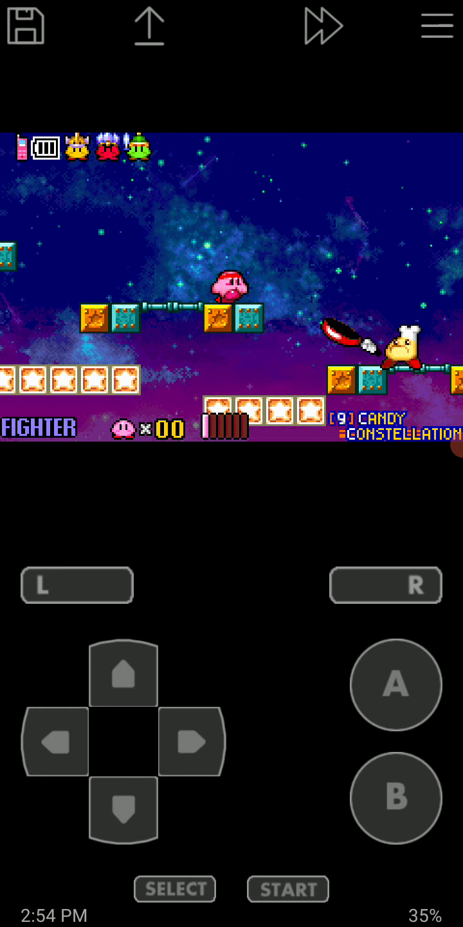
left_click(191, 741)
left_click(396, 685)
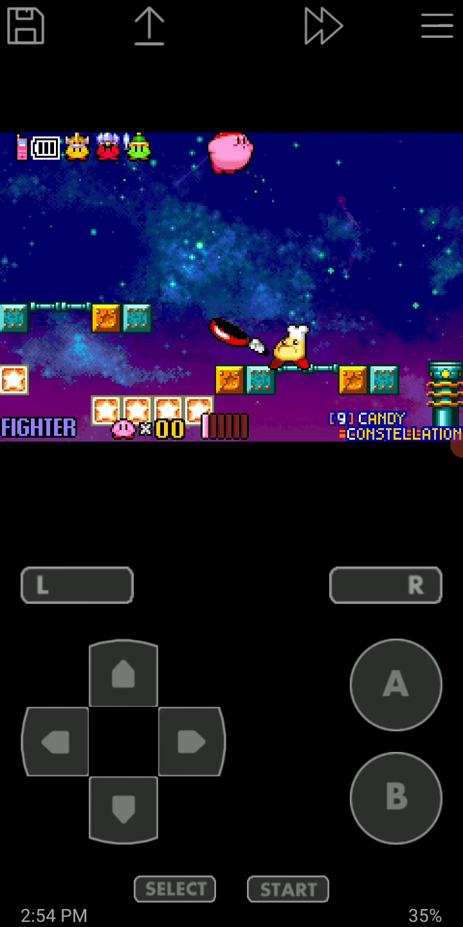
left_click(191, 742)
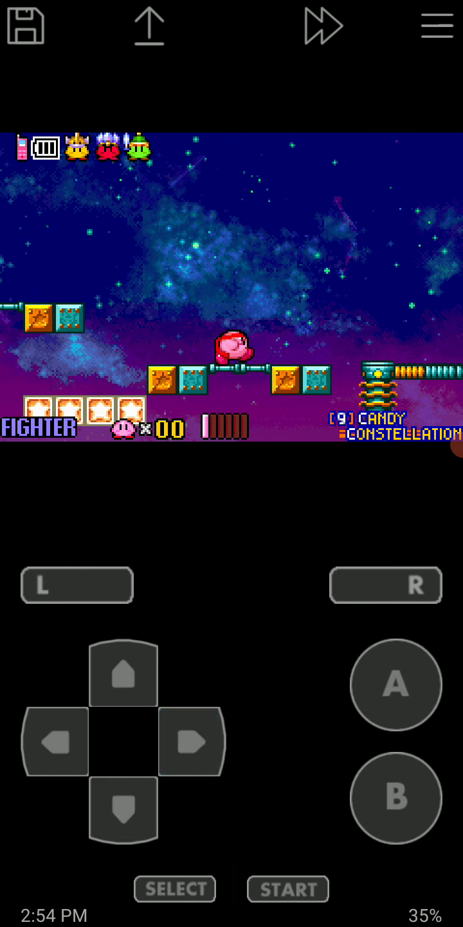
left_click(191, 741)
left_click(396, 684)
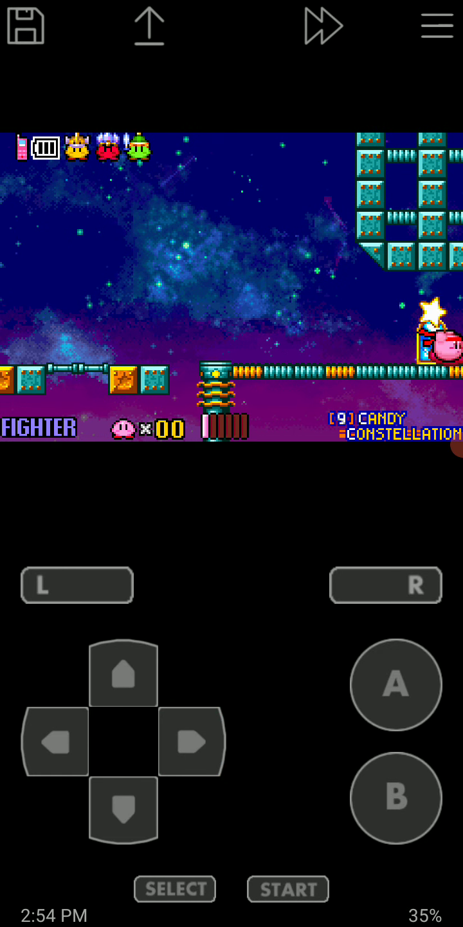
left_click(124, 674)
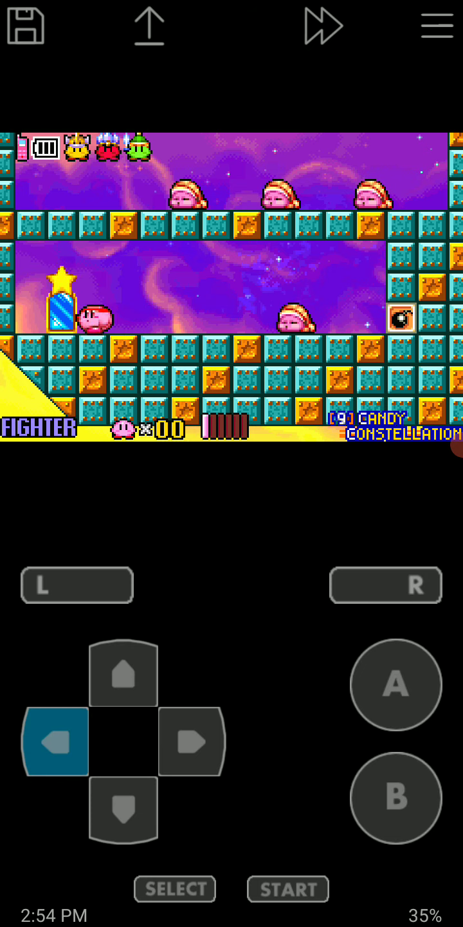
left_click(123, 673)
- Enter the next star door, attack the sleeping Noddies, and set game speed to x2
left_click(123, 673)
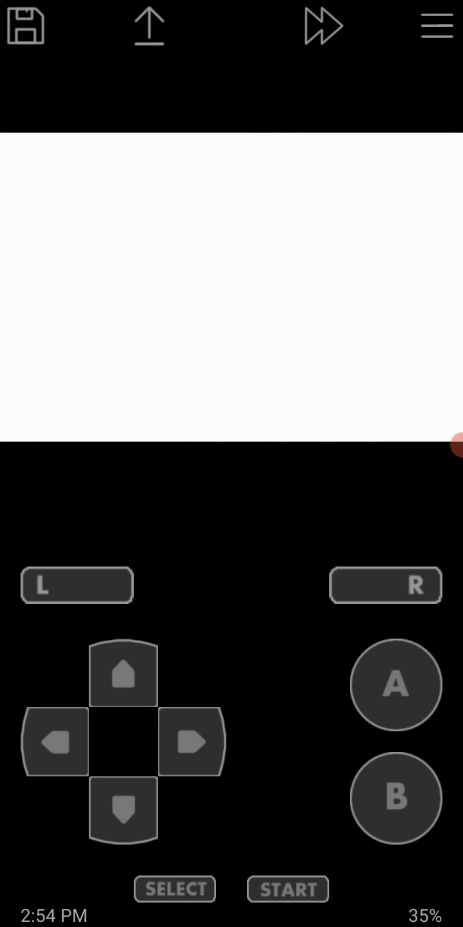
left_click(191, 741)
left_click(396, 798)
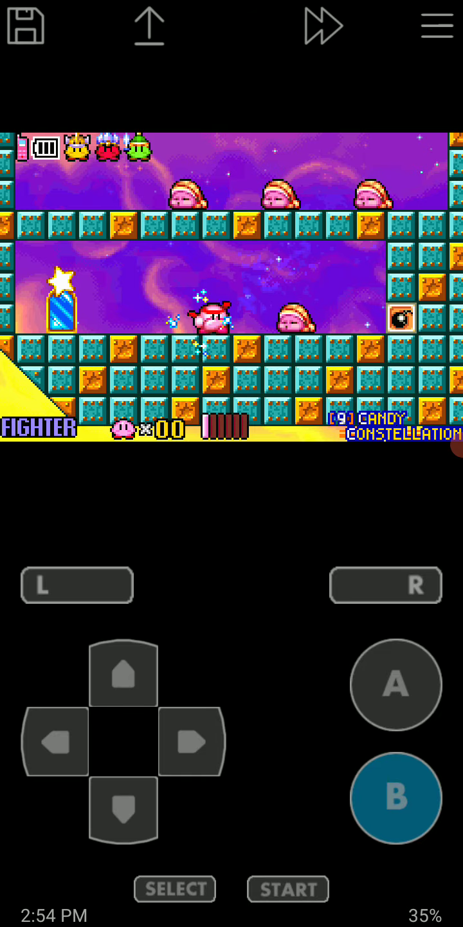
left_click(192, 740)
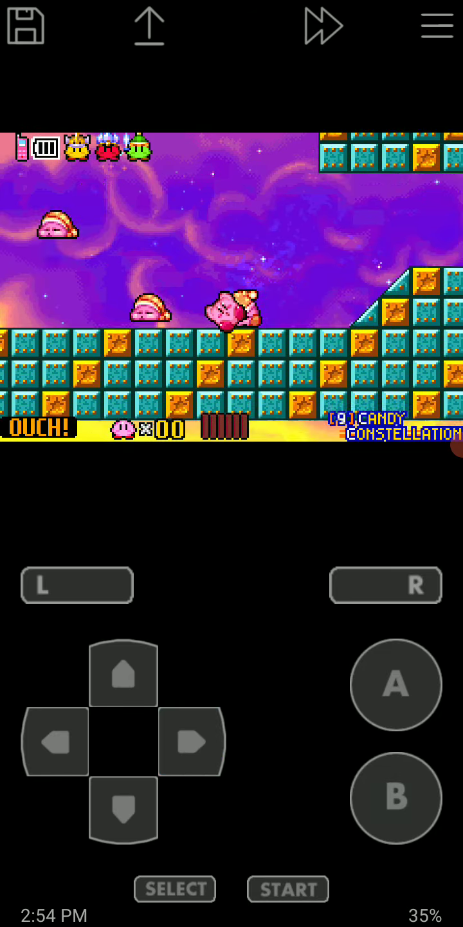
left_click(323, 26)
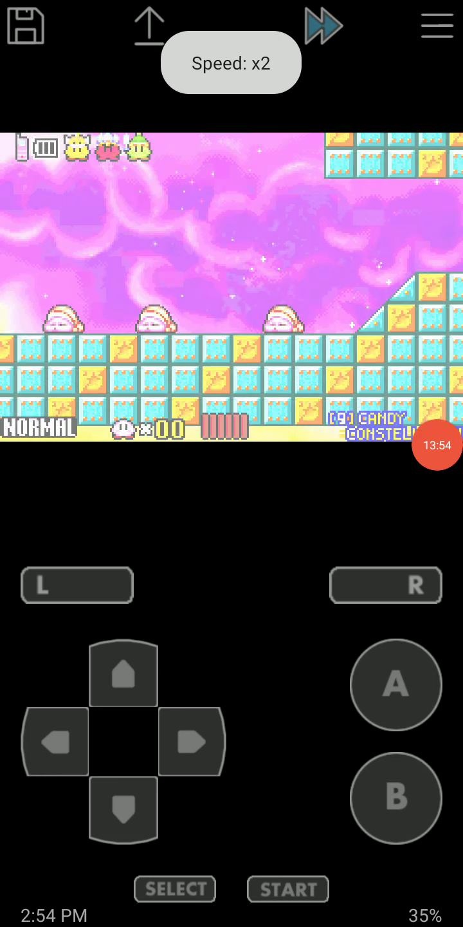